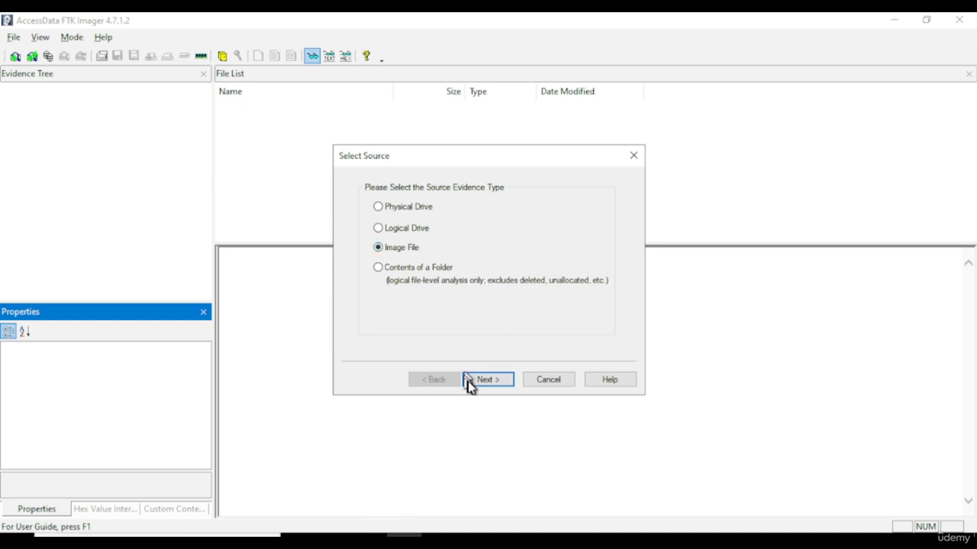
# Proceed with an image file as the evidence source and browse to the Investigation\SuspectMachineImaging folder on the One Touch (E:) drive.
pyautogui.click(469, 381)
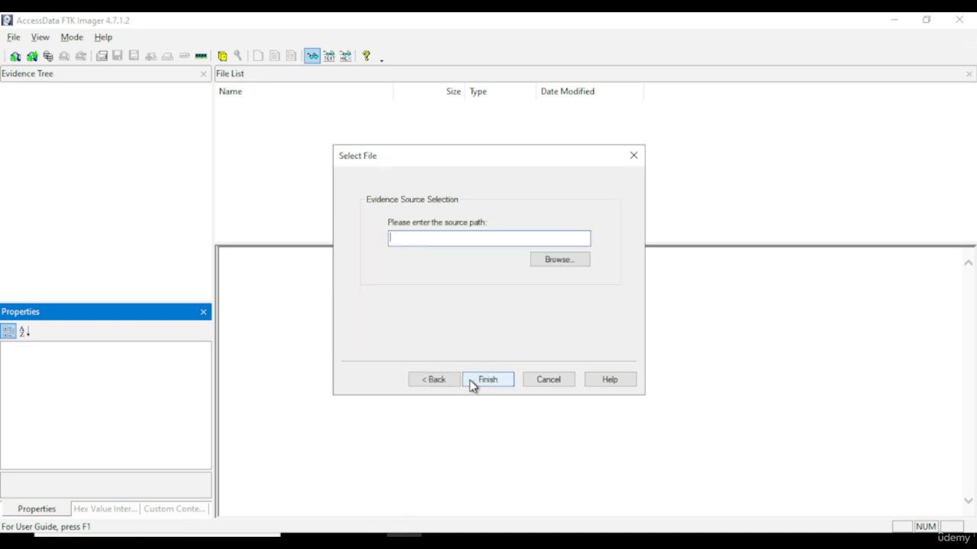
pyautogui.click(557, 262)
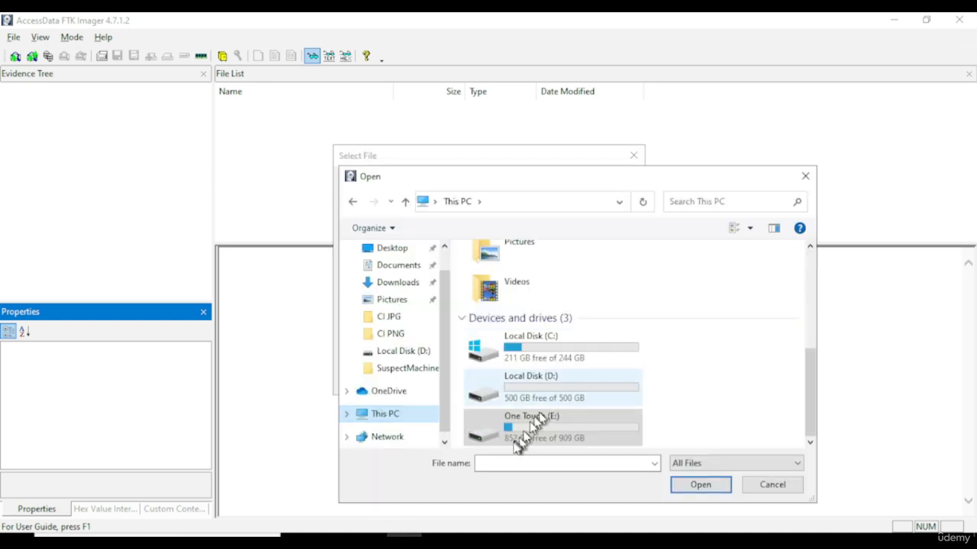
pyautogui.click(506, 433)
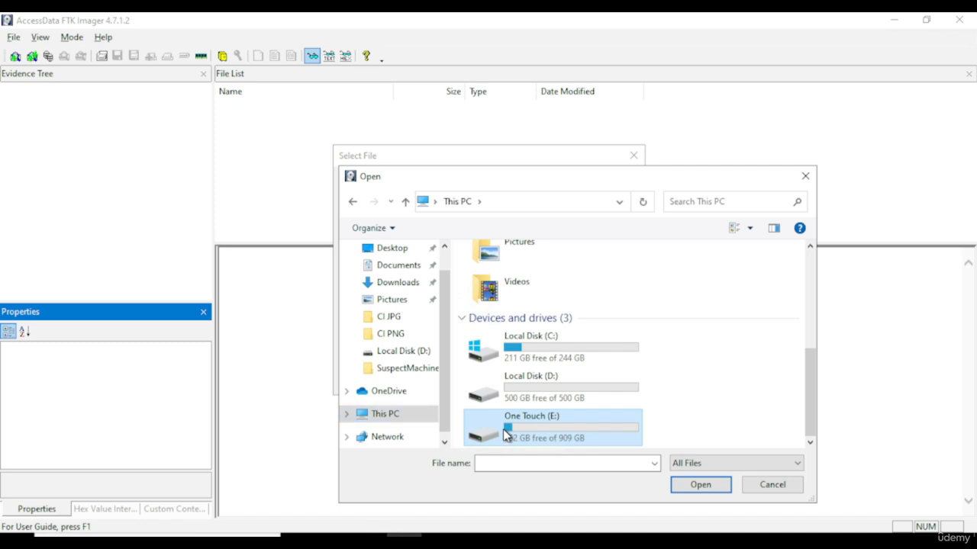
pyautogui.rightClick(506, 433)
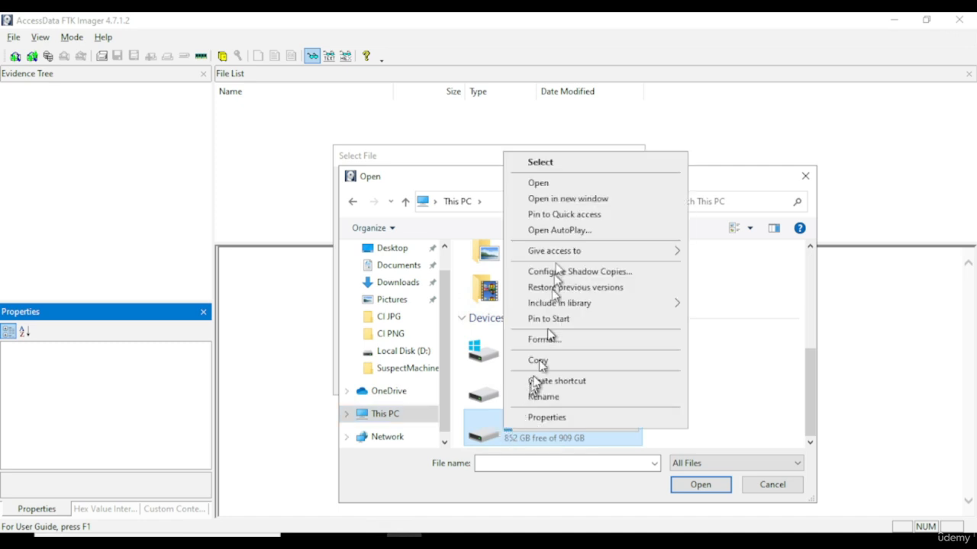
pyautogui.click(556, 185)
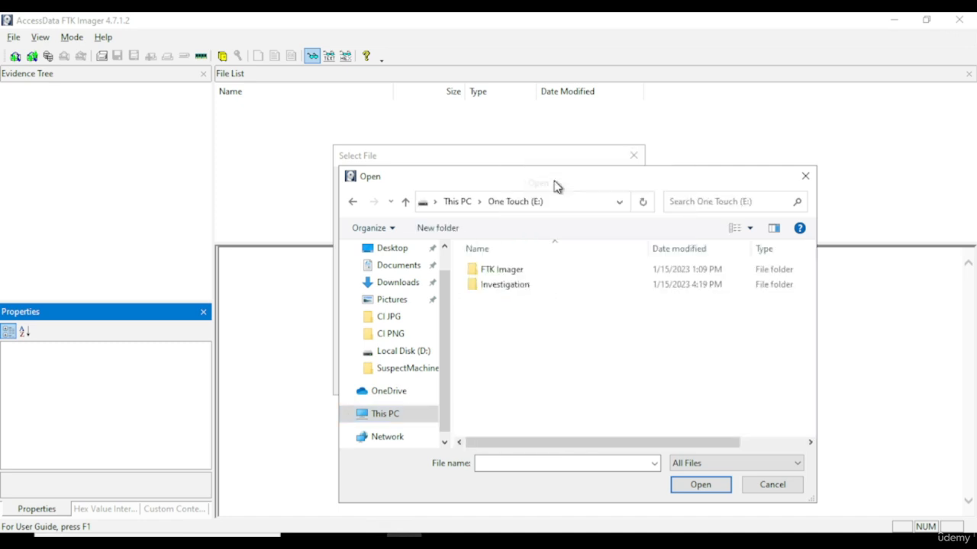
pyautogui.rightClick(511, 288)
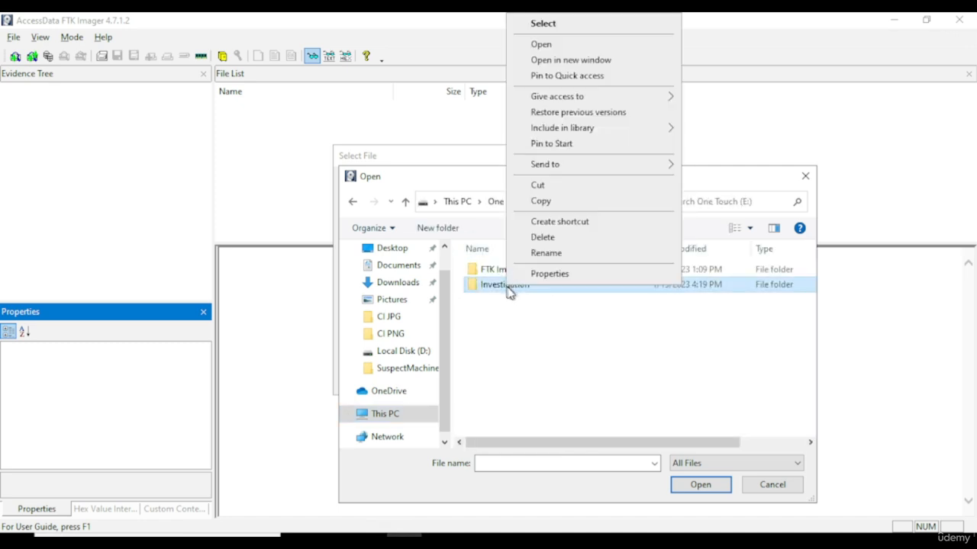
pyautogui.click(545, 46)
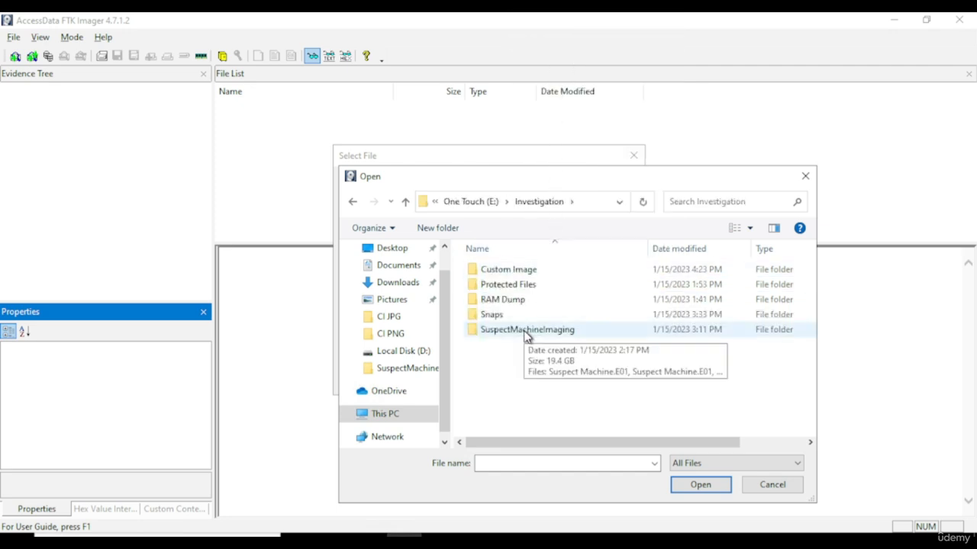
pyautogui.rightClick(526, 336)
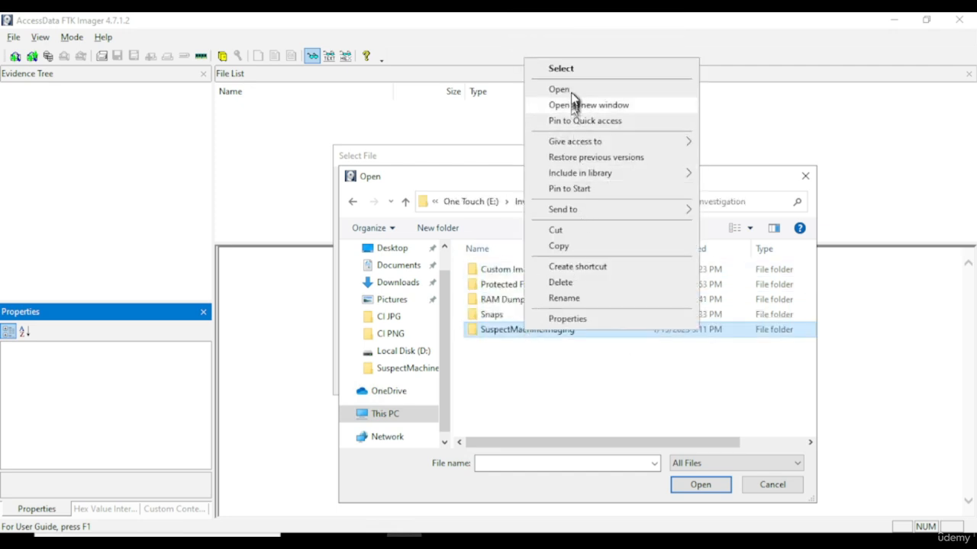
pyautogui.click(560, 90)
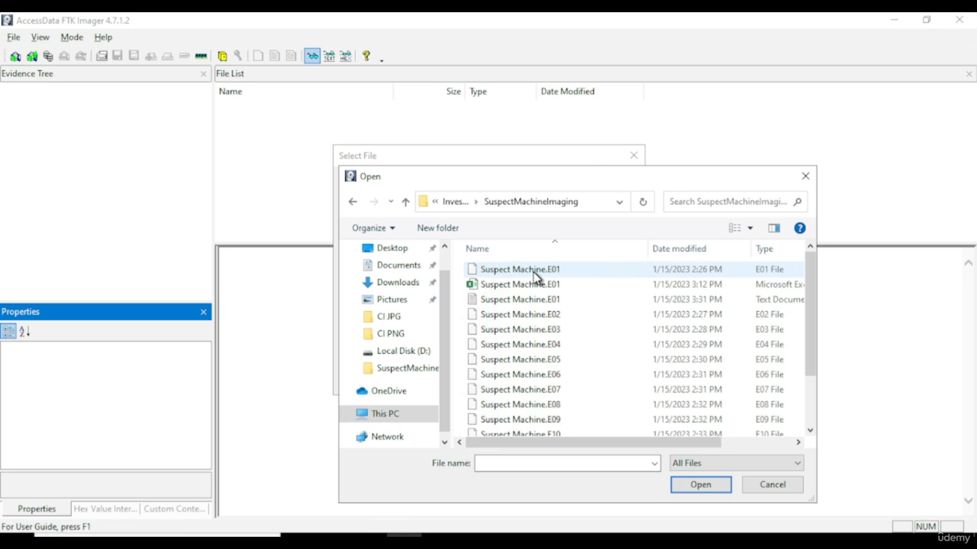
# Choose the E01-type file Suspect Machine.E01 as the source and finish adding it as evidence.
pyautogui.click(533, 272)
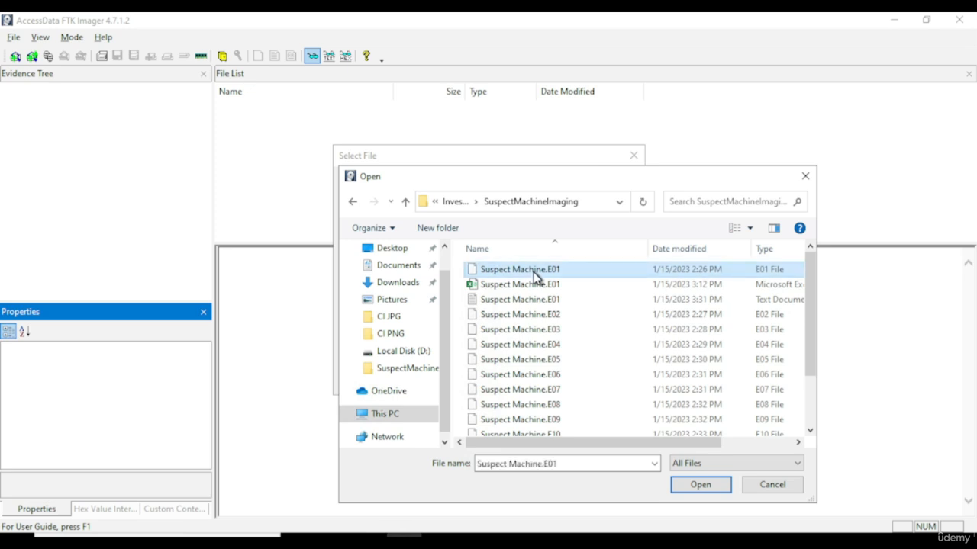
pyautogui.click(697, 489)
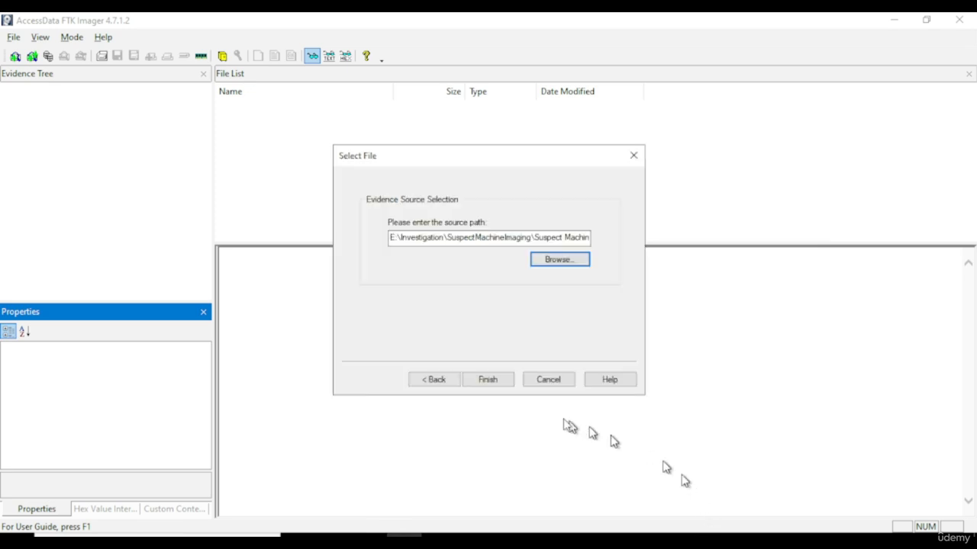
pyautogui.click(502, 383)
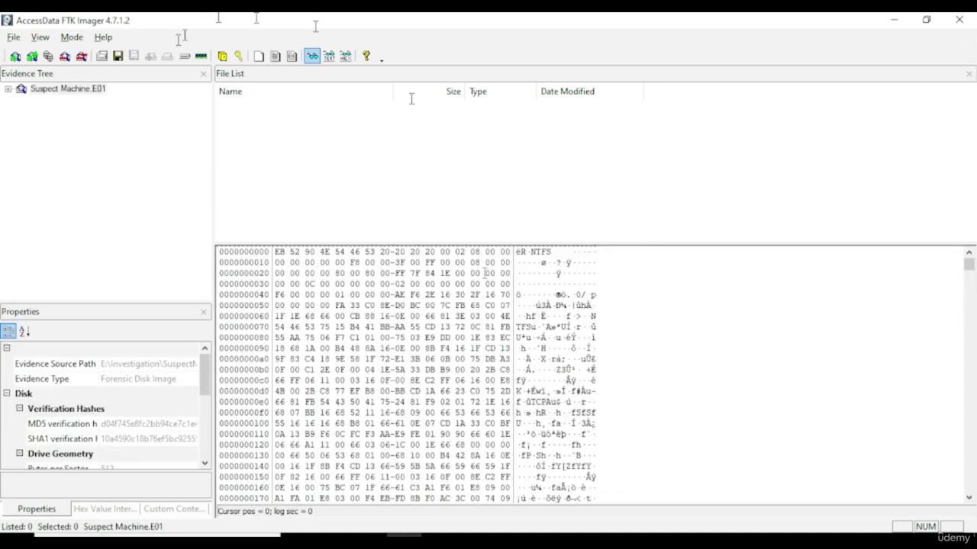
# Expand Suspect Machine.E01 in the evidence tree through the NONAME [NTFS] file system to the subfolders of [root].
pyautogui.click(58, 93)
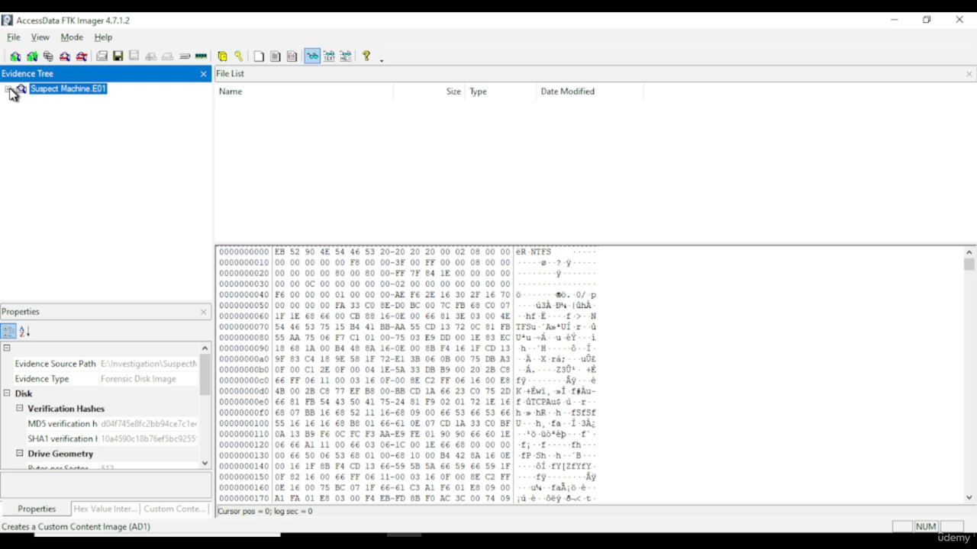
pyautogui.click(9, 90)
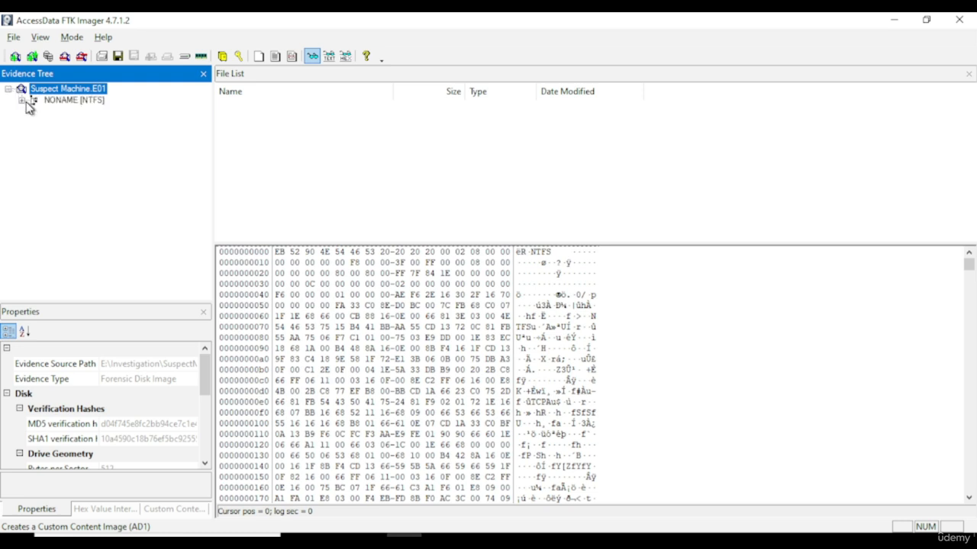
pyautogui.click(23, 101)
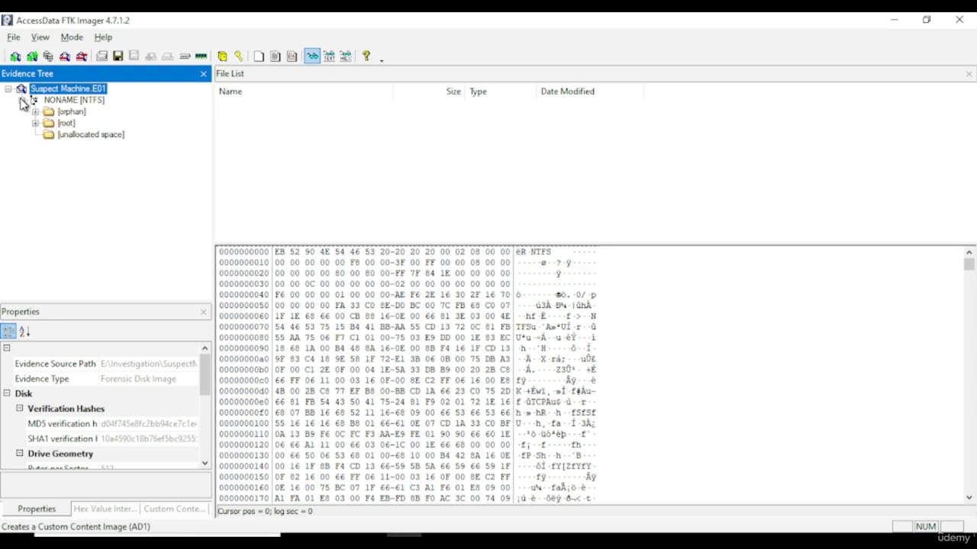
pyautogui.click(67, 102)
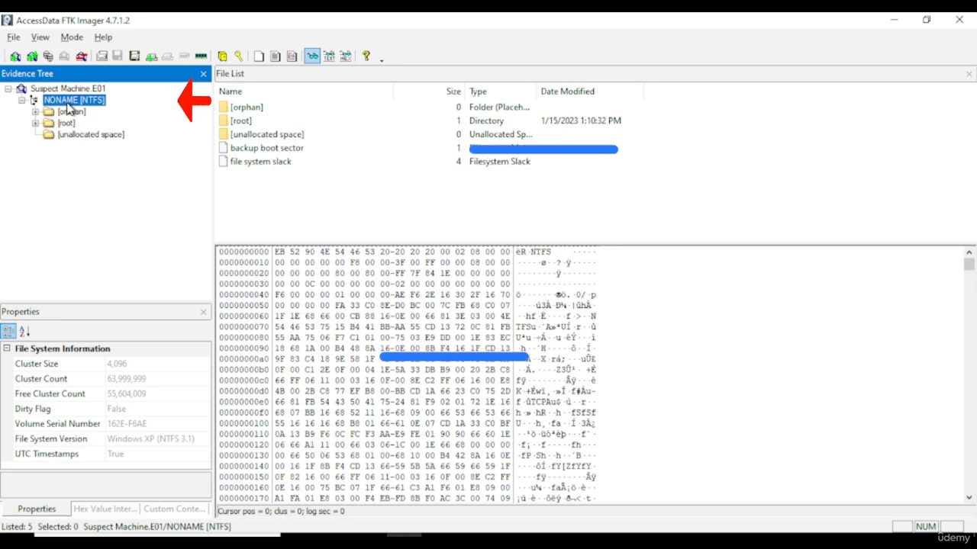
pyautogui.click(35, 122)
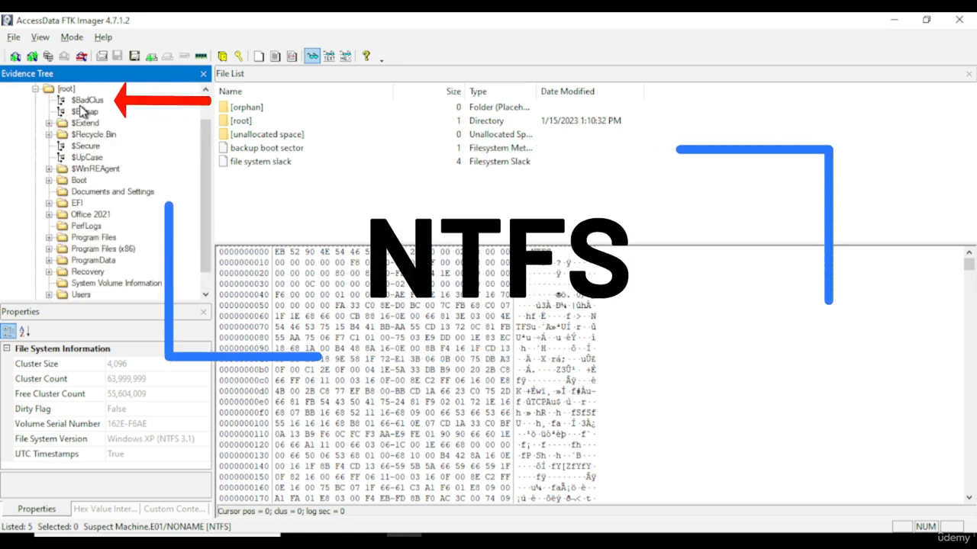
# Expand the Users folder, examine the contents of its Administrator folder, and collapse the Administrator folder again.
pyautogui.scroll(-1, 103, 227)
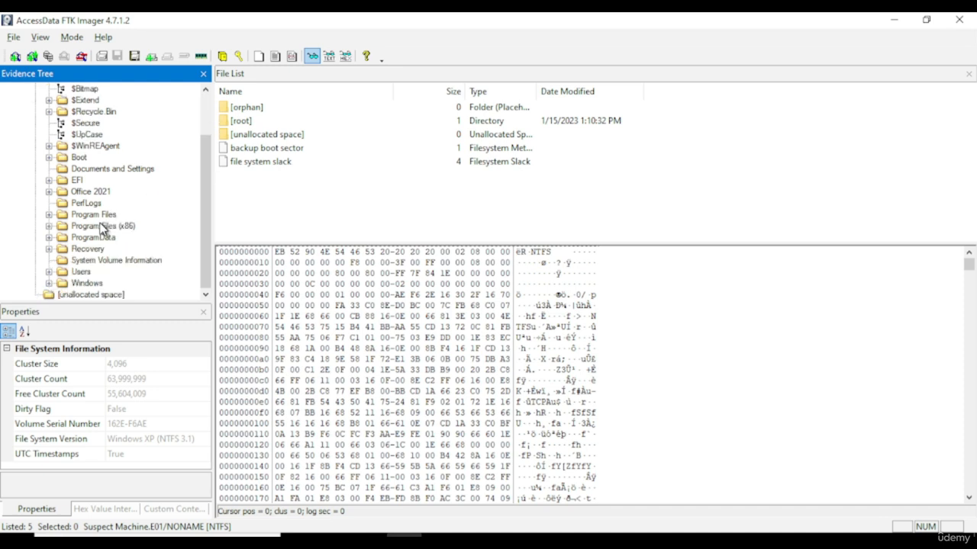
pyautogui.scroll(3, 107, 218)
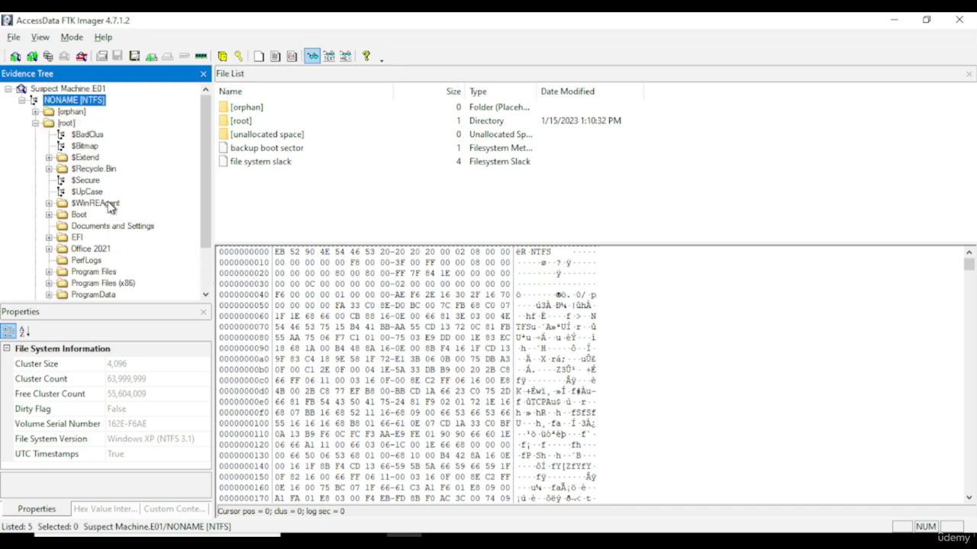
pyautogui.scroll(-3, 106, 210)
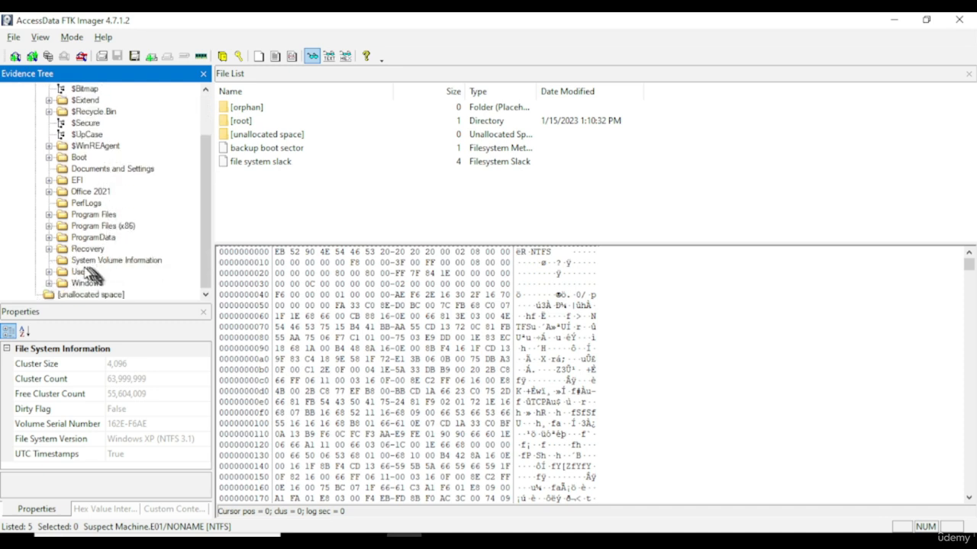
pyautogui.click(81, 272)
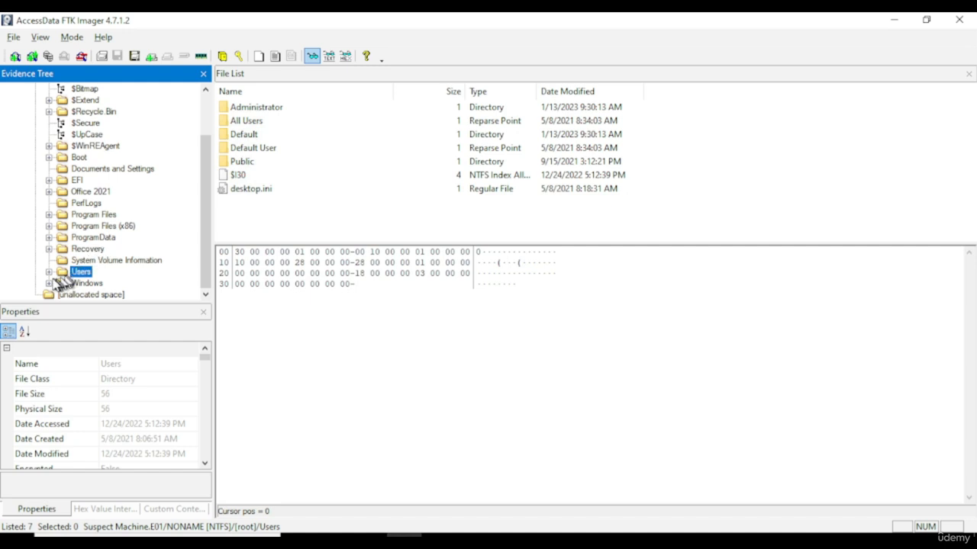
pyautogui.click(49, 272)
pyautogui.scroll(-2, 101, 241)
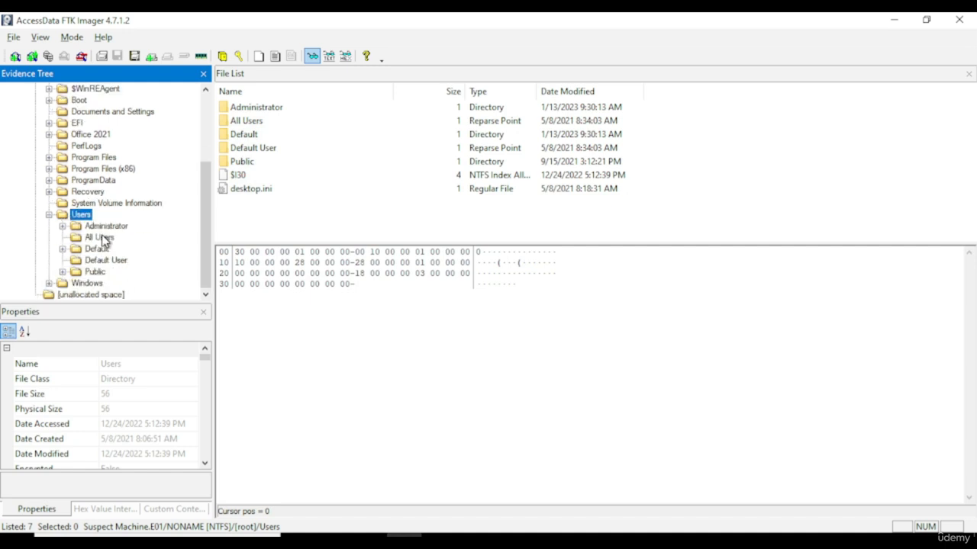
pyautogui.click(62, 226)
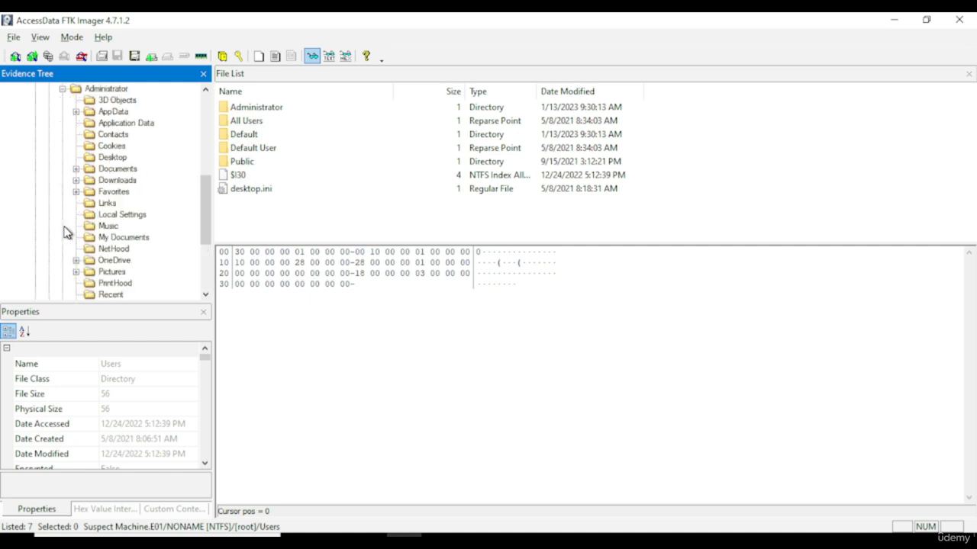
pyautogui.click(98, 89)
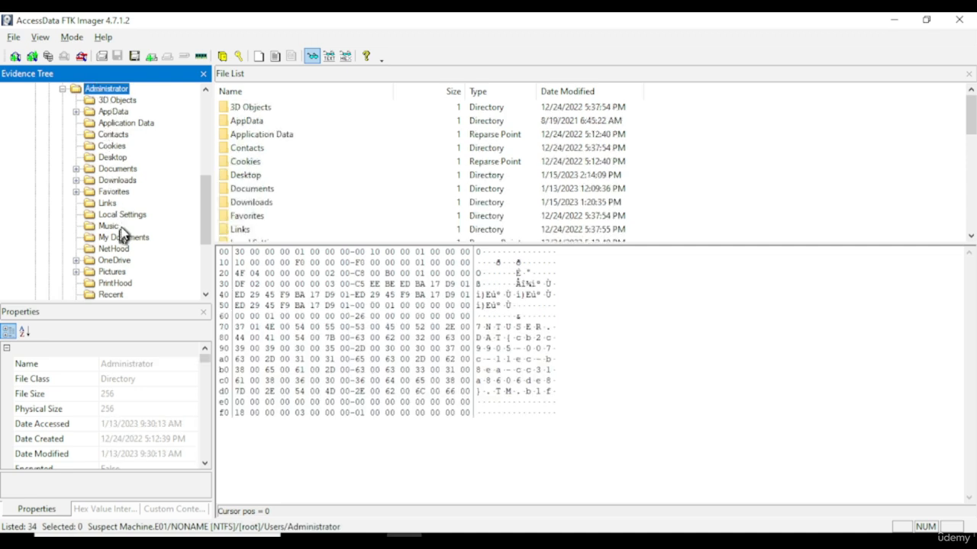
pyautogui.scroll(1, 124, 233)
pyautogui.scroll(-1, 124, 232)
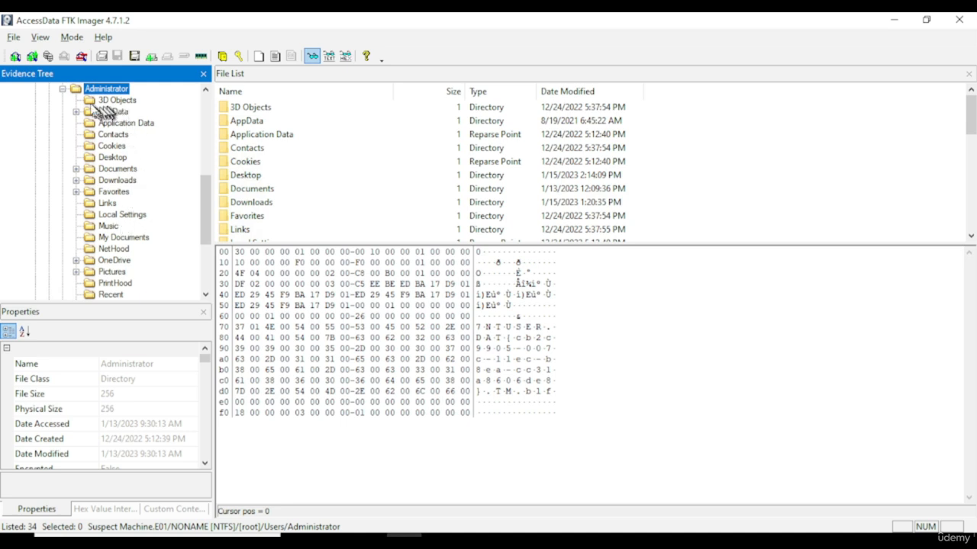
pyautogui.click(65, 90)
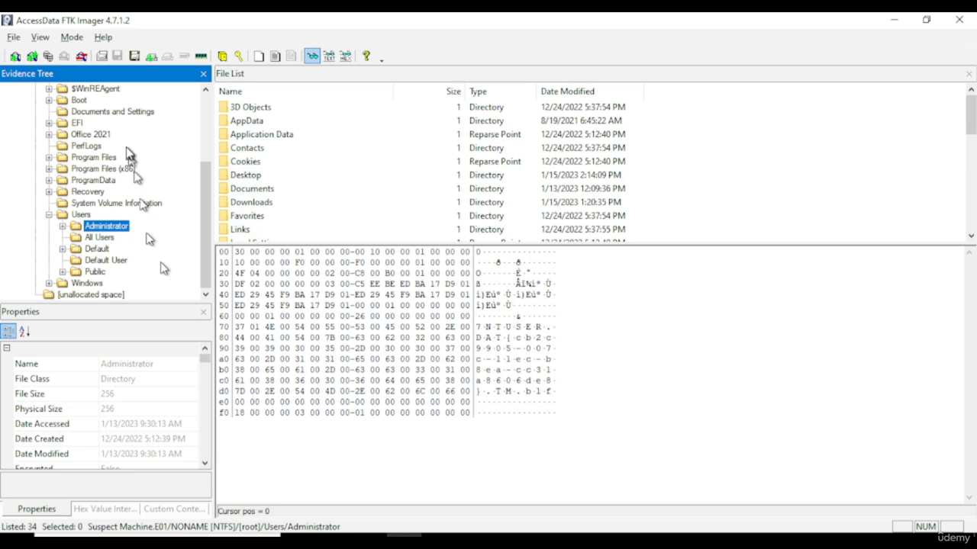
# List the contents of the [root] folder and open its $MFT file in the hex view.
pyautogui.scroll(5, 130, 159)
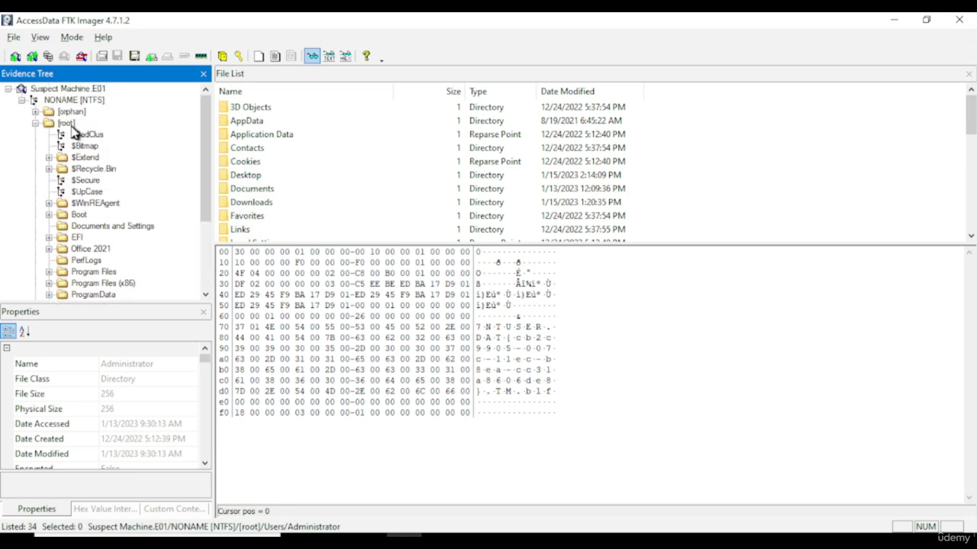
pyautogui.click(69, 124)
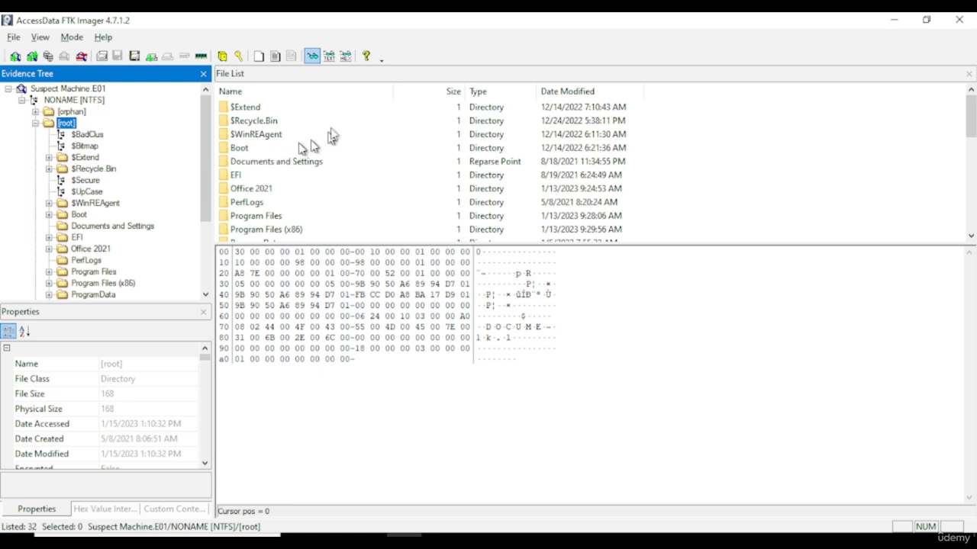
pyautogui.scroll(-1, 383, 155)
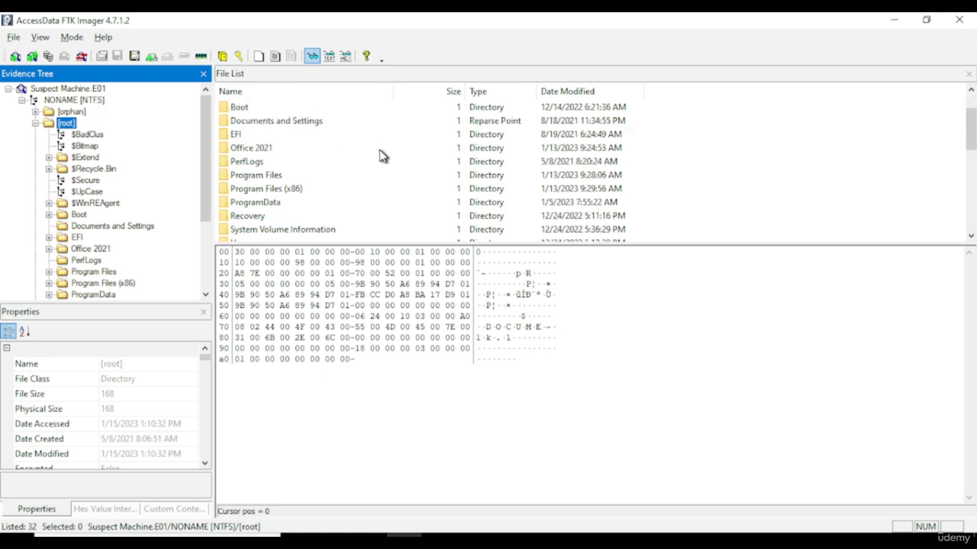
pyautogui.scroll(-3, 383, 156)
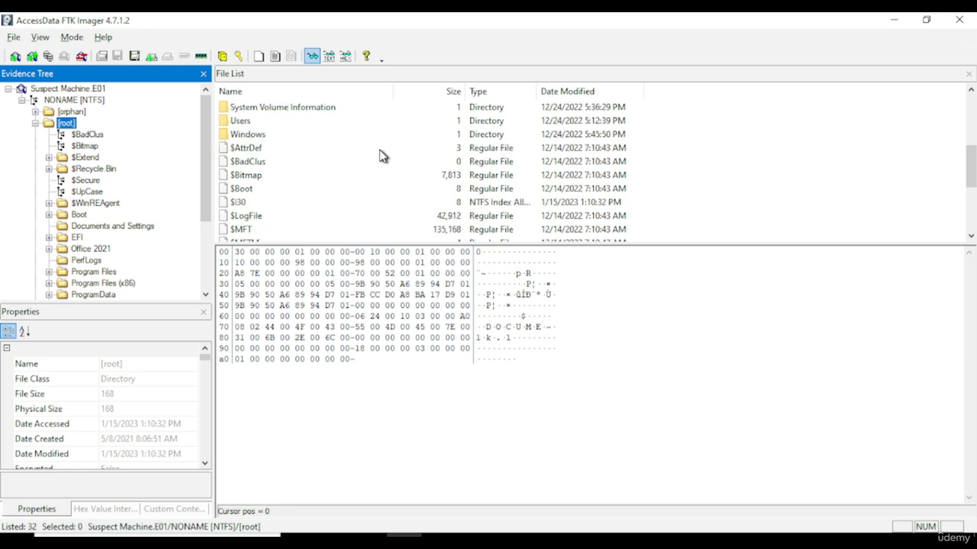
pyautogui.scroll(-2, 383, 156)
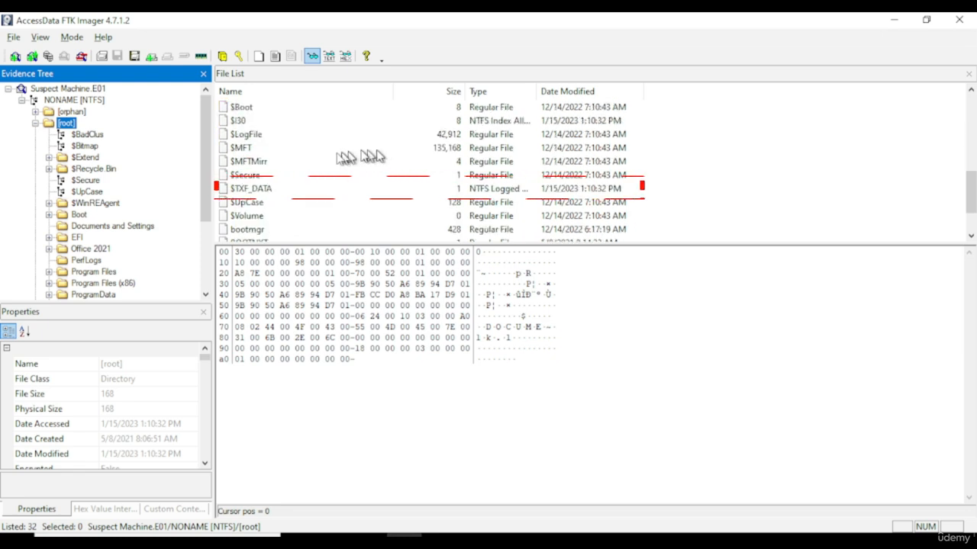
pyautogui.scroll(1, 252, 156)
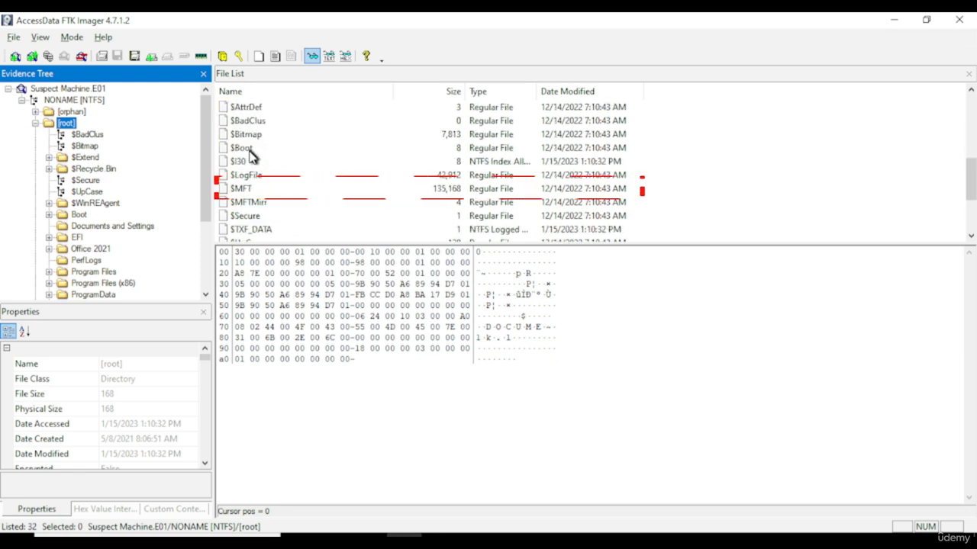
pyautogui.click(244, 190)
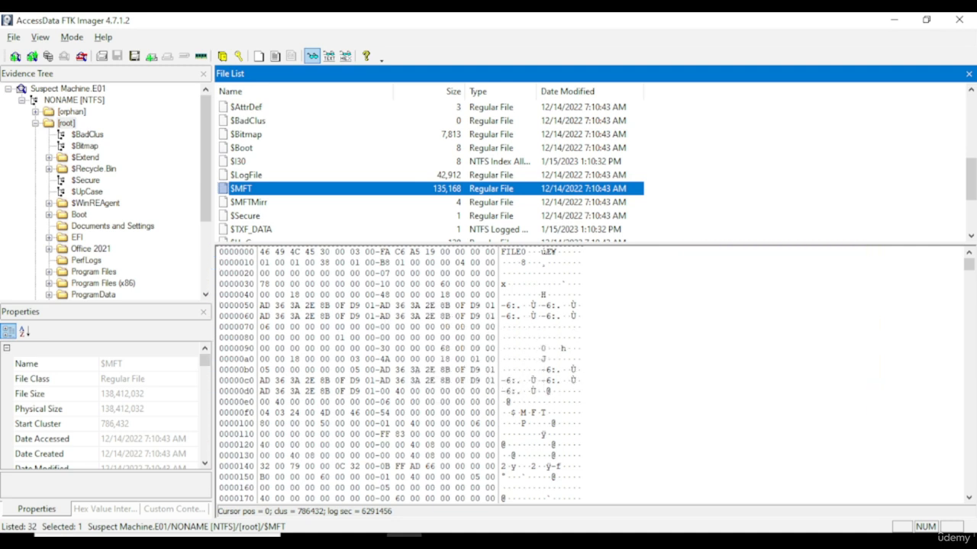
# Search the $MFT hex data downward for the text info.png in ANSI and Unicode, and examine the record around the match.
pyautogui.rightClick(376, 344)
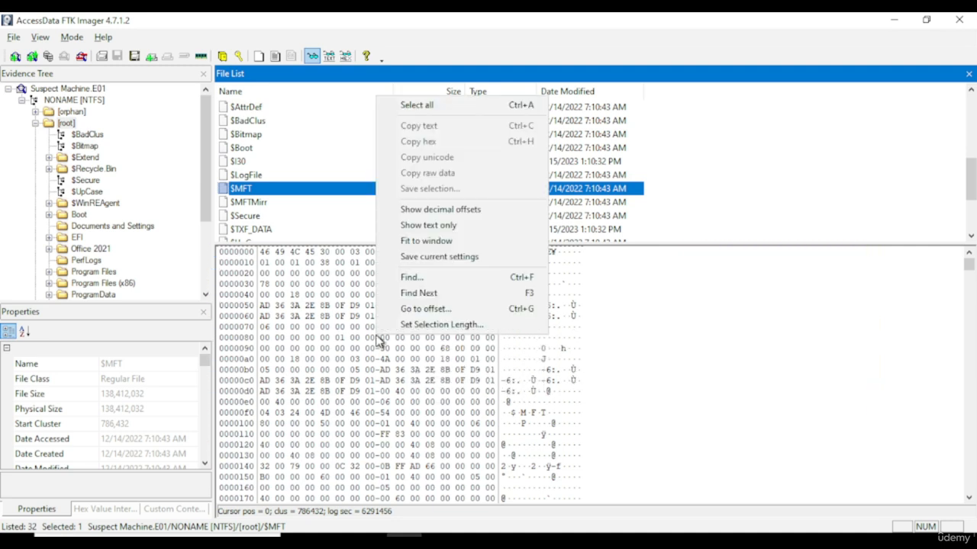
pyautogui.click(413, 278)
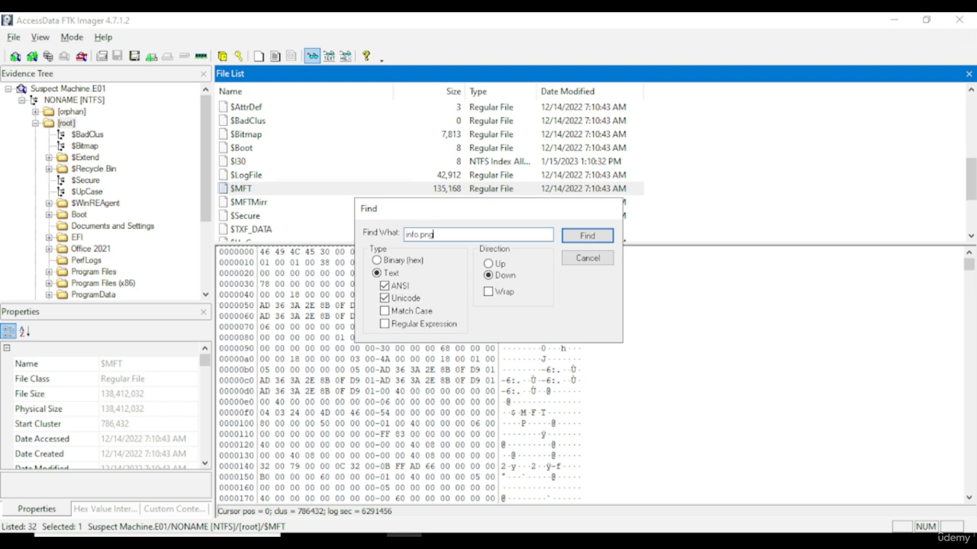
pyautogui.click(586, 237)
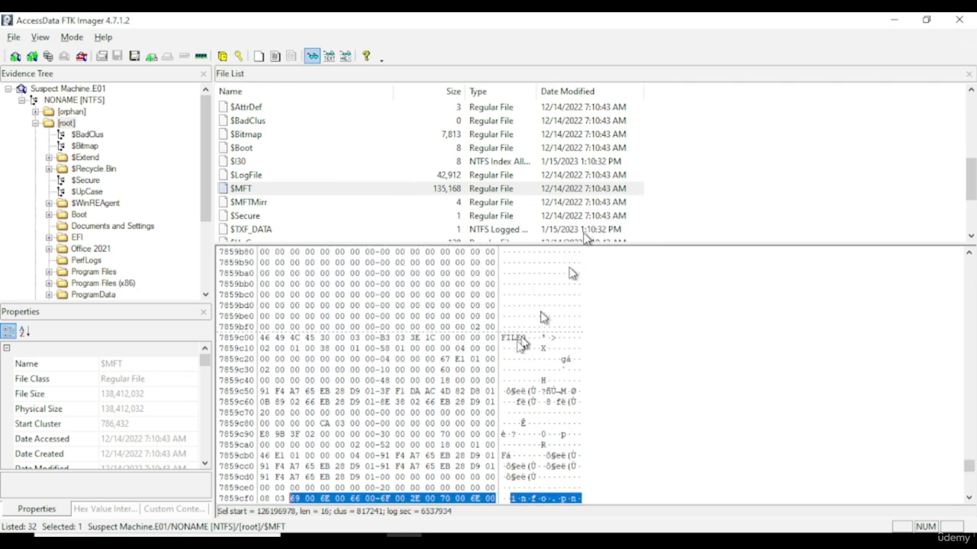
pyautogui.scroll(-1, 474, 379)
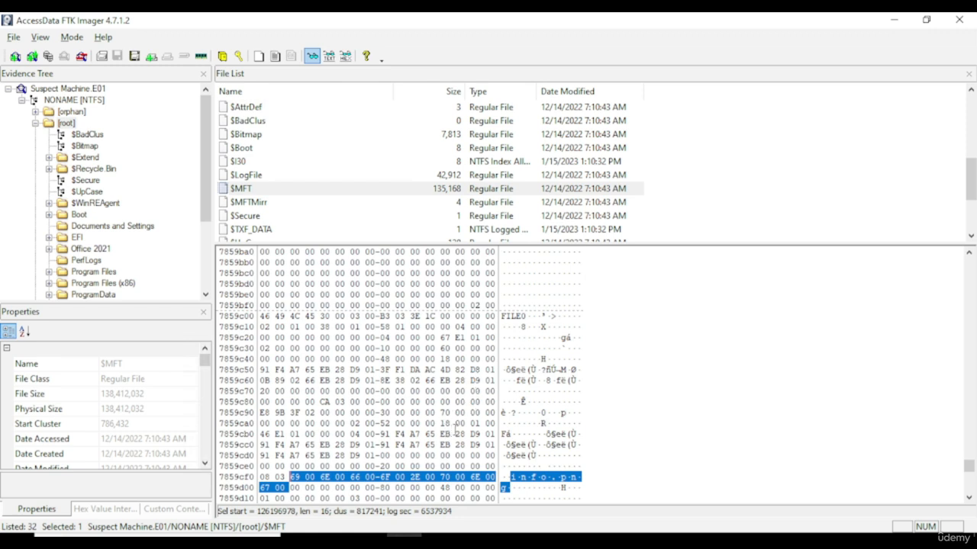
pyautogui.scroll(-1, 457, 427)
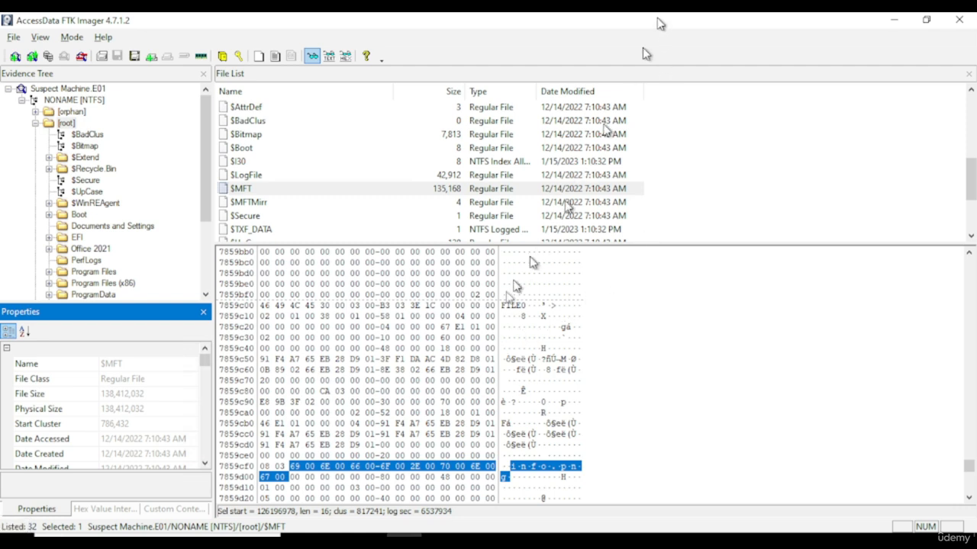
pyautogui.scroll(-1, 467, 366)
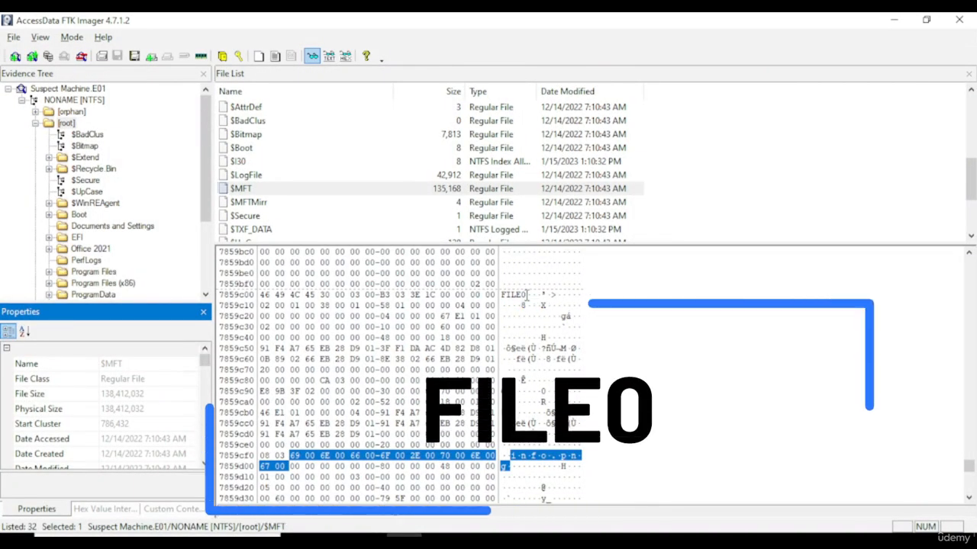
# Select the FILE0 signature of the info.png record, check its interpreted hex values, and return to the file properties.
pyautogui.click(525, 295)
pyautogui.moveTo(524, 295); pyautogui.dragTo(501, 295)
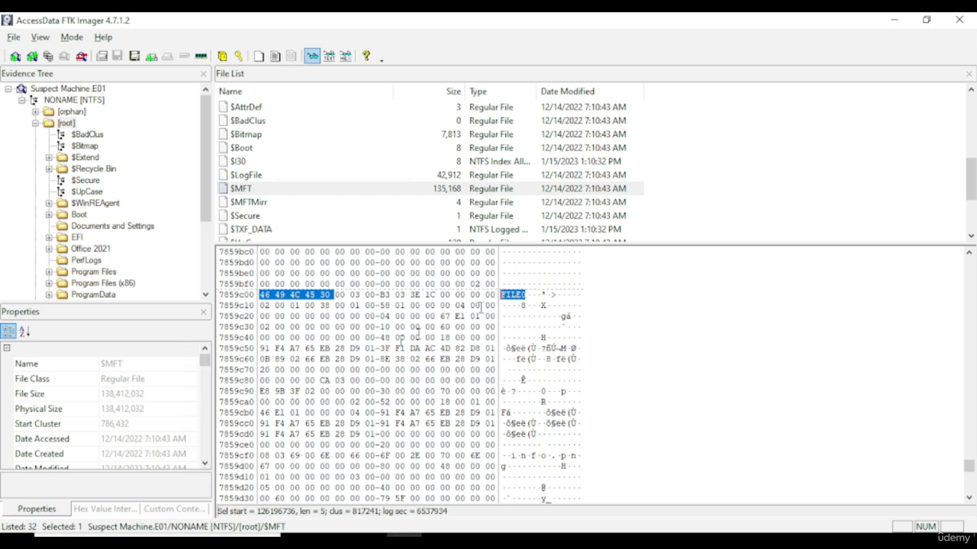
pyautogui.click(112, 509)
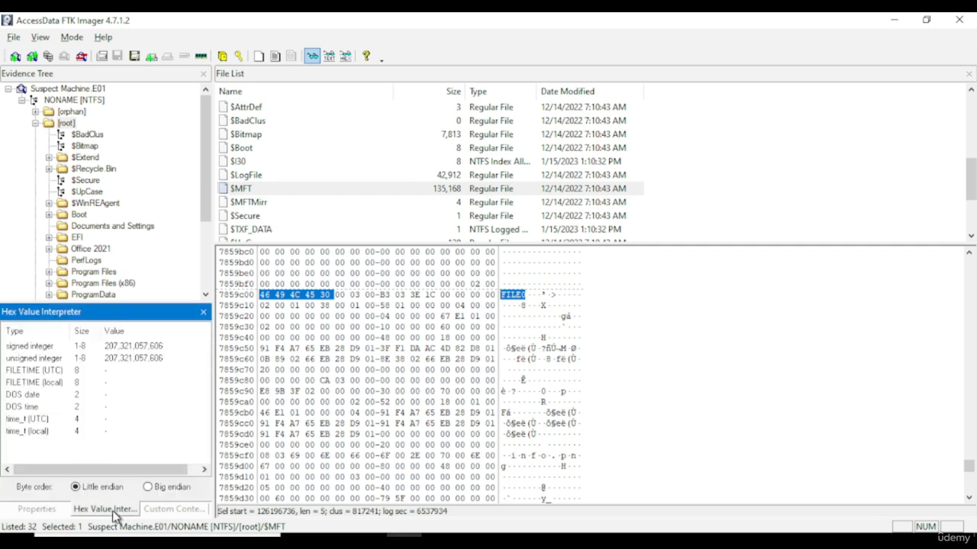
pyautogui.click(38, 511)
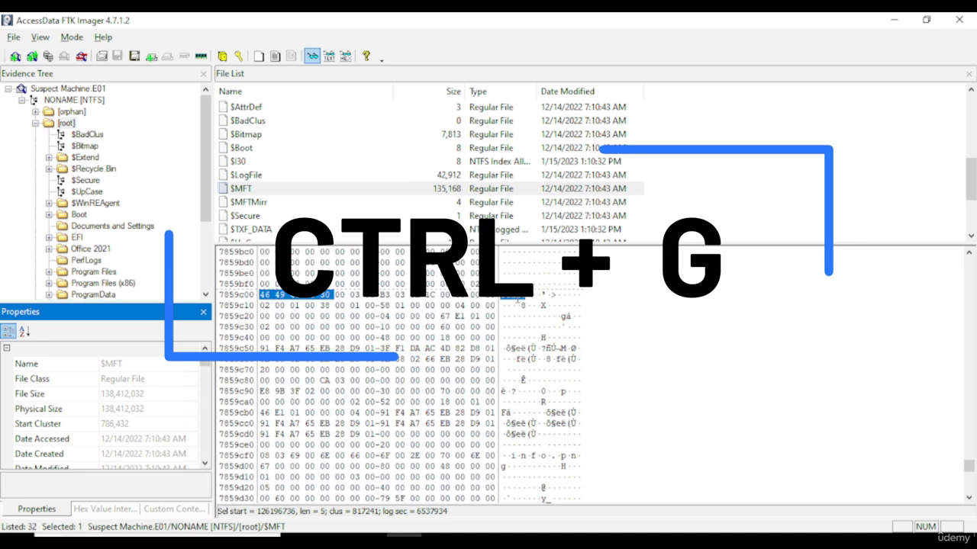
# Go to decimal offset 80 from the current position, counted from the start of the record's FILE0 signature.
pyautogui.rightClick(523, 298)
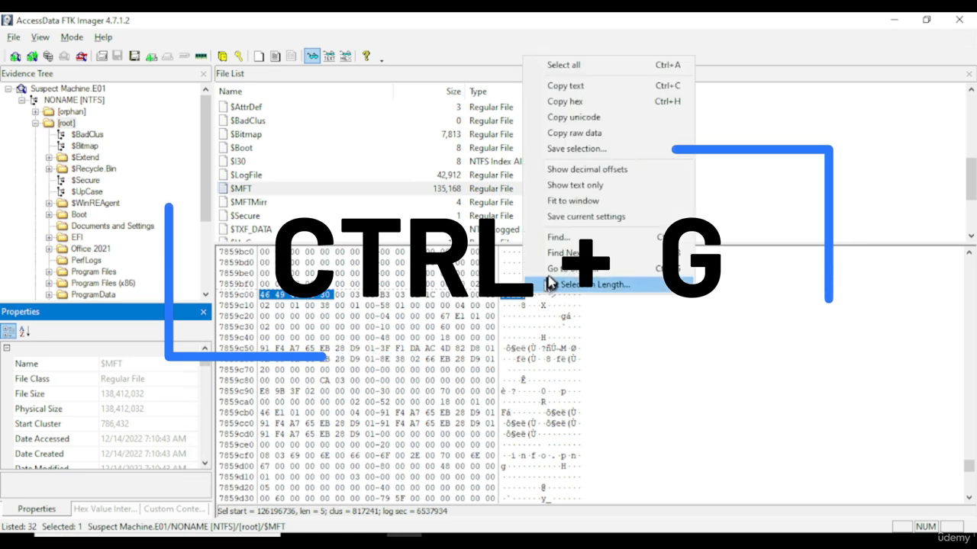
pyautogui.click(554, 275)
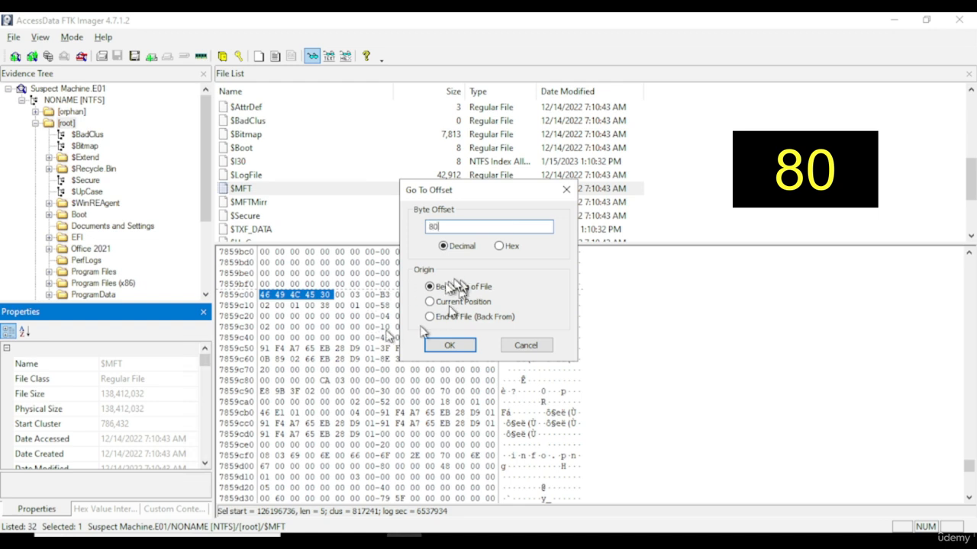
pyautogui.moveTo(534, 191); pyautogui.dragTo(695, 220)
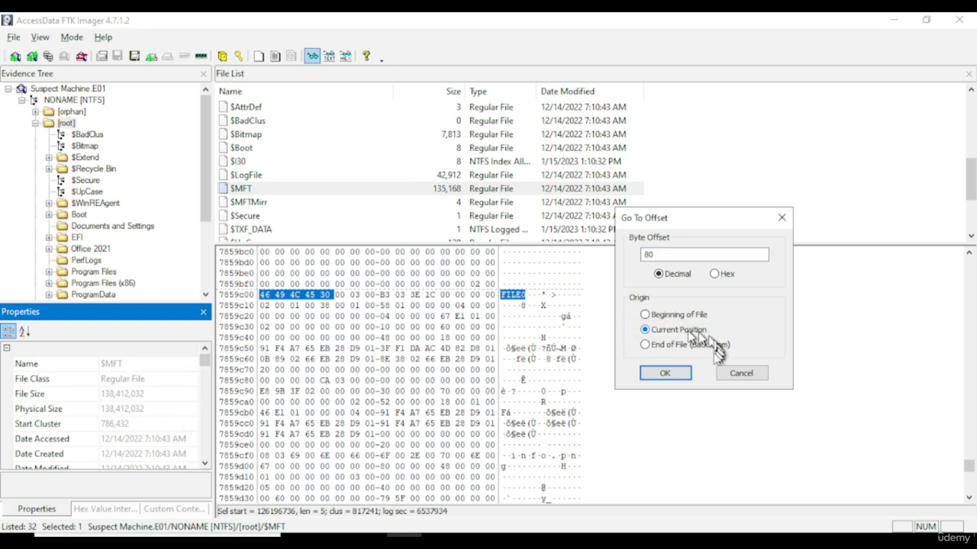
pyautogui.click(665, 374)
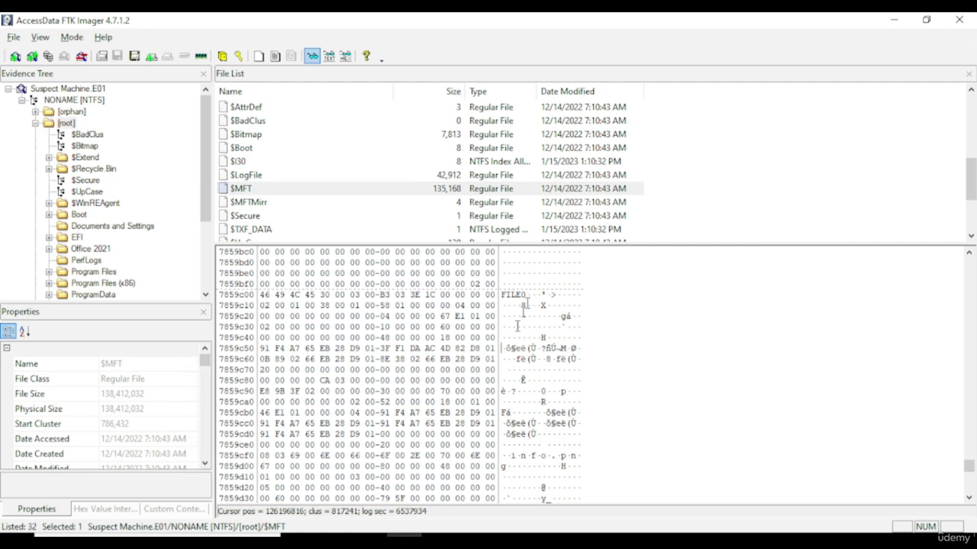
pyautogui.moveTo(526, 294); pyautogui.dragTo(501, 295)
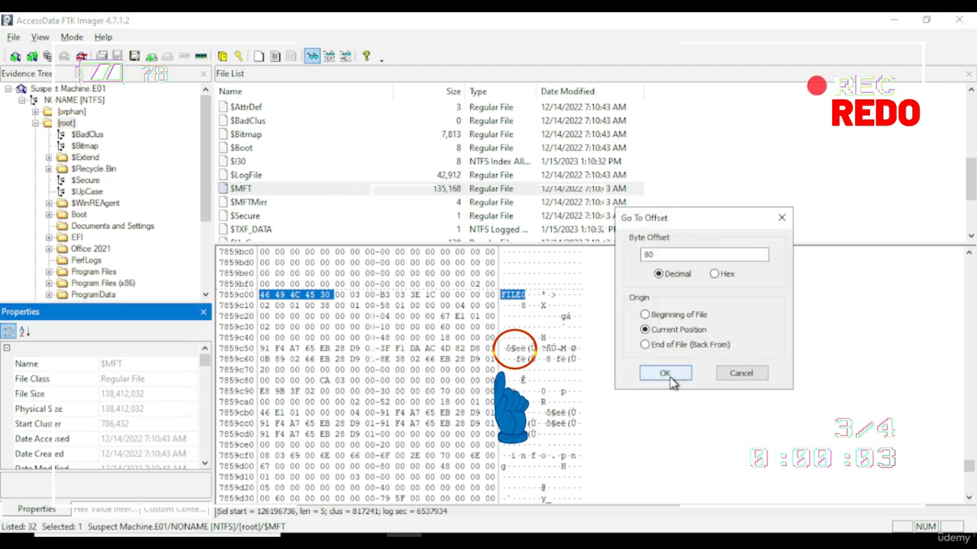
pyautogui.click(670, 378)
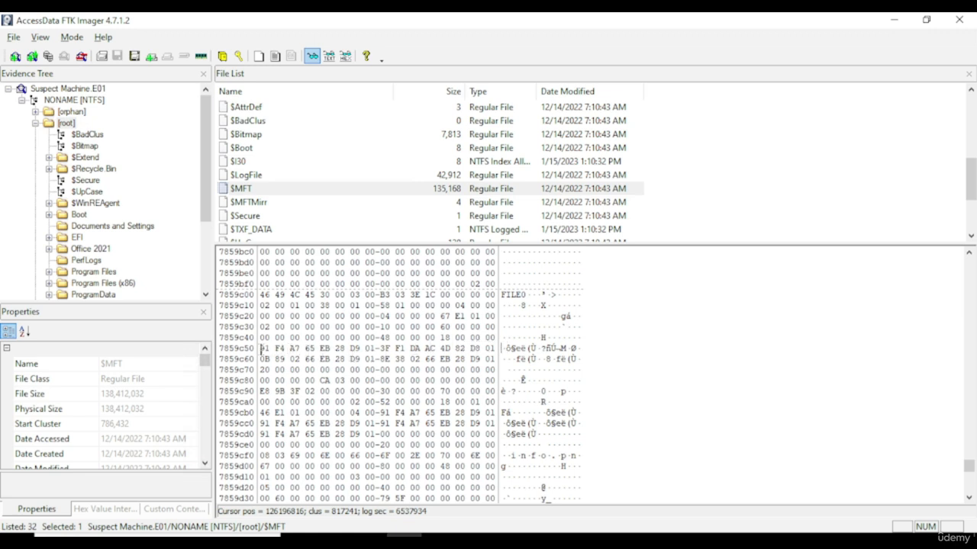
# Select the eight creation-time bytes starting at offset 7859c50 and read them as a date in the Hex Value Interpreter.
pyautogui.moveTo(260, 348); pyautogui.dragTo(377, 348)
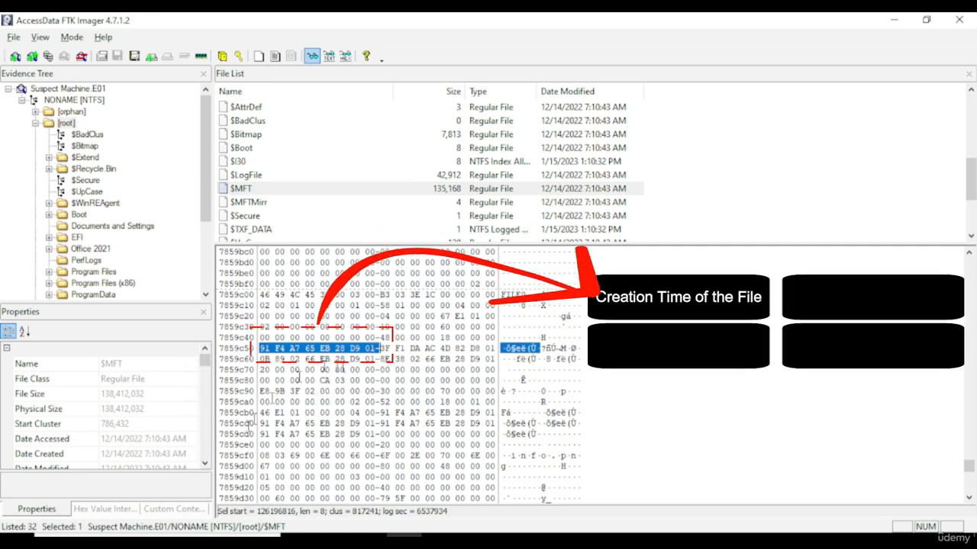
pyautogui.click(105, 509)
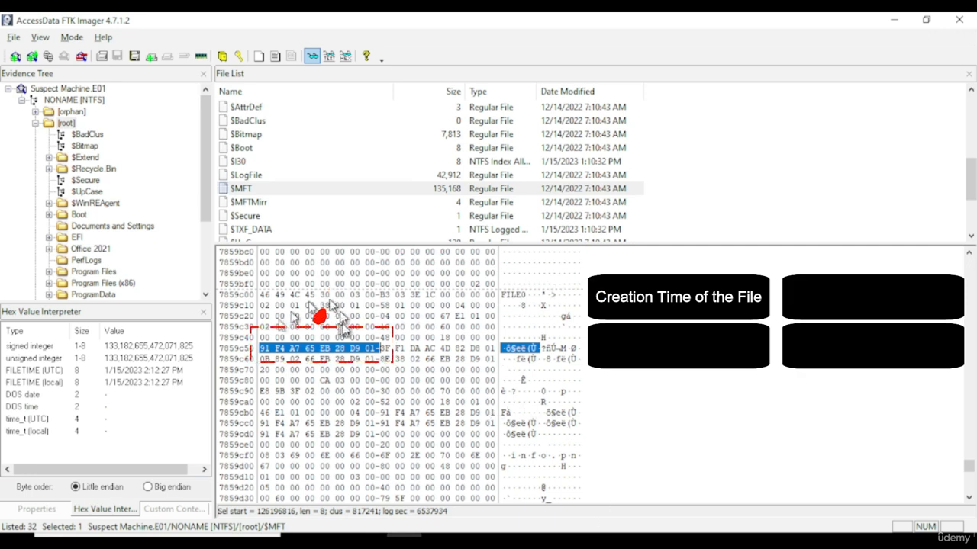
pyautogui.click(54, 510)
pyautogui.click(83, 509)
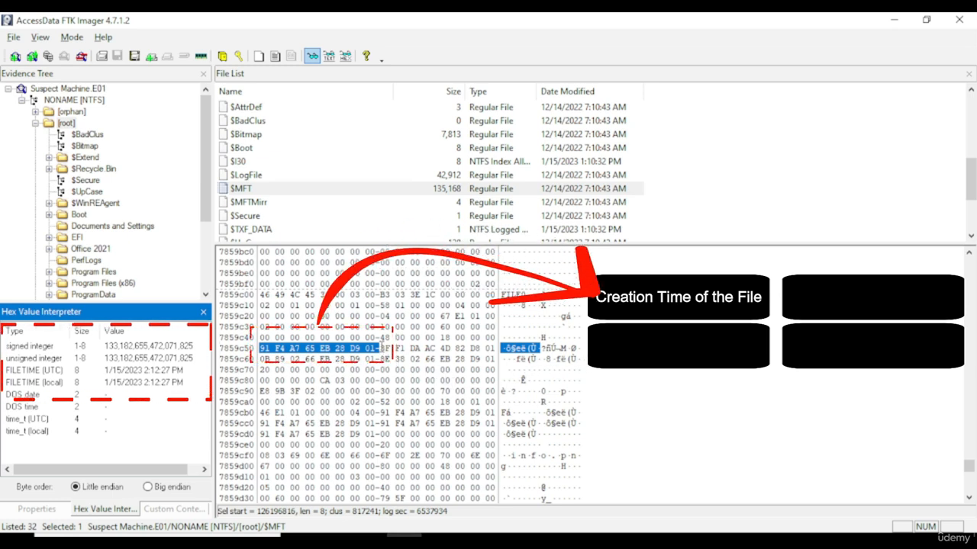
# Decode the three 8-byte timestamps following the creation time one by one: alternate time, file change time and file read time.
pyautogui.moveTo(385, 348)
pyautogui.mouseDown()
pyautogui.moveTo(482, 349)
pyautogui.moveTo(495, 359)
pyautogui.mouseUp()
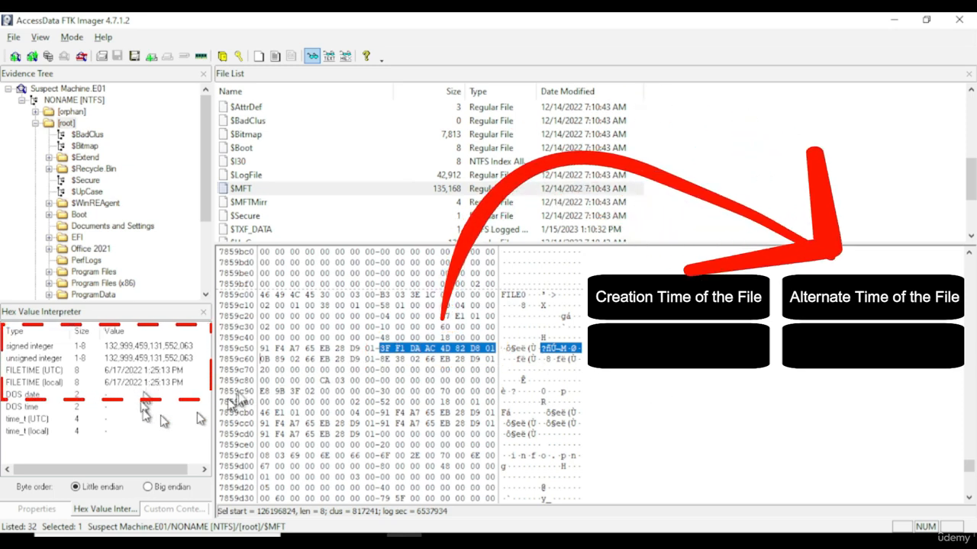
pyautogui.moveTo(262, 359); pyautogui.dragTo(372, 359)
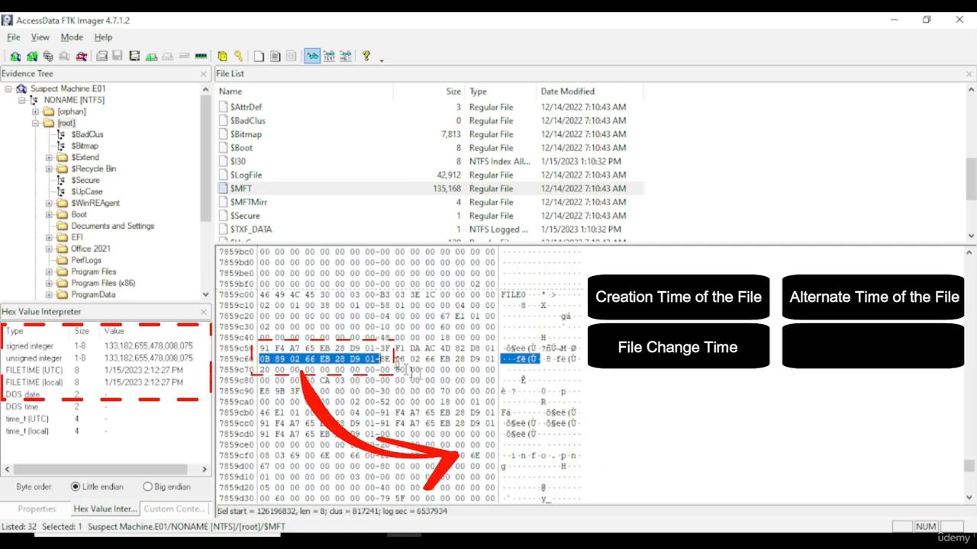
pyautogui.moveTo(381, 358); pyautogui.dragTo(494, 358)
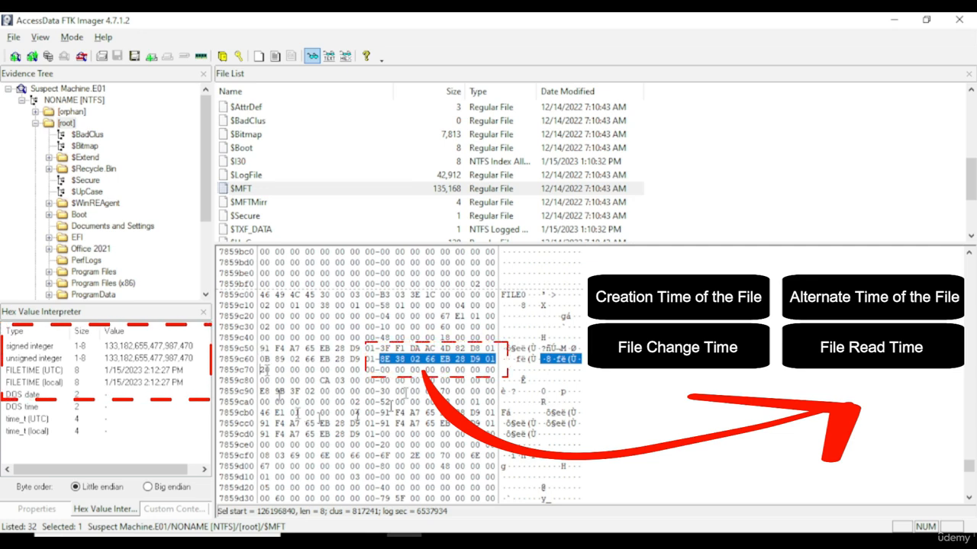
# Select all 32 timestamp bytes across rows 7859c50 and 7859c60 for review, and clear the selection.
pyautogui.click(265, 348)
pyautogui.moveTo(294, 348); pyautogui.dragTo(493, 358)
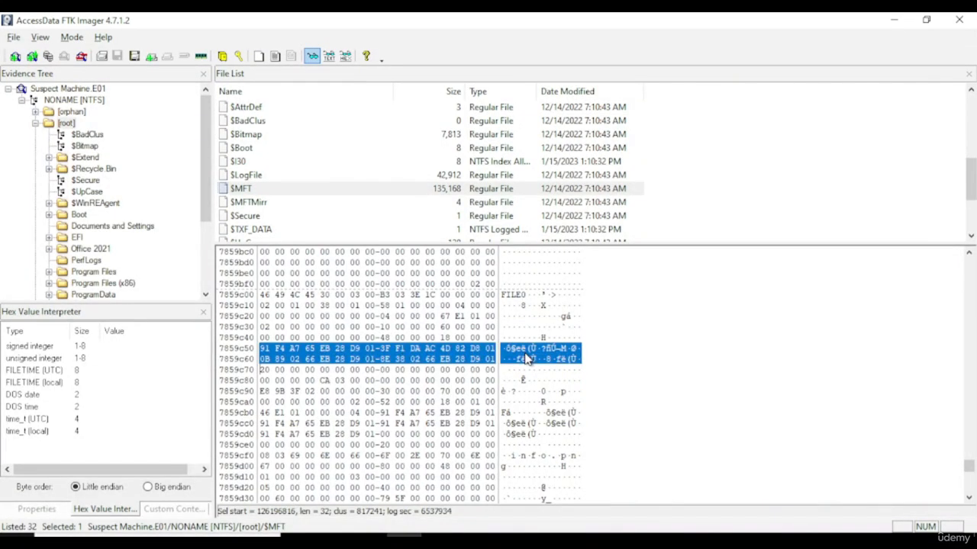
pyautogui.click(526, 357)
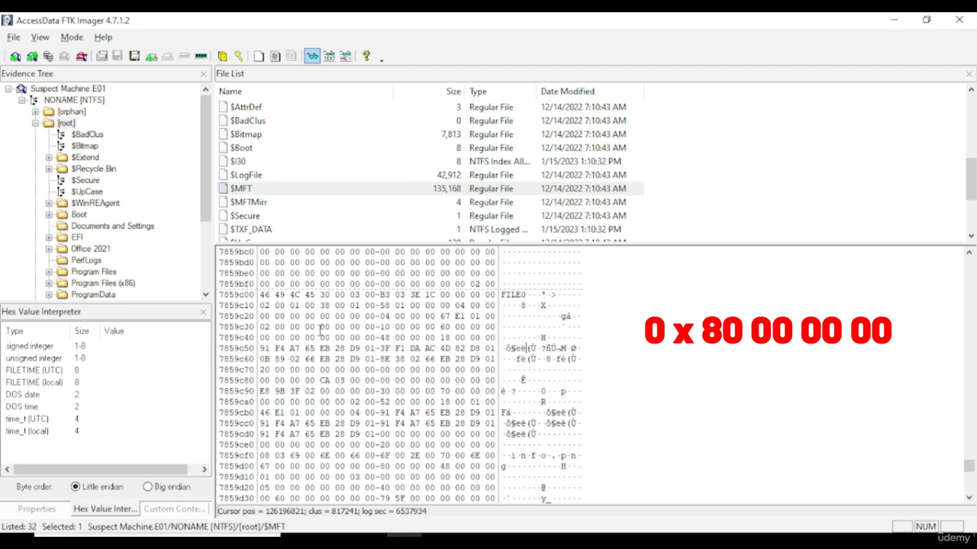
# Search downward from the timestamps for the binary hex value 80 00 00 00.
pyautogui.rightClick(321, 333)
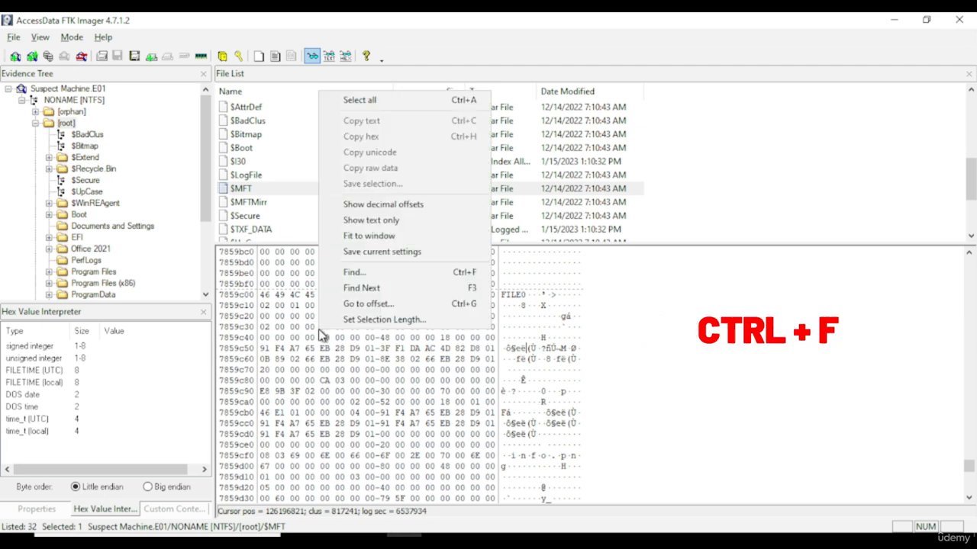
pyautogui.click(382, 273)
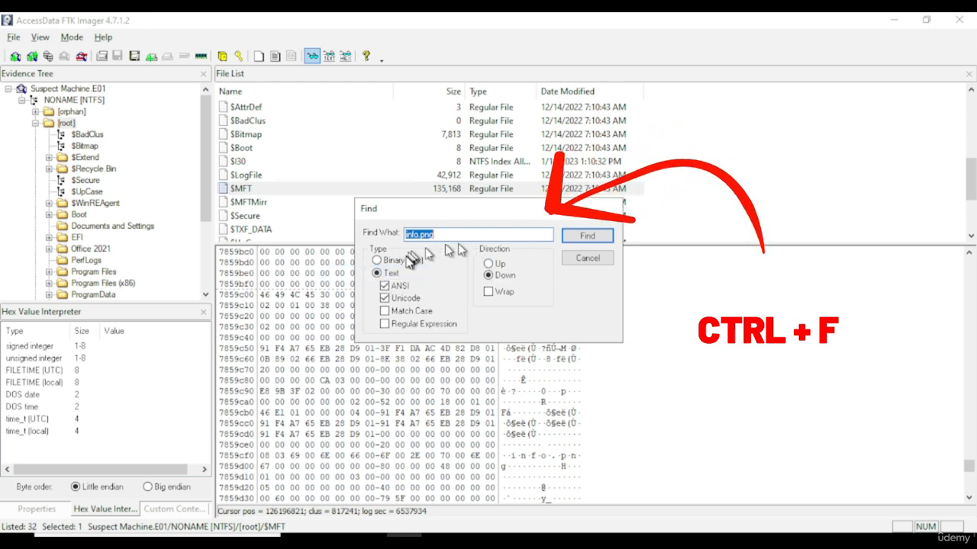
pyautogui.click(404, 261)
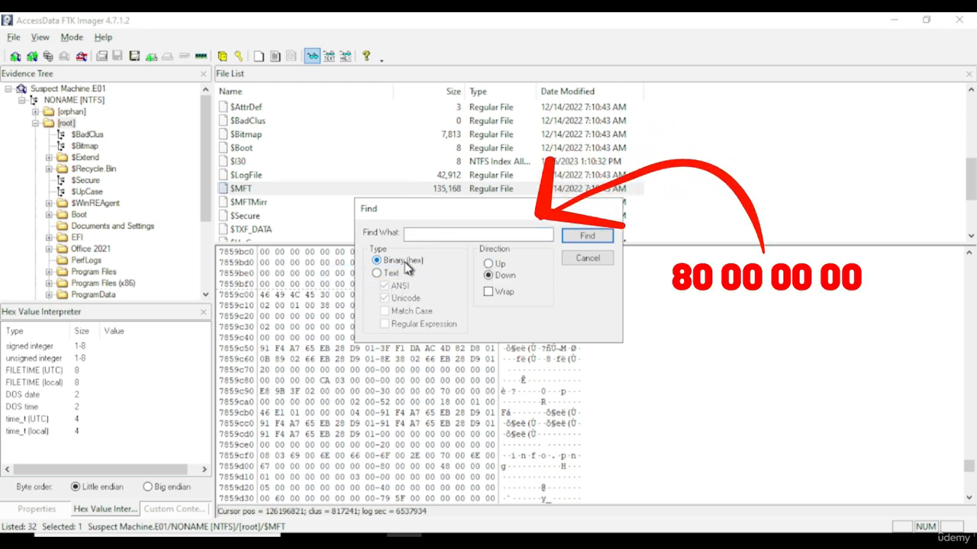
pyautogui.click(440, 236)
pyautogui.write('80')
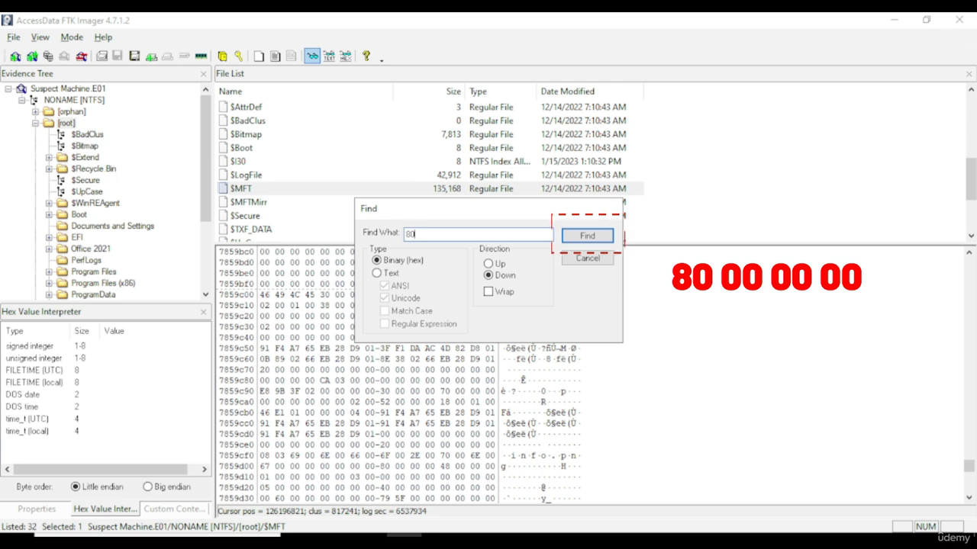
pyautogui.write(' 0')
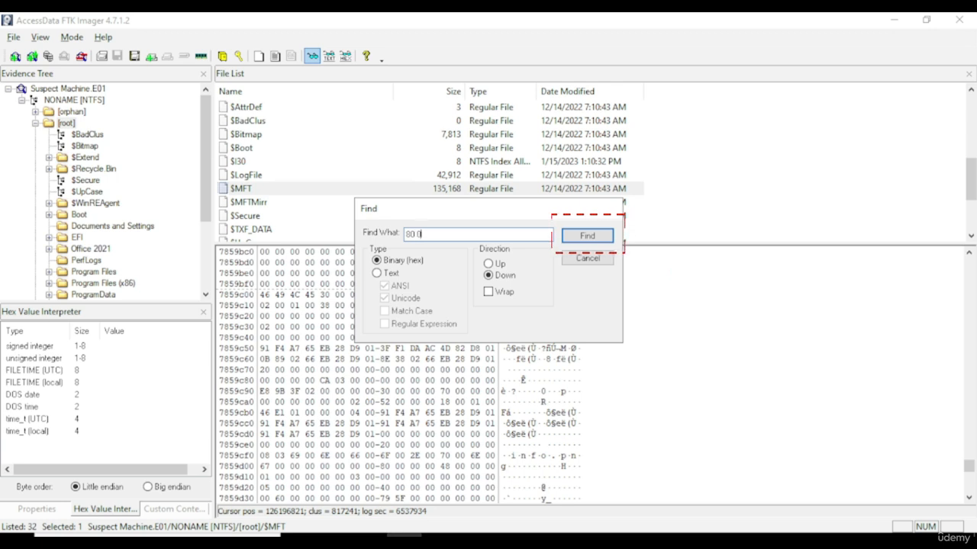
pyautogui.write('0 00 00')
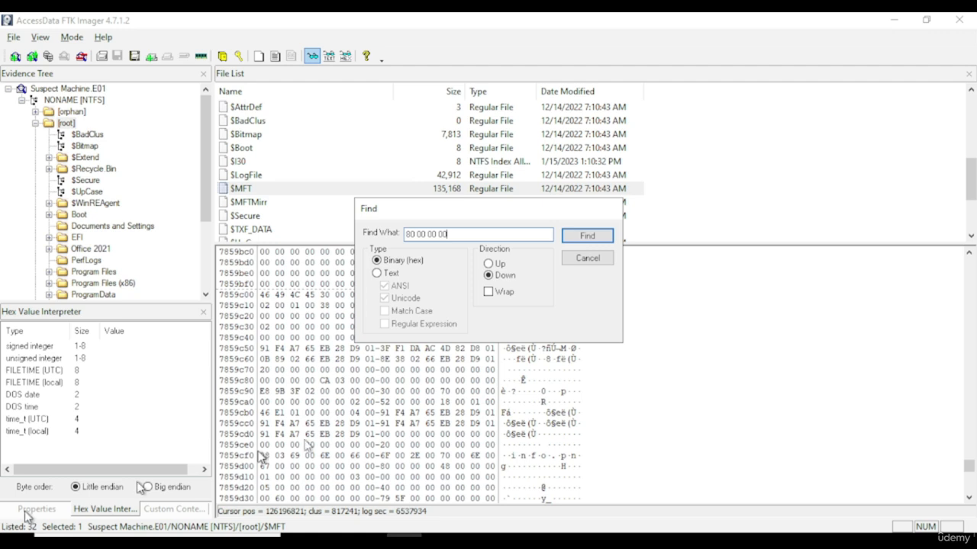
pyautogui.click(604, 238)
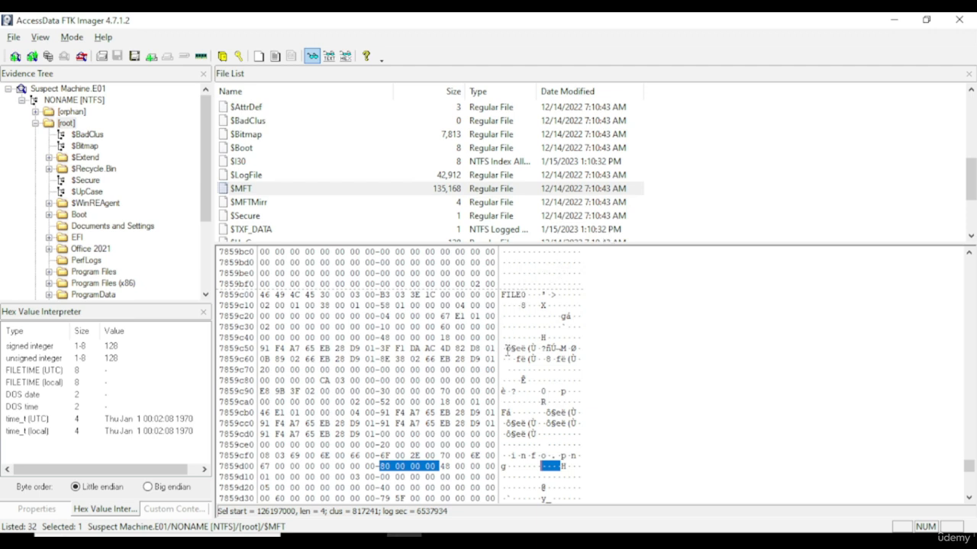
# Select the four bytes 48 00 00 00 directly after the 80 00 00 00 marker and read their interpreted integer value.
pyautogui.scroll(-1, 459, 412)
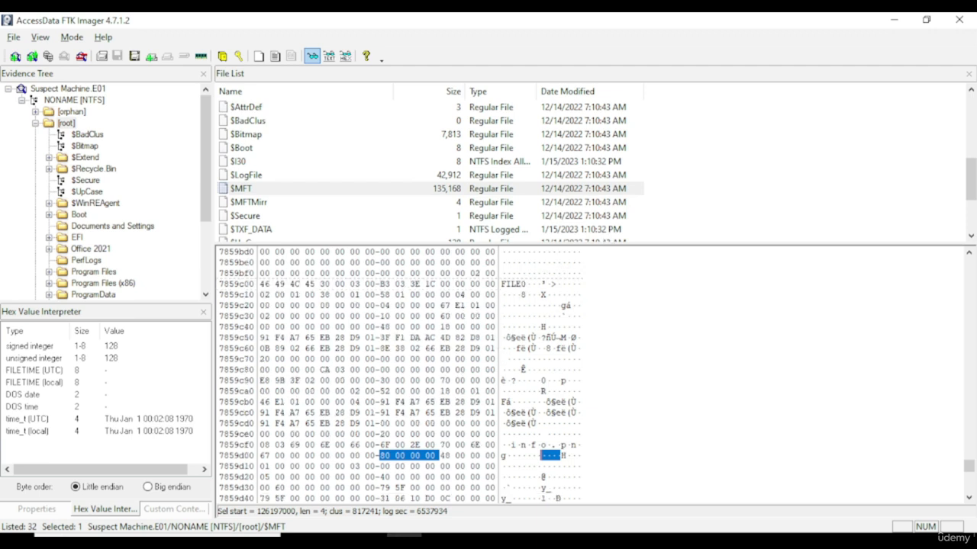
pyautogui.scroll(-2, 406, 388)
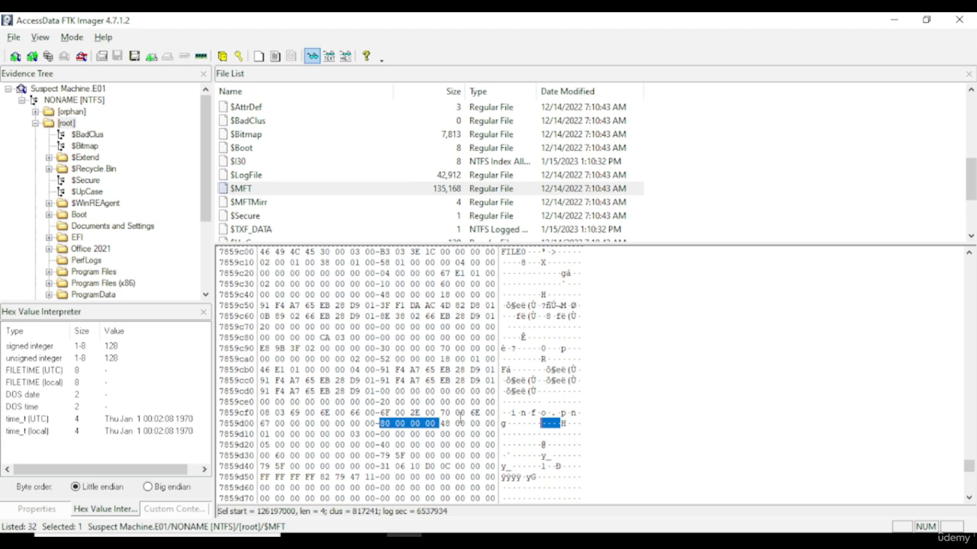
pyautogui.scroll(-3, 460, 418)
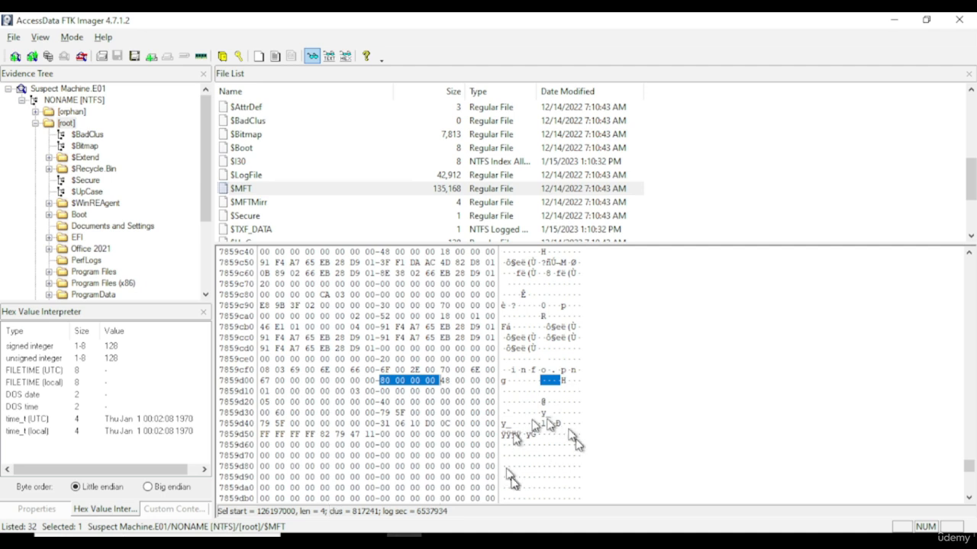
pyautogui.click(443, 382)
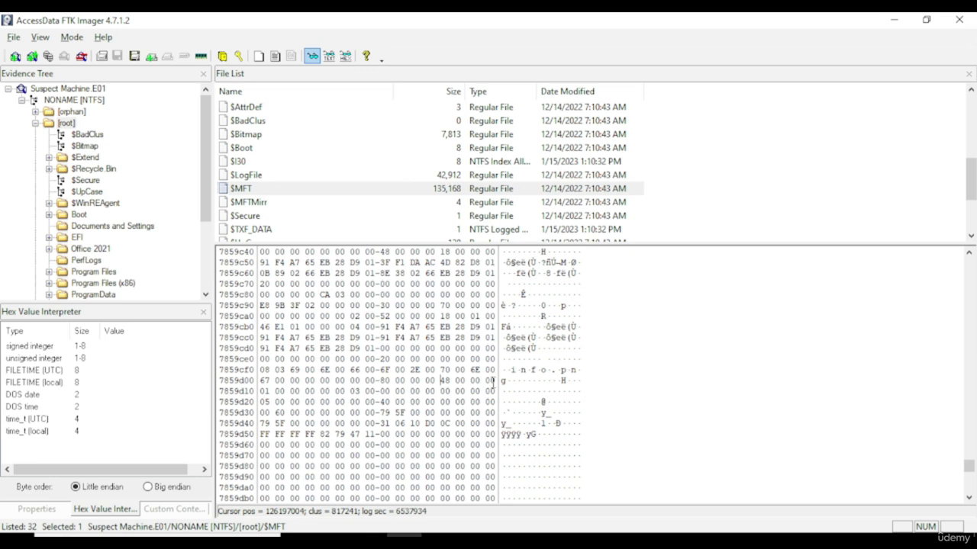
pyautogui.moveTo(498, 380); pyautogui.dragTo(441, 381)
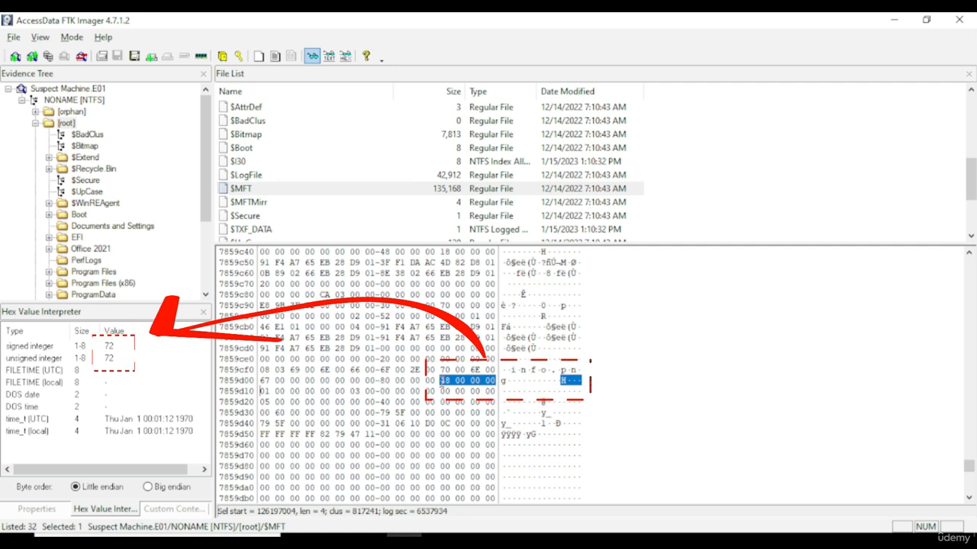
pyautogui.click(441, 381)
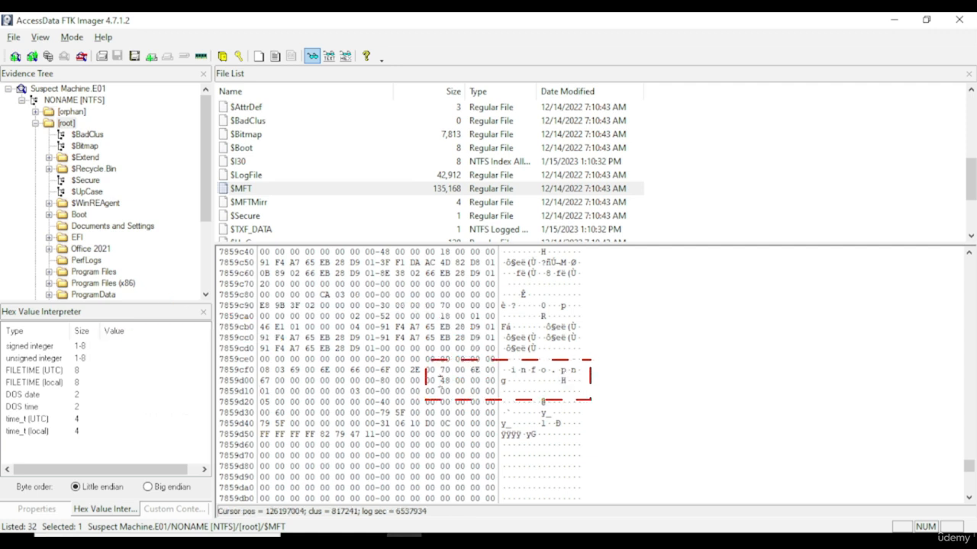
pyautogui.moveTo(443, 381); pyautogui.dragTo(453, 381)
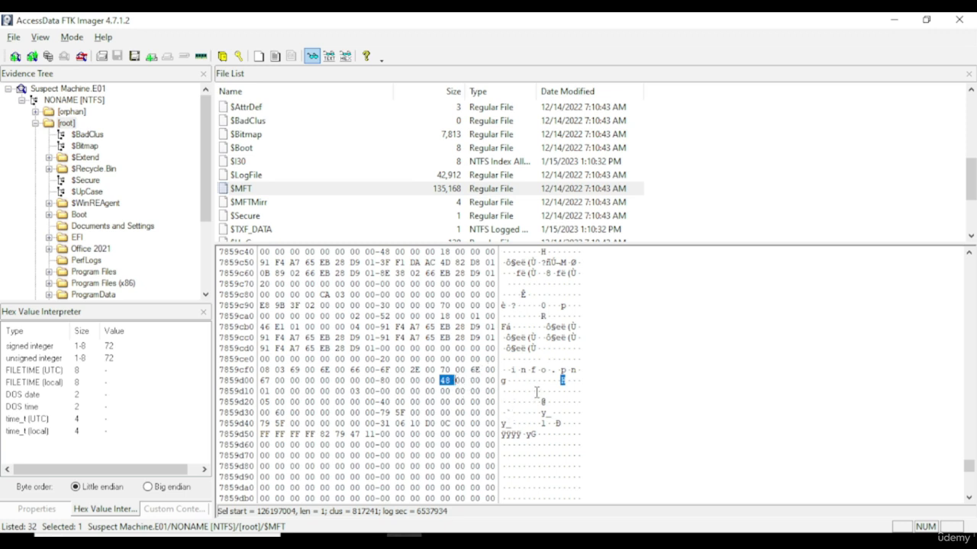
pyautogui.hotkey('shift', 'Right')
pyautogui.hotkey('shift', 'Right')
pyautogui.hotkey('shift', 'Right')
pyautogui.hotkey('shift', 'Right')
pyautogui.hotkey('shift', 'Right')
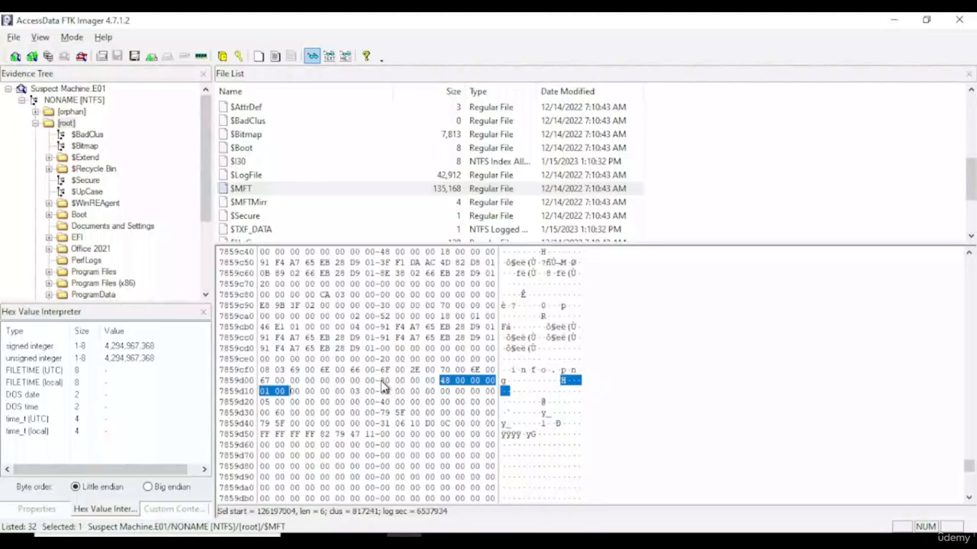
# Select 32 bytes starting at the 80 00 00 00 marker, and read the integer value of the byte 40 that directly follows.
pyautogui.click(382, 380)
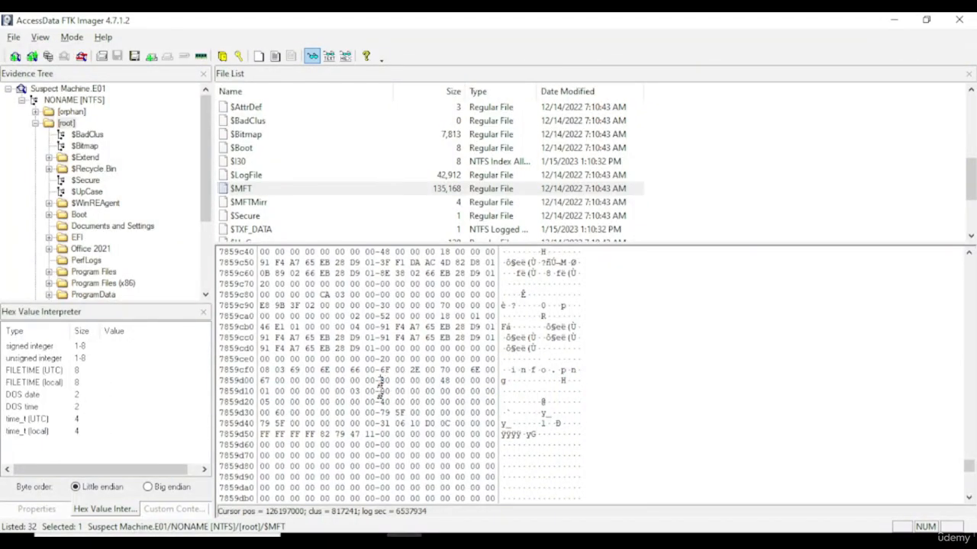
pyautogui.moveTo(381, 381); pyautogui.dragTo(379, 407)
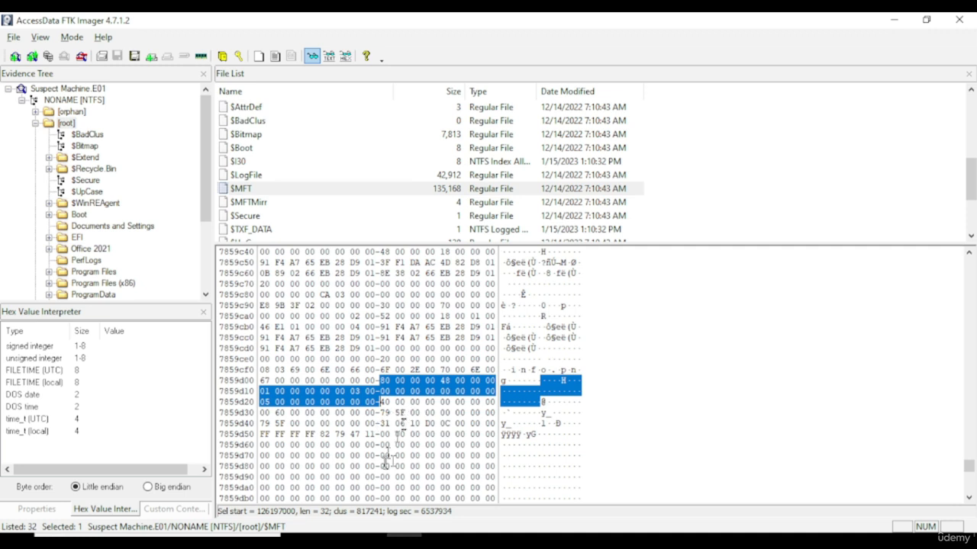
pyautogui.click(385, 401)
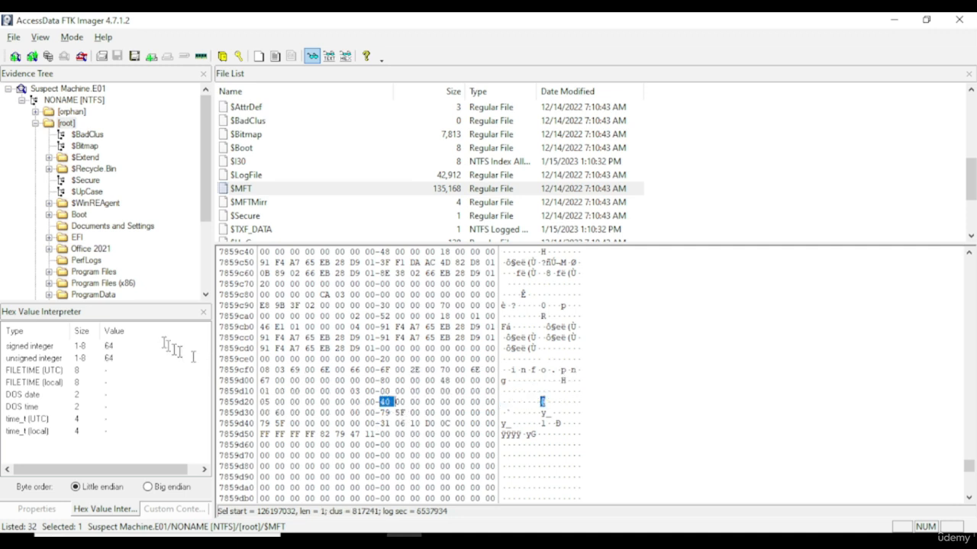
pyautogui.click(143, 350)
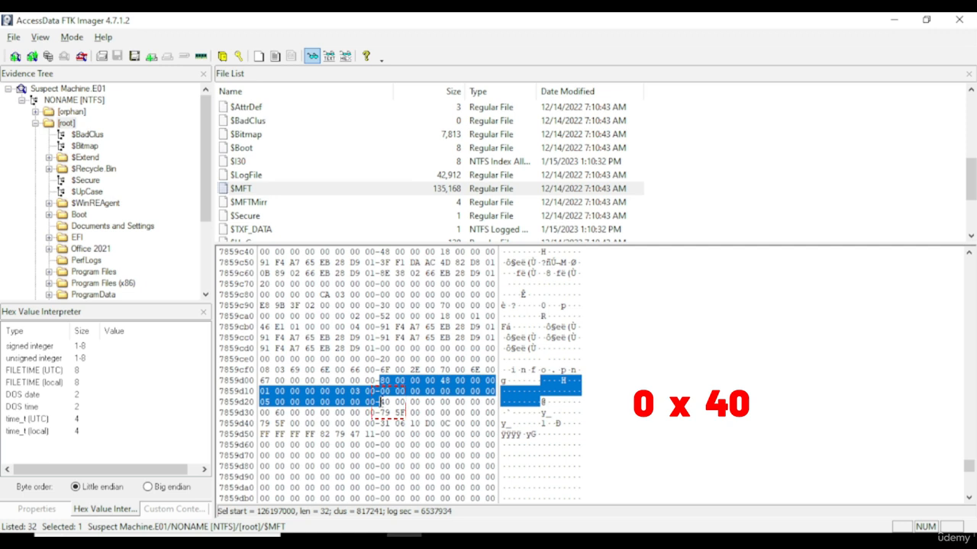
pyautogui.click(384, 402)
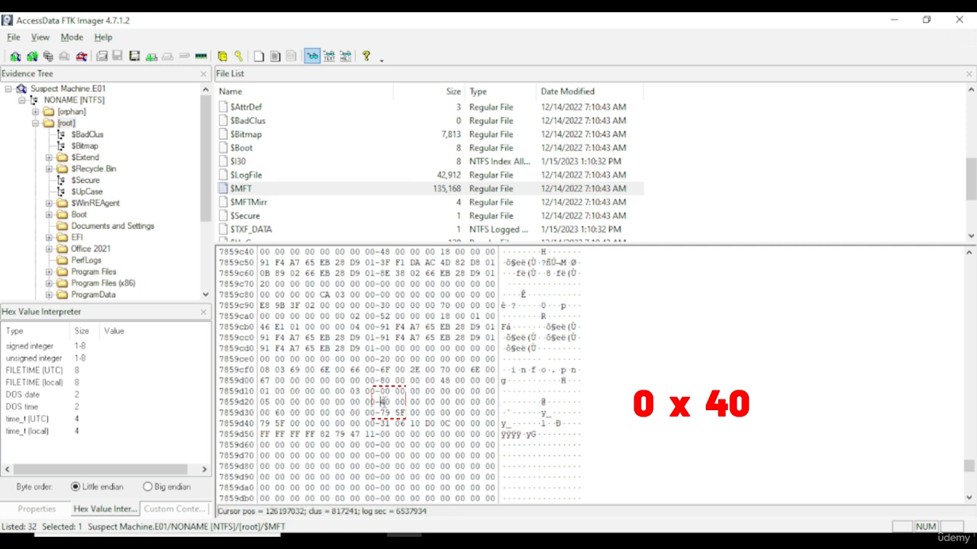
pyautogui.click(139, 345)
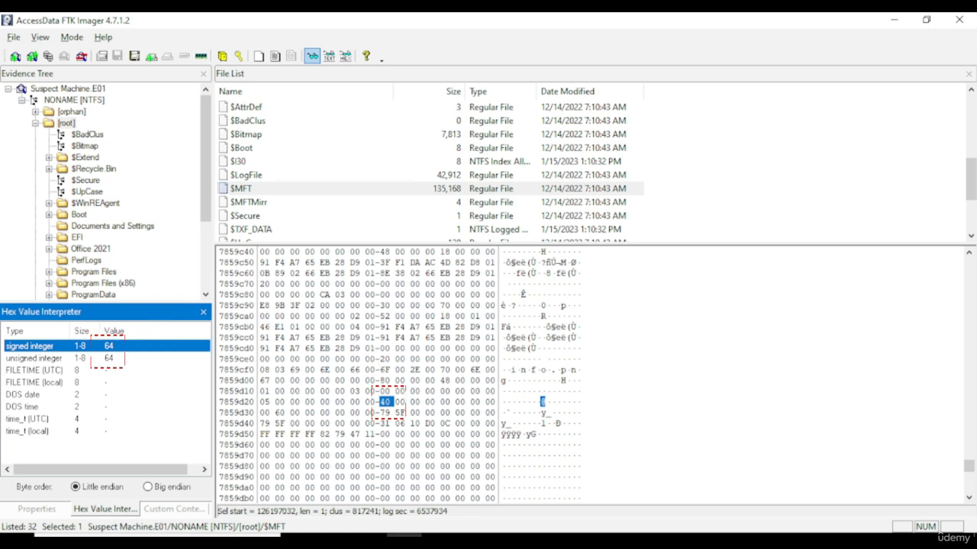
# Search downward again from above the marker for the binary hex value 80 00 00 00.
pyautogui.click(395, 370)
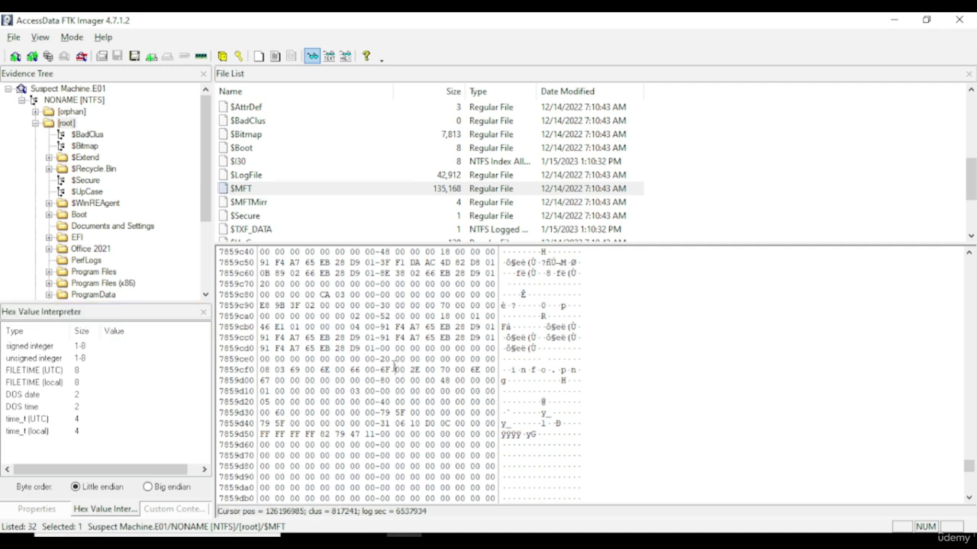
pyautogui.rightClick(364, 347)
pyautogui.click(391, 287)
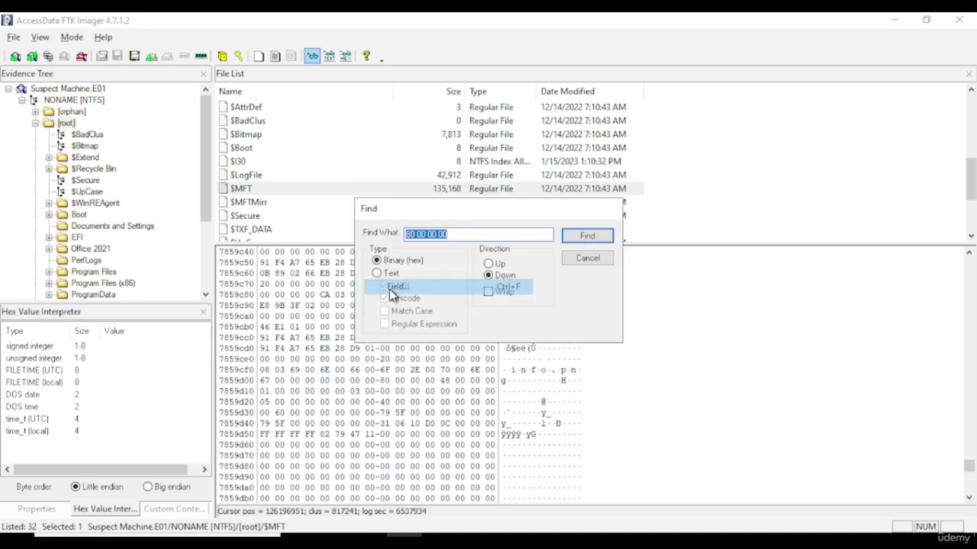
pyautogui.click(587, 235)
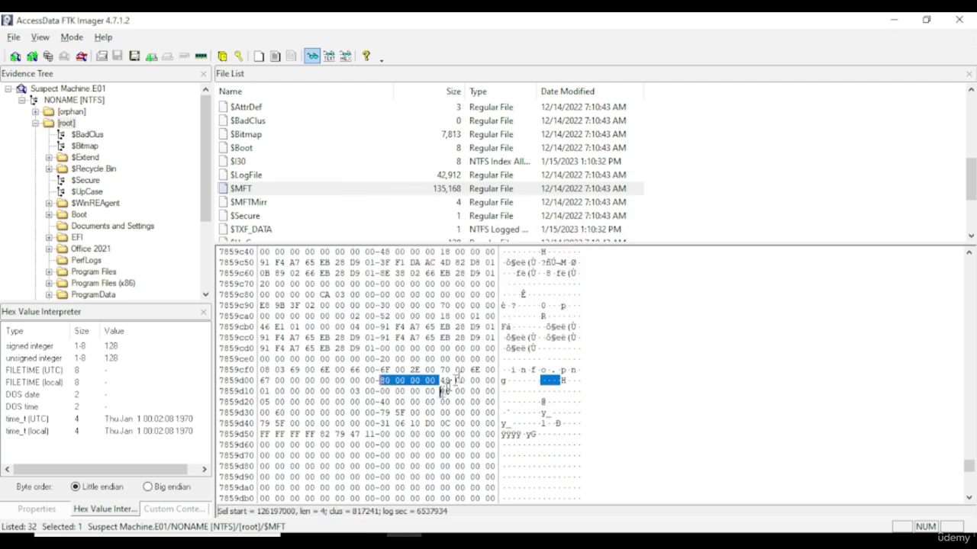
# Select 64 bytes starting at the 80 00 00 00 marker, and examine the byte 31 that directly follows in row 7859d40.
pyautogui.click(381, 380)
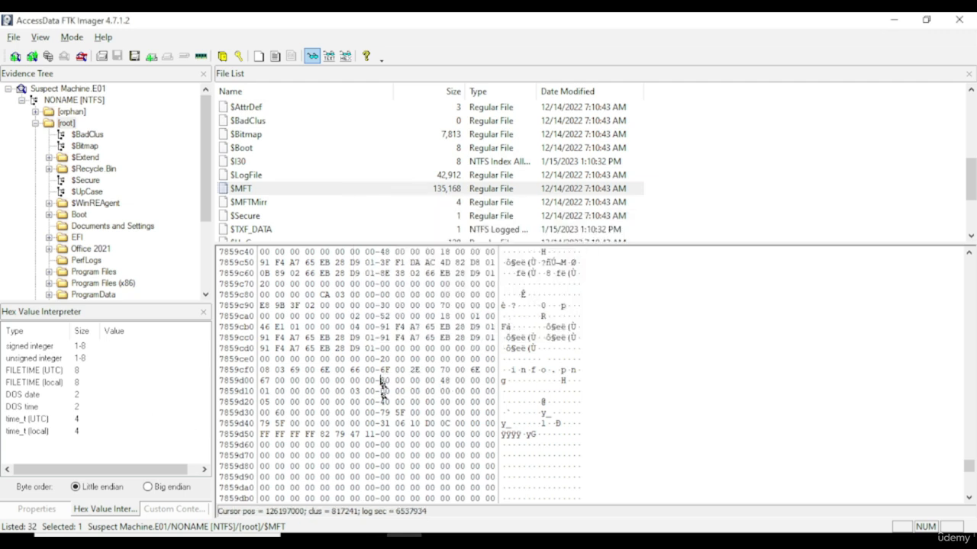
pyautogui.moveTo(383, 388); pyautogui.dragTo(380, 422)
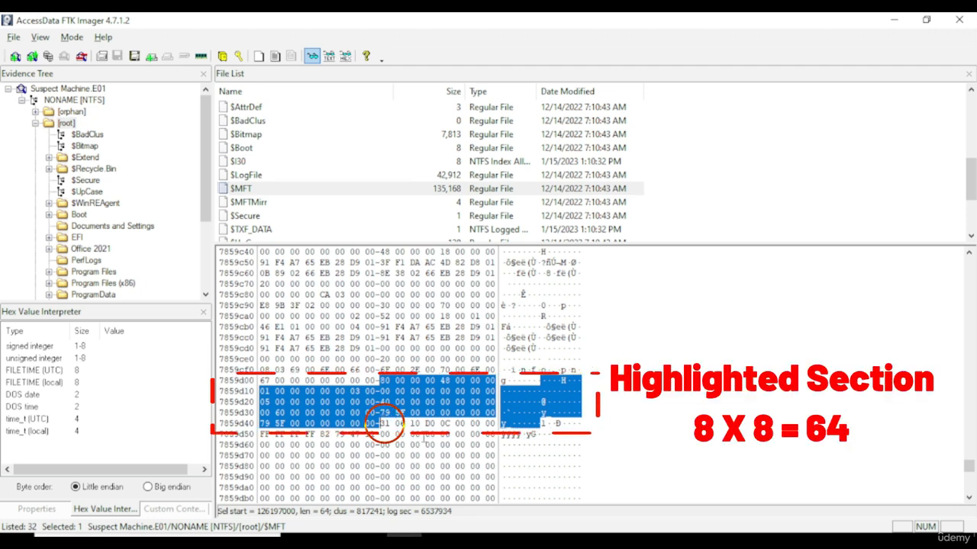
pyautogui.click(384, 423)
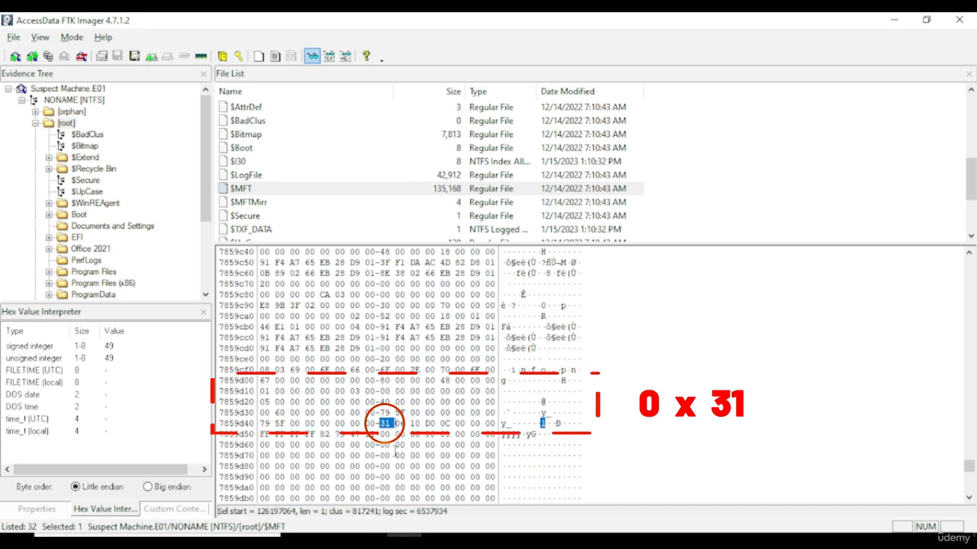
pyautogui.moveTo(400, 423); pyautogui.dragTo(437, 423)
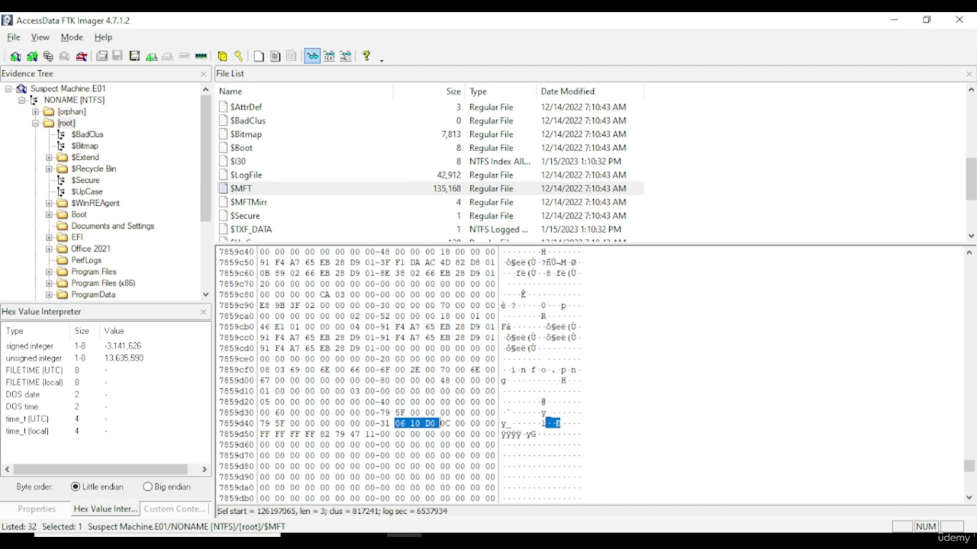
pyautogui.moveTo(381, 424); pyautogui.dragTo(393, 423)
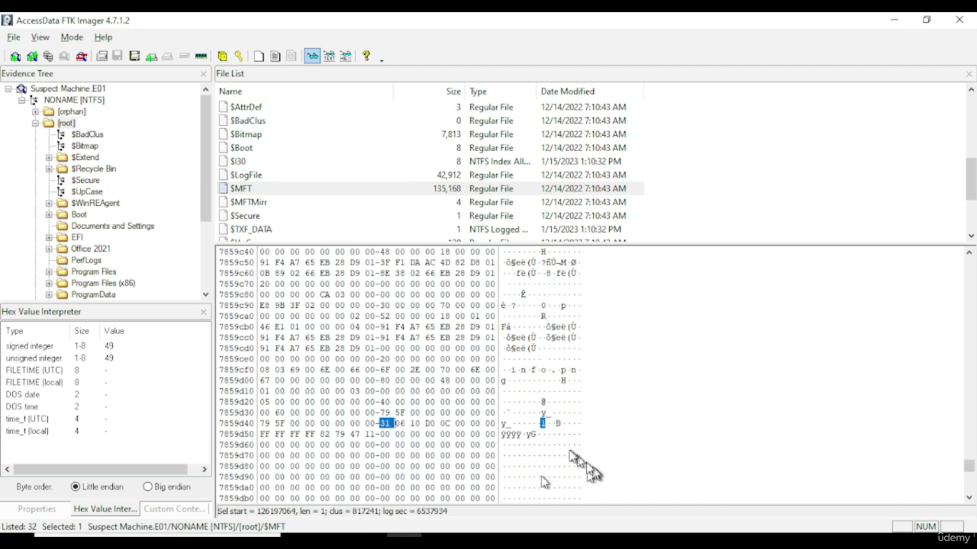
# Select the byte 06 directly after 31 in row 7859d40 and read its integer value as the cluster count.
pyautogui.click(395, 424)
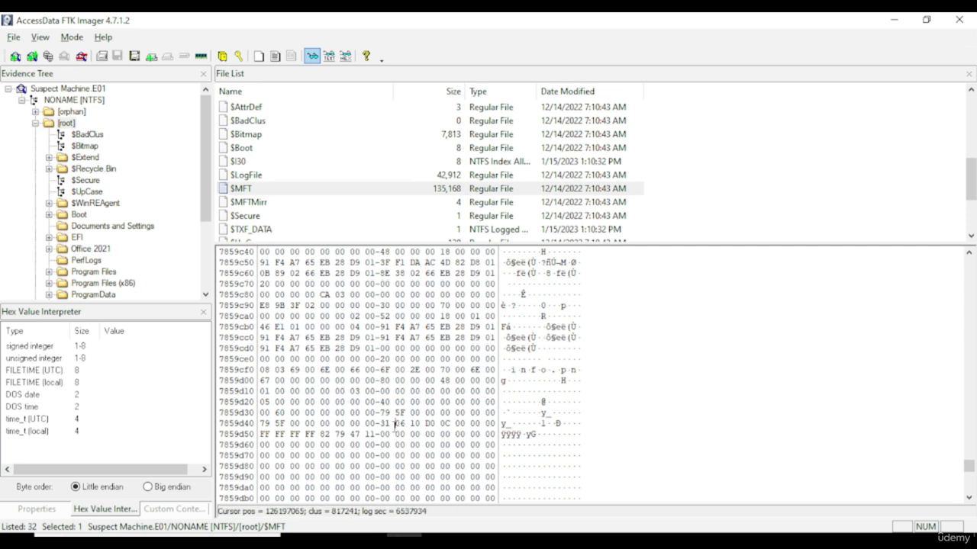
pyautogui.click(402, 424)
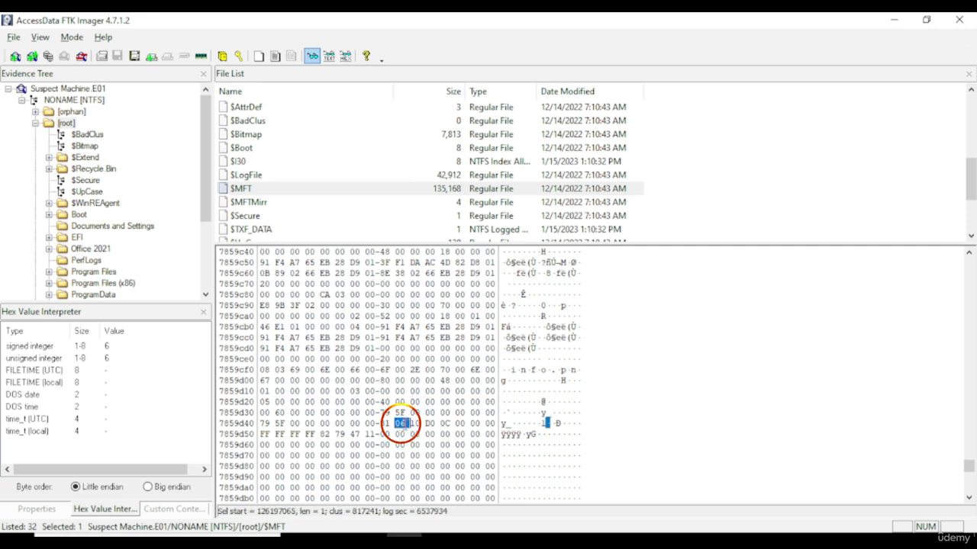
pyautogui.moveTo(409, 424); pyautogui.dragTo(395, 424)
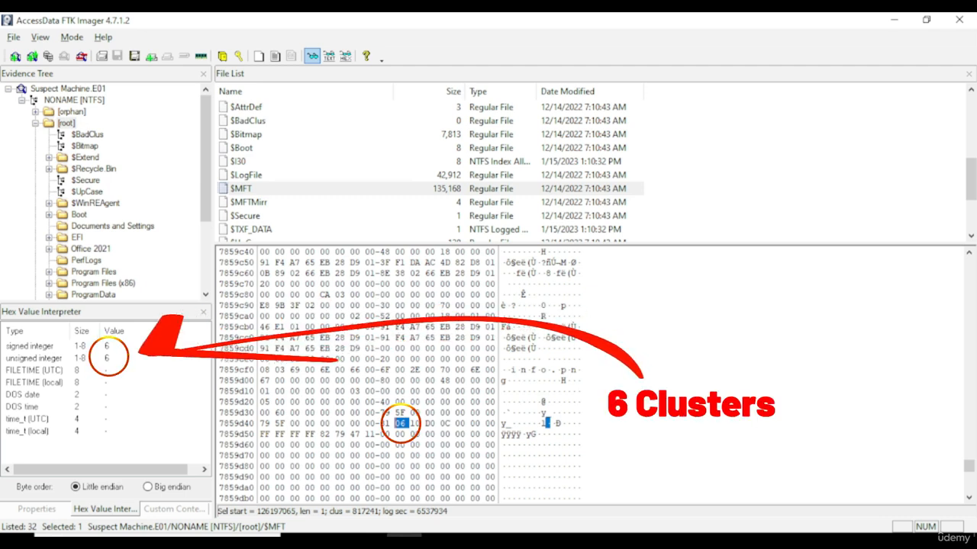
pyautogui.click(145, 349)
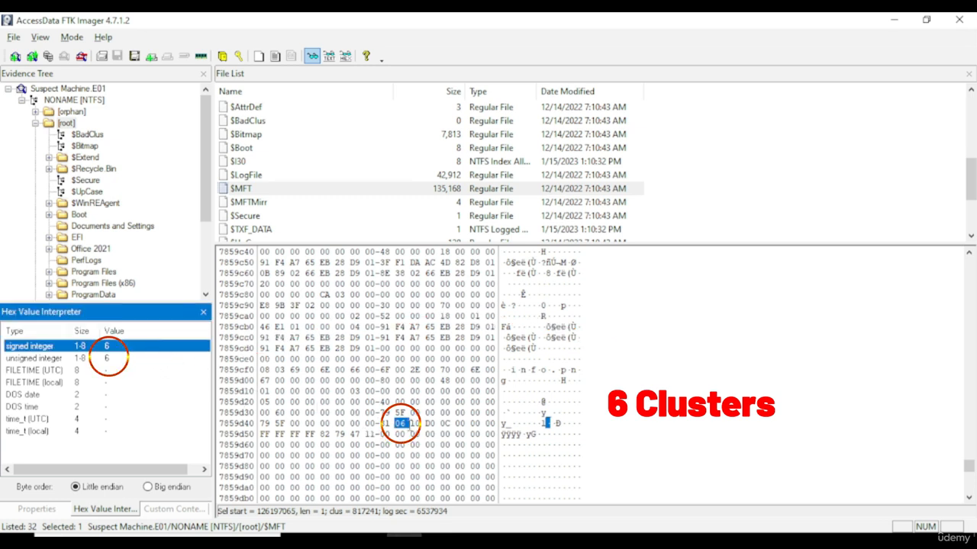
# Select the three bytes 10 D0 0C following 06 and read their interpreted integer value.
pyautogui.click(416, 423)
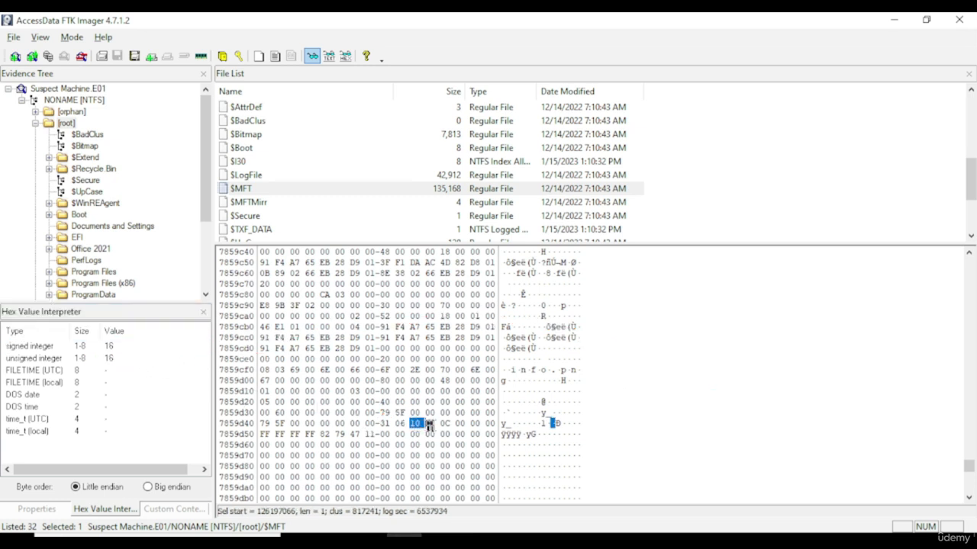
pyautogui.moveTo(429, 425); pyautogui.dragTo(457, 429)
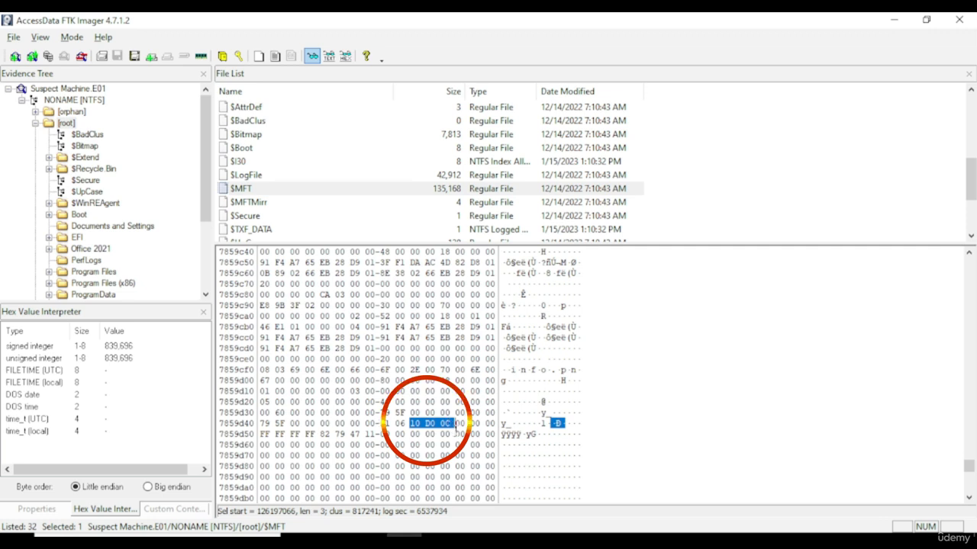
pyautogui.click(139, 352)
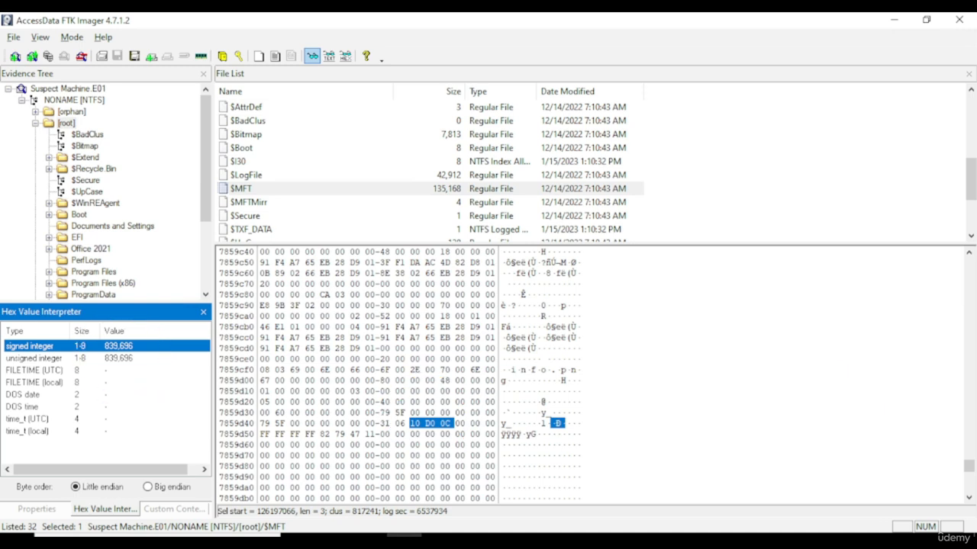
# Open Notepad, narrow its window, and place it beside the un-maximized FTK Imager window.
pyautogui.press('super')
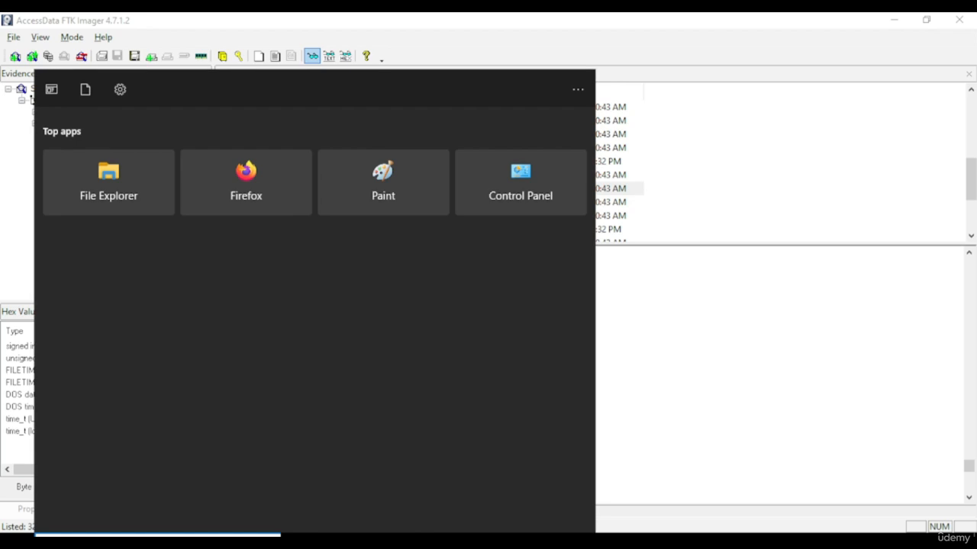
pyautogui.write('notepad')
pyautogui.press('Return')
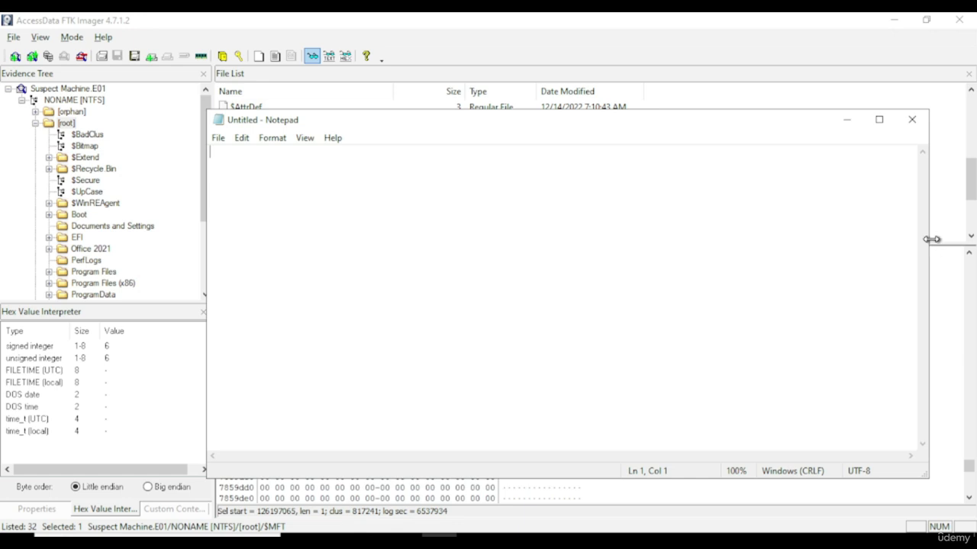
pyautogui.moveTo(933, 239); pyautogui.dragTo(419, 191)
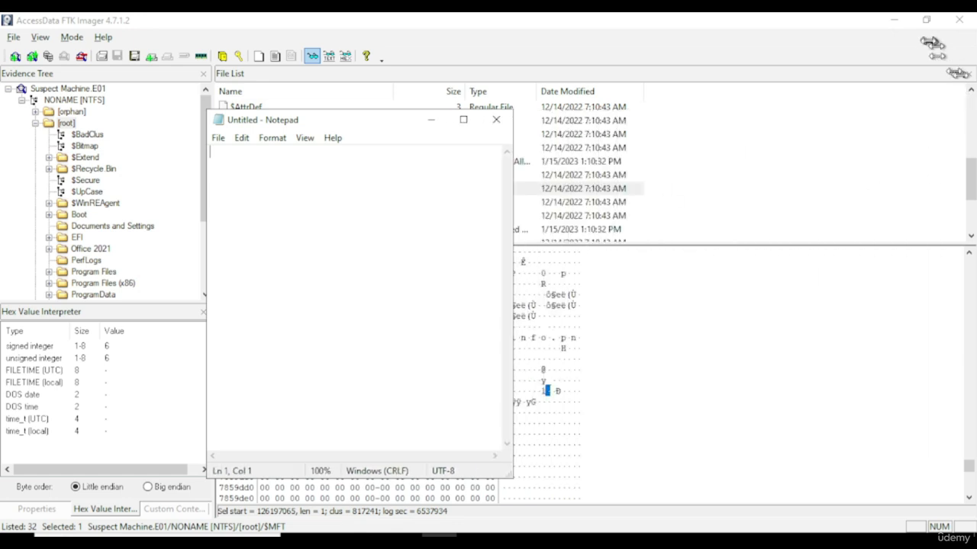
pyautogui.click(927, 22)
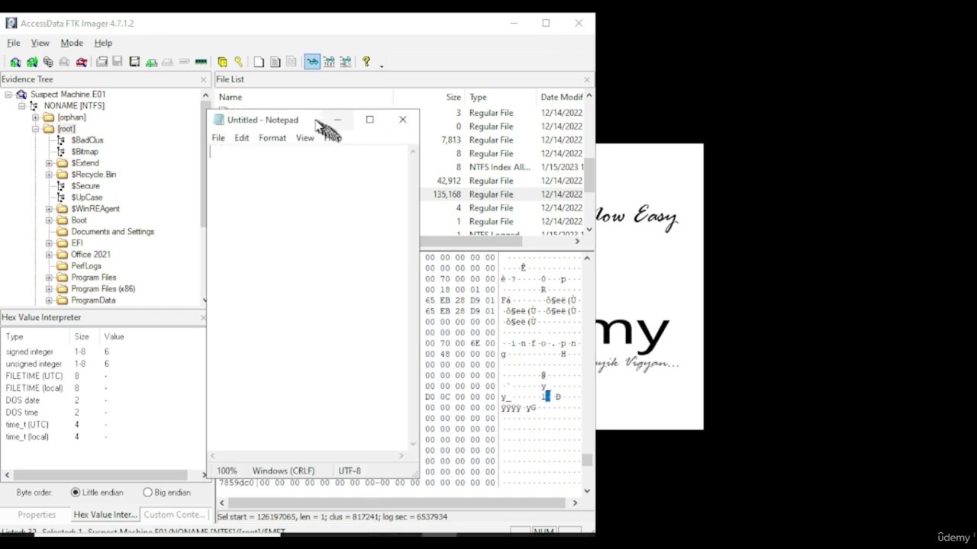
pyautogui.moveTo(318, 119); pyautogui.dragTo(741, 105)
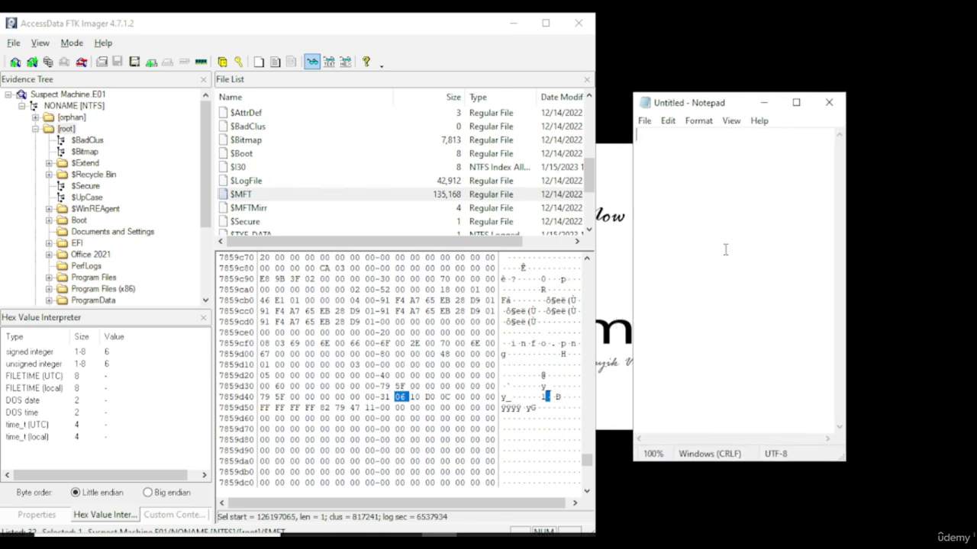
# Enlarge the Notepad text to 170%, write the note "Decimal = 06 Clusters", and widen the window to fit the line.
pyautogui.scroll(1, 726, 249)
pyautogui.scroll(3, 726, 249)
pyautogui.write('Deci')
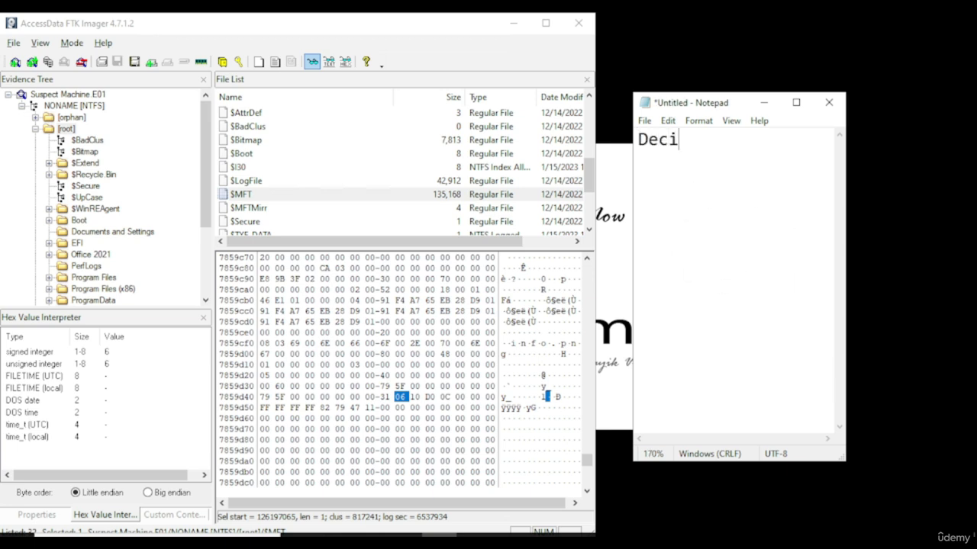
pyautogui.write('mal = 06')
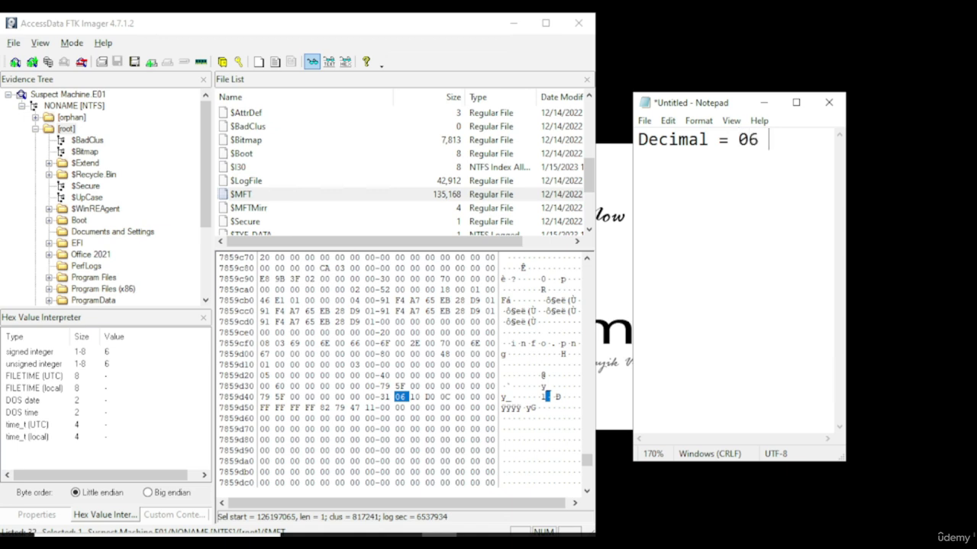
pyautogui.write(' Cluste')
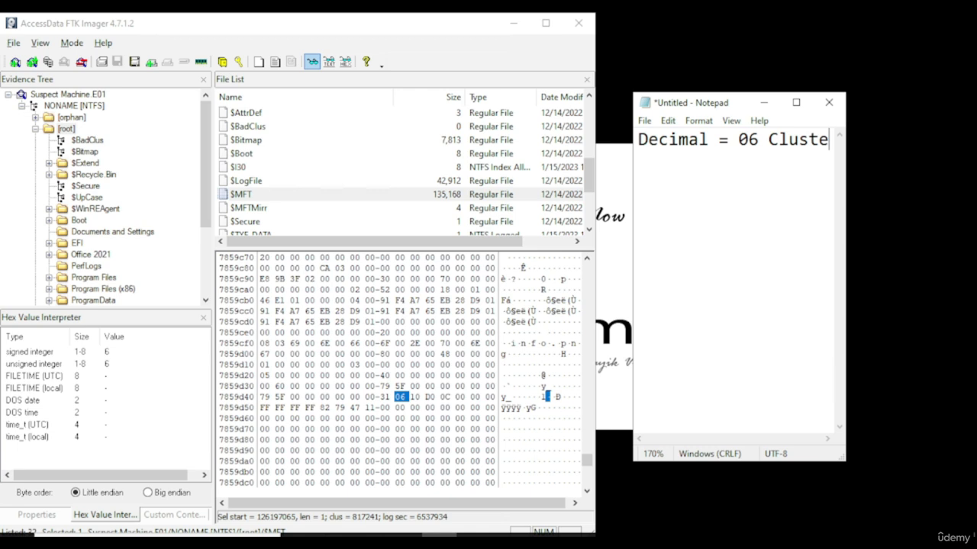
pyautogui.write('rs')
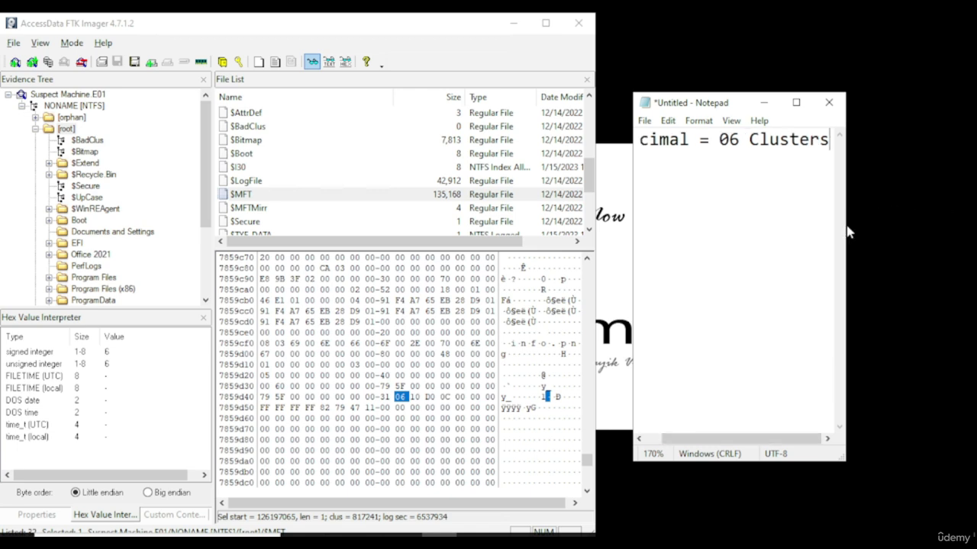
pyautogui.moveTo(849, 223); pyautogui.dragTo(958, 220)
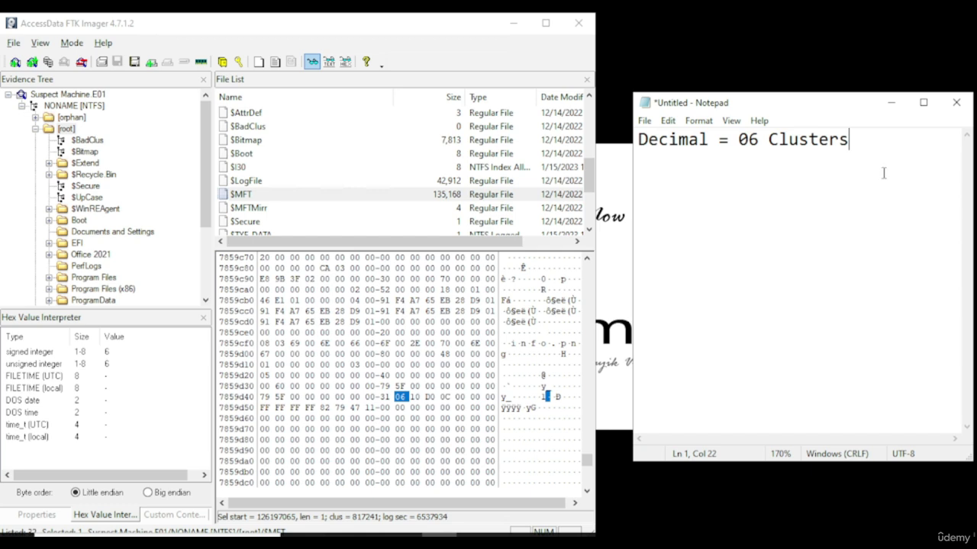
# Reselect the bytes 10 D0 0C in row 7859d40 and begin a second Notepad line with "10 D0 0C =".
pyautogui.click(443, 397)
pyautogui.moveTo(413, 404); pyautogui.dragTo(413, 402)
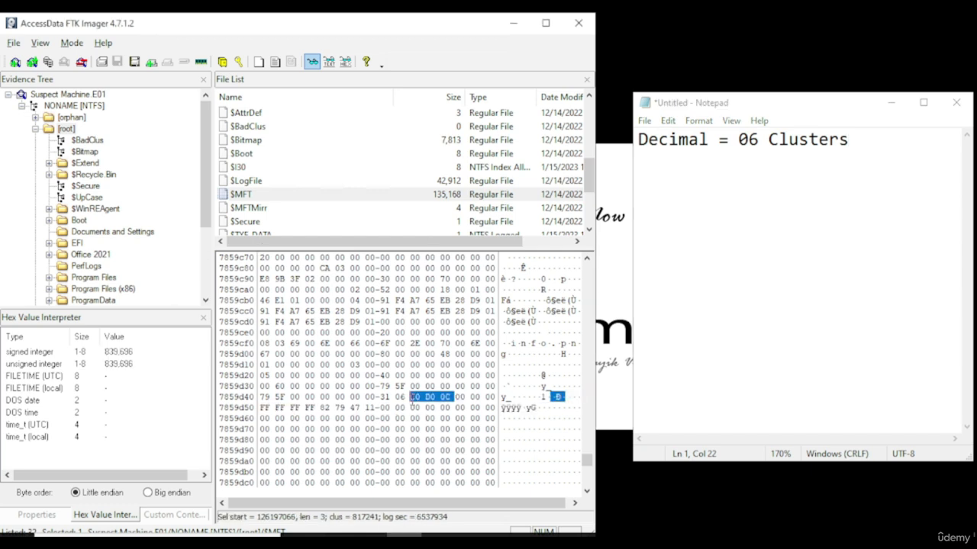
pyautogui.press('Left')
pyautogui.press('Left')
pyautogui.press('Left')
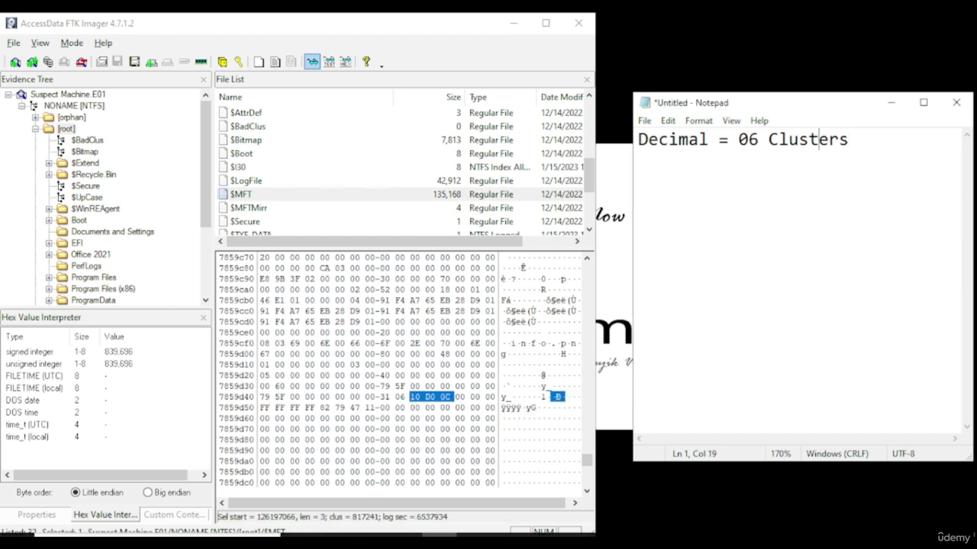
pyautogui.click(890, 202)
pyautogui.press('Return')
pyautogui.write('10 D0')
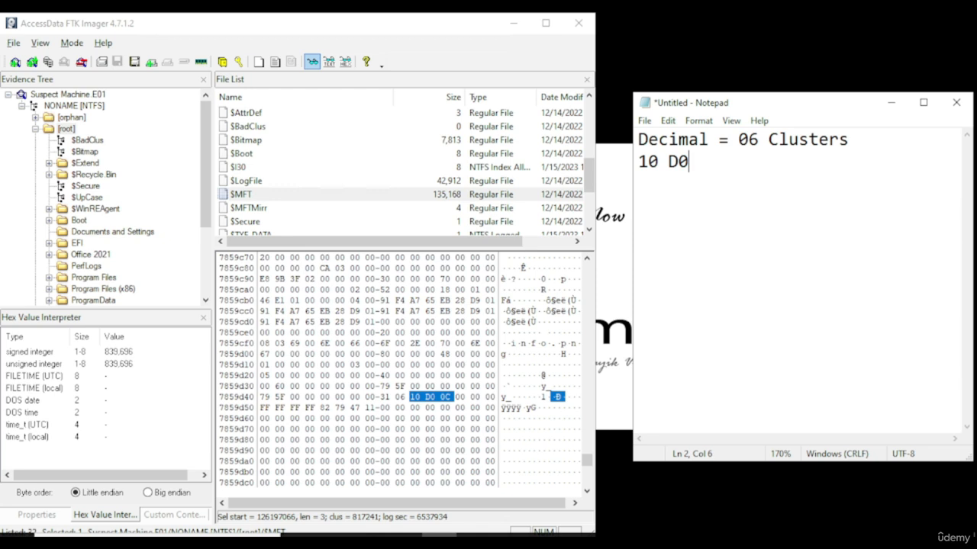
pyautogui.write(' 0C =')
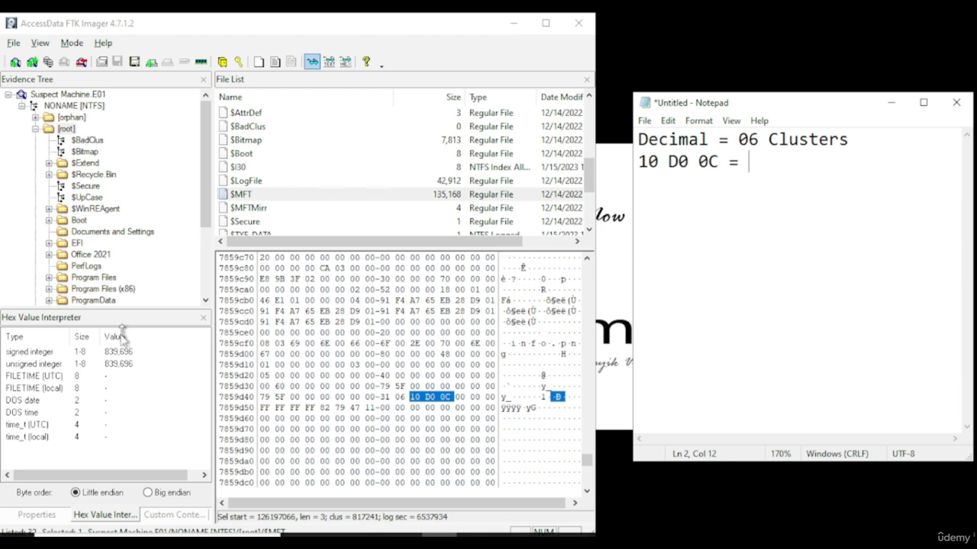
# Read the interpreted signed integer and complete the Notepad line with "839,696 decimals".
pyautogui.click(130, 354)
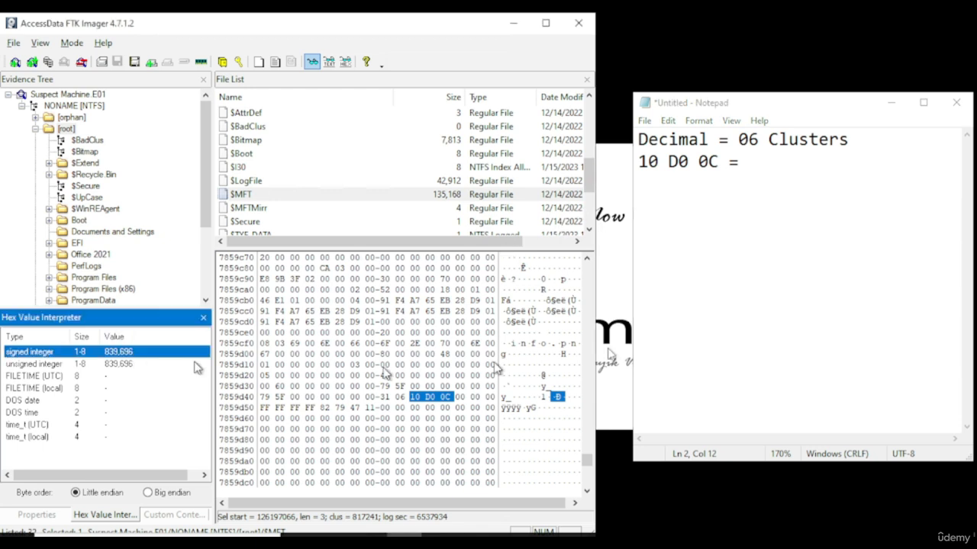
pyautogui.click(805, 217)
pyautogui.write('839,')
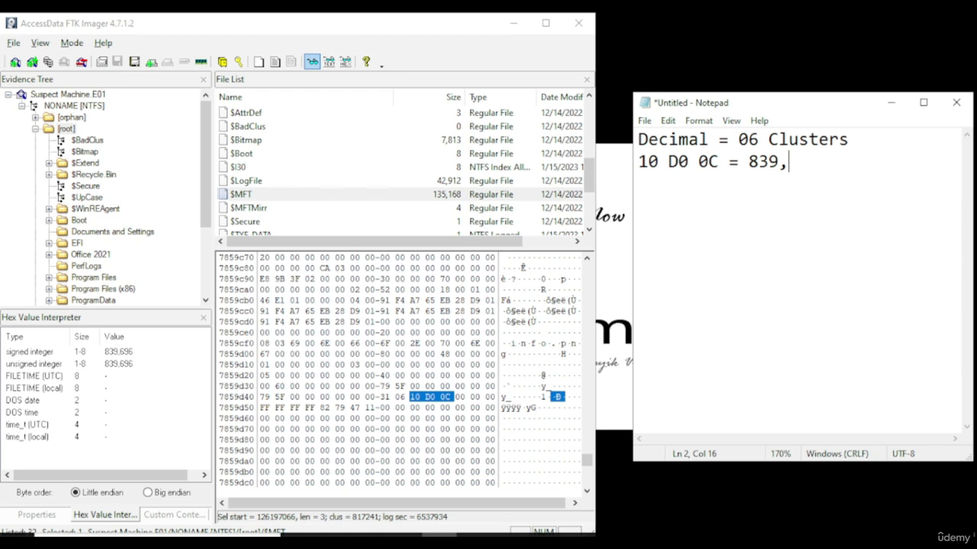
pyautogui.write('696 dec')
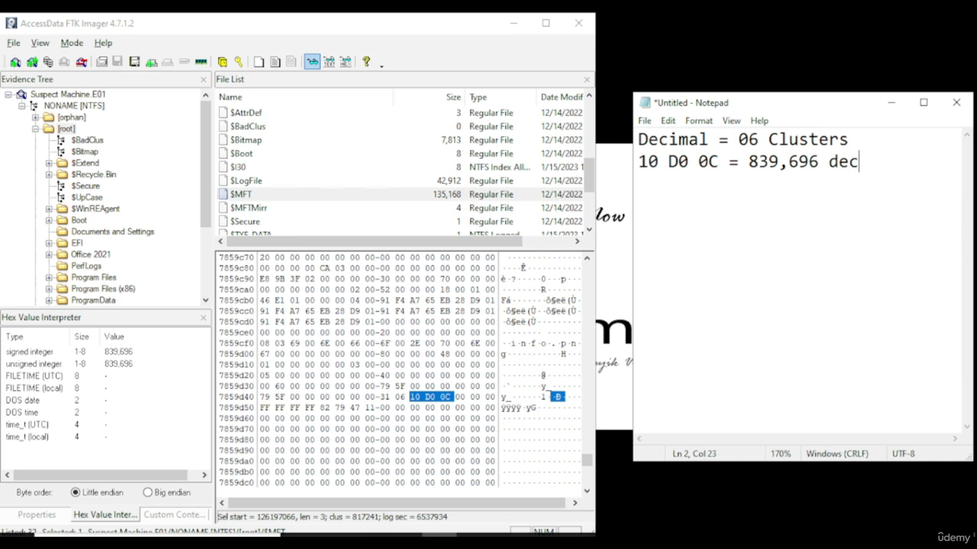
pyautogui.write('imals ')
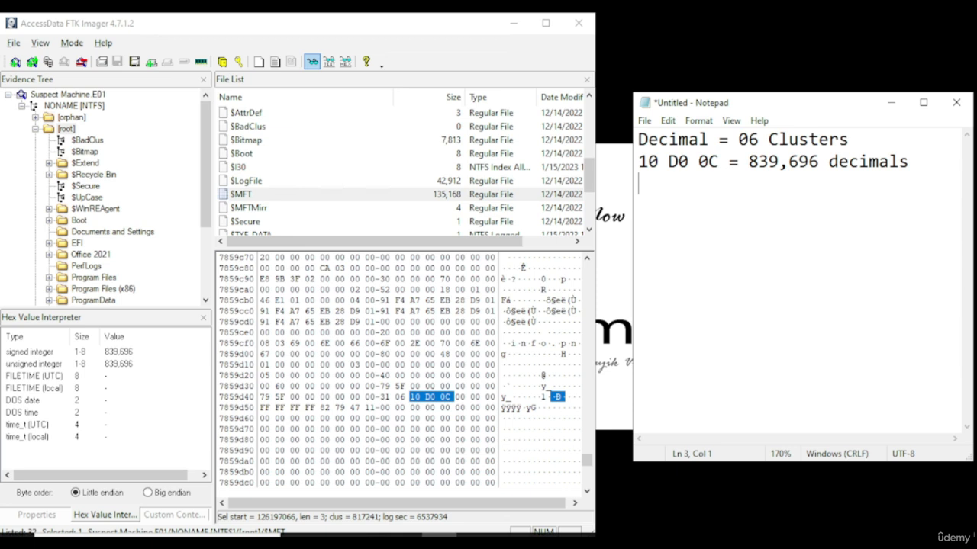
# Add the line "(No. of clusters)" below the decimal value and insert a blank line after the first note.
pyautogui.write('(No.o')
pyautogui.press('BackSpace')
pyautogui.write('of clust')
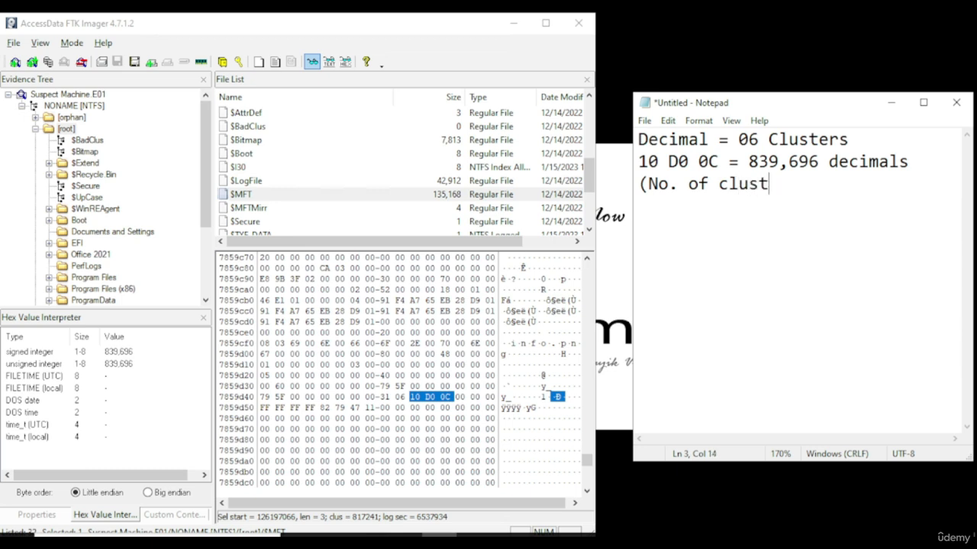
pyautogui.write('ers)')
pyautogui.press('Return')
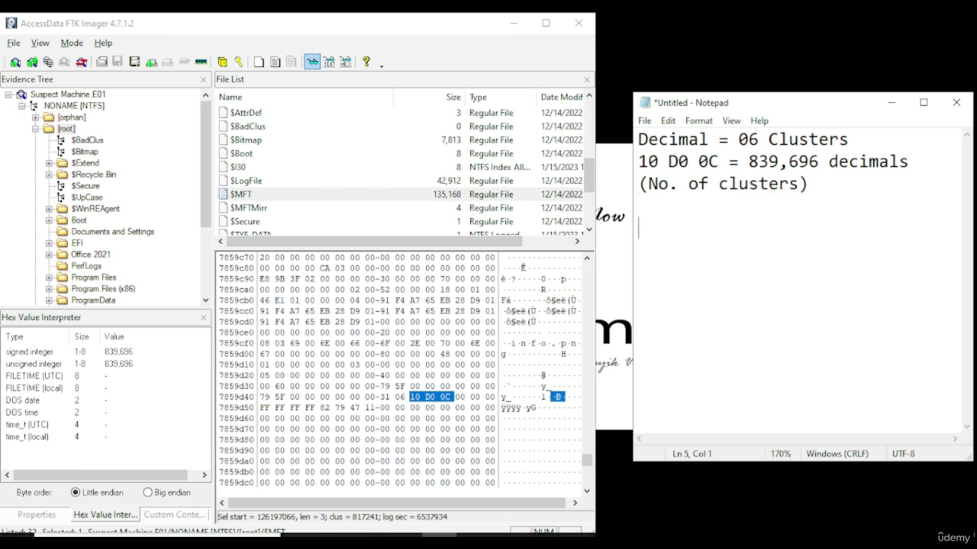
pyautogui.click(860, 144)
pyautogui.write('\\')
pyautogui.press('BackSpace')
pyautogui.press('Return')
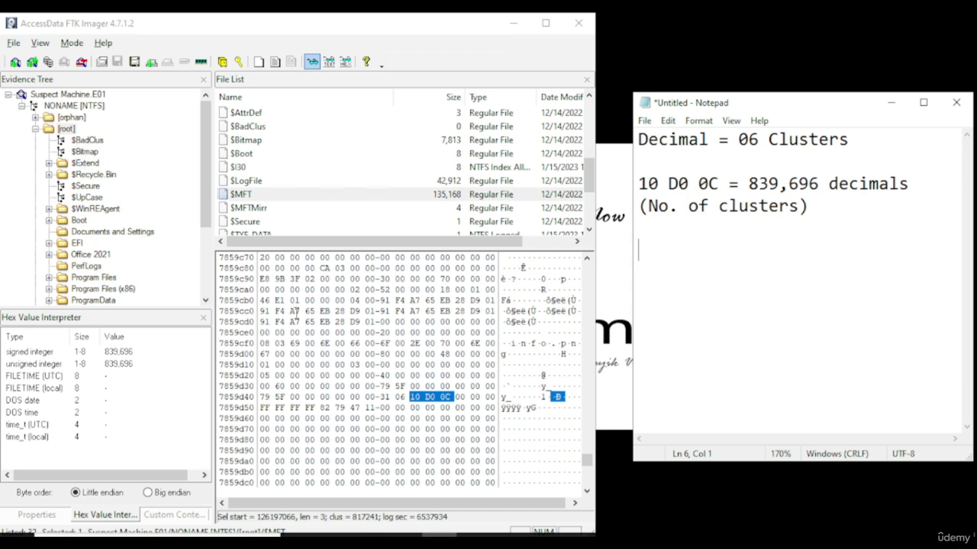
# Show the properties of the NONAME [NTFS] volume in FTK Imager and read its cluster size.
pyautogui.click(153, 354)
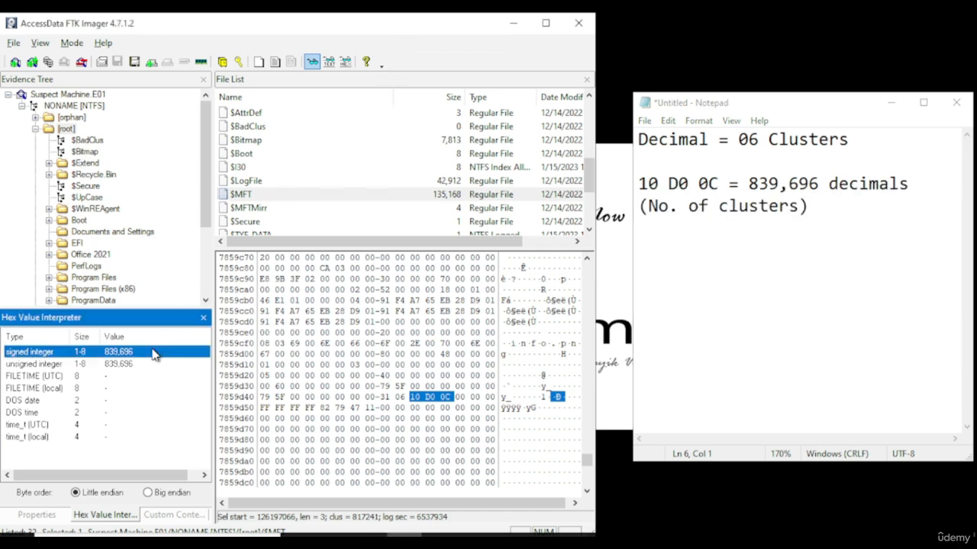
pyautogui.click(67, 130)
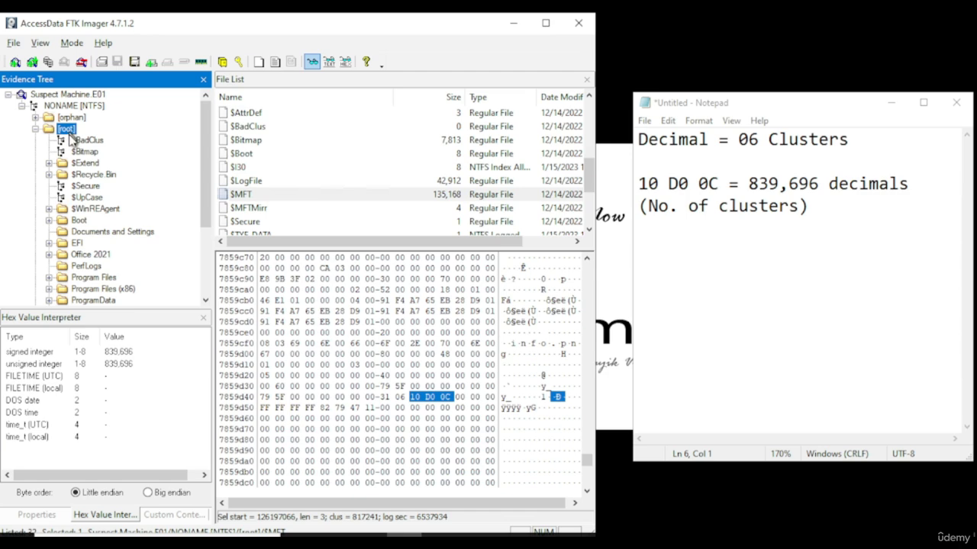
pyautogui.click(36, 516)
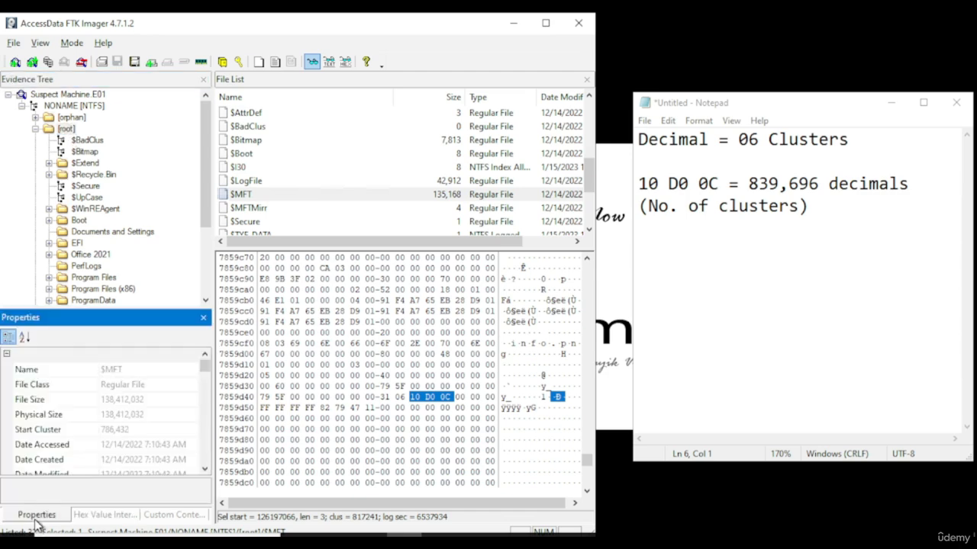
pyautogui.click(74, 106)
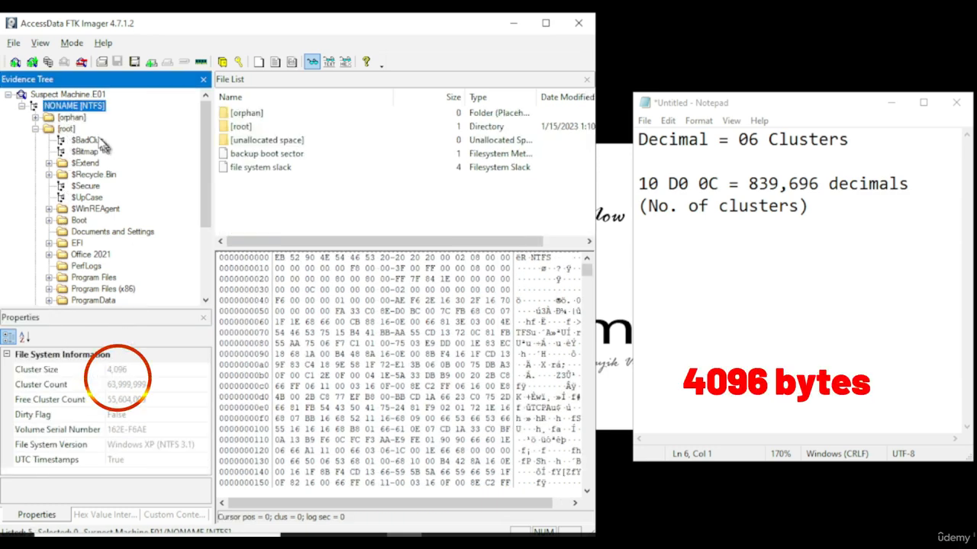
pyautogui.click(118, 369)
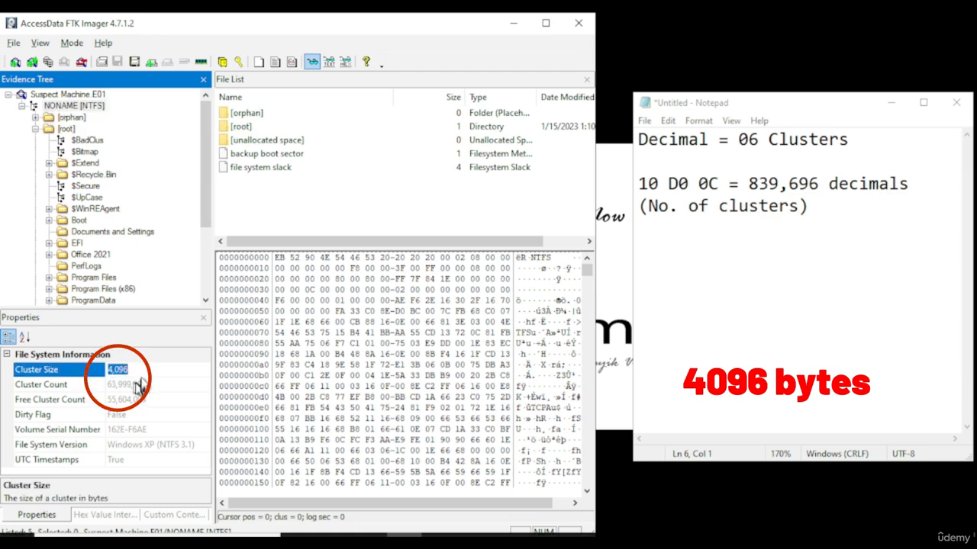
# Write "Cluster Size = 4,096 bytes" in Notepad, checking it against the volume's cluster size property.
pyautogui.click(719, 290)
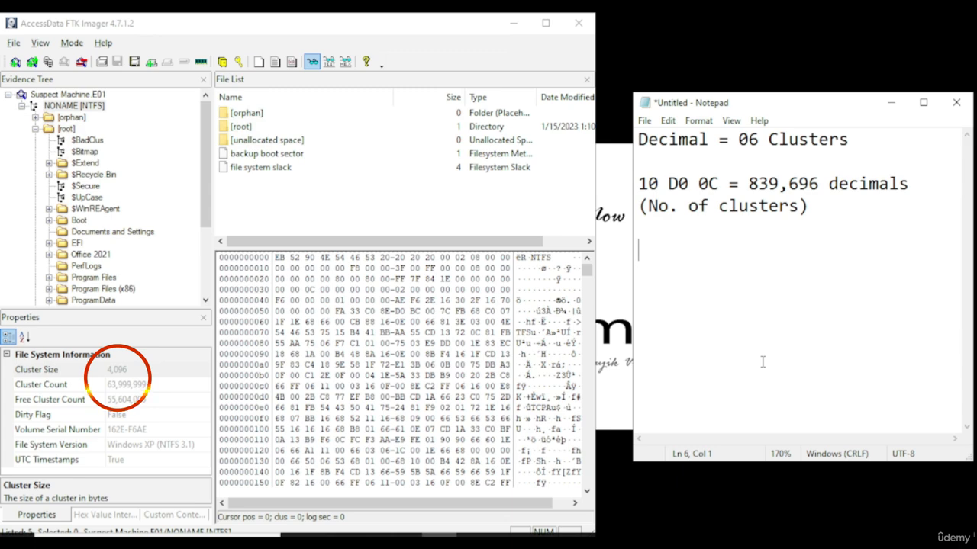
pyautogui.write('Clust')
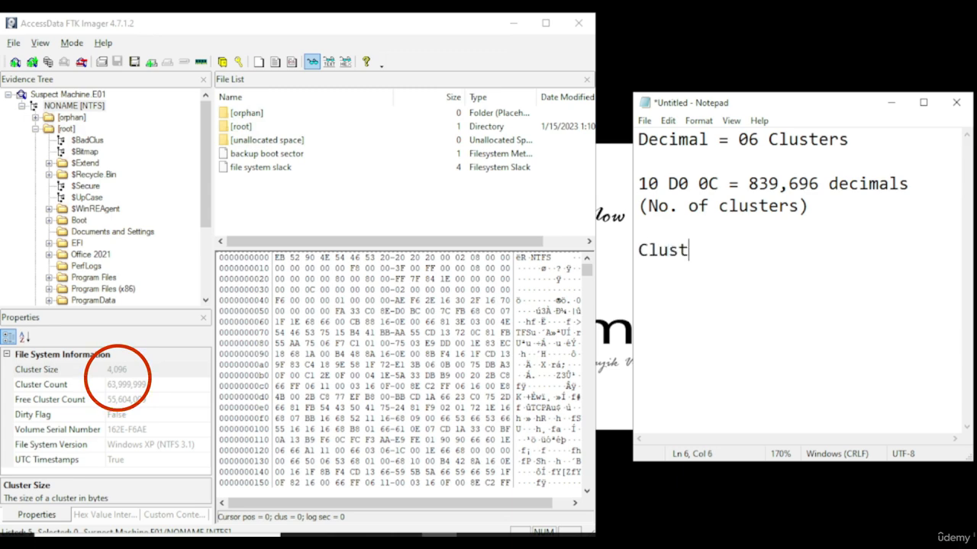
pyautogui.write('er Size')
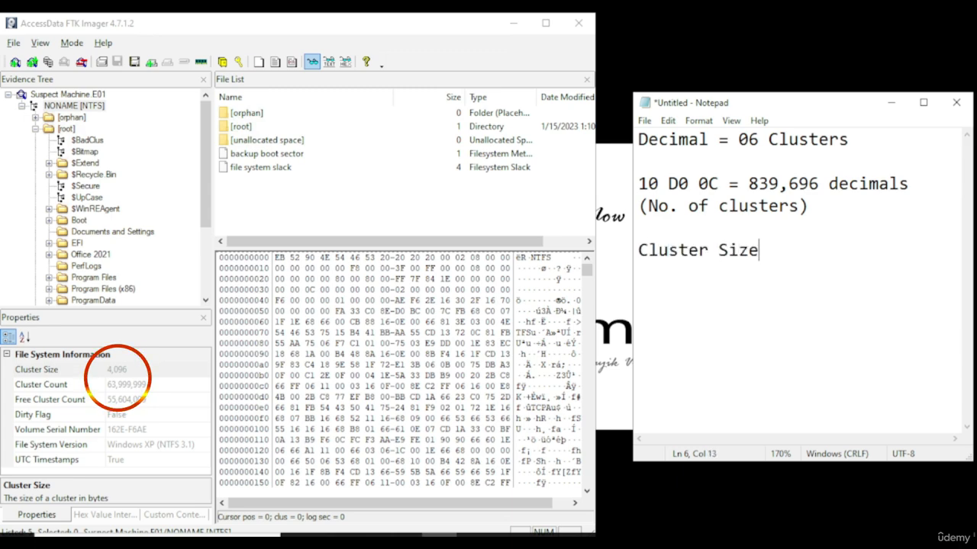
pyautogui.write(' =')
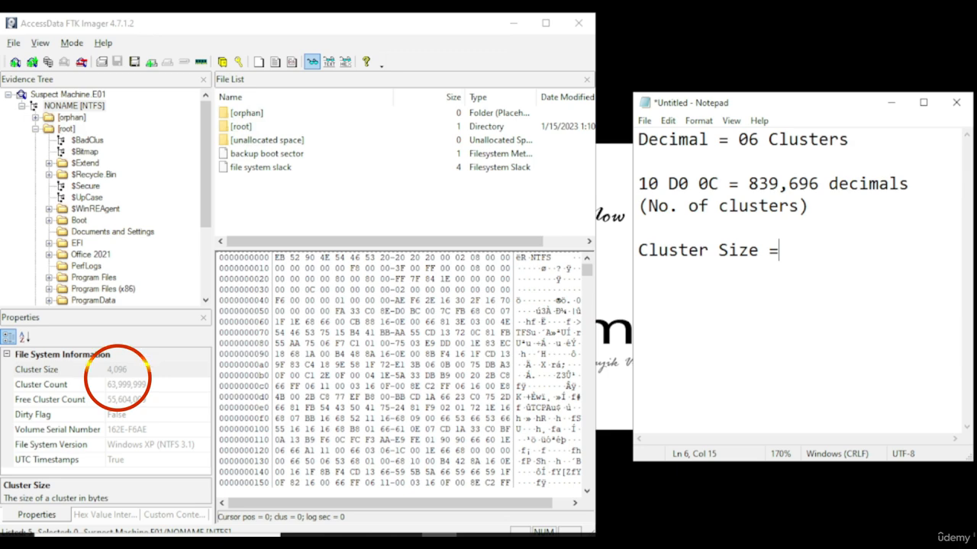
pyautogui.write(' 4,096')
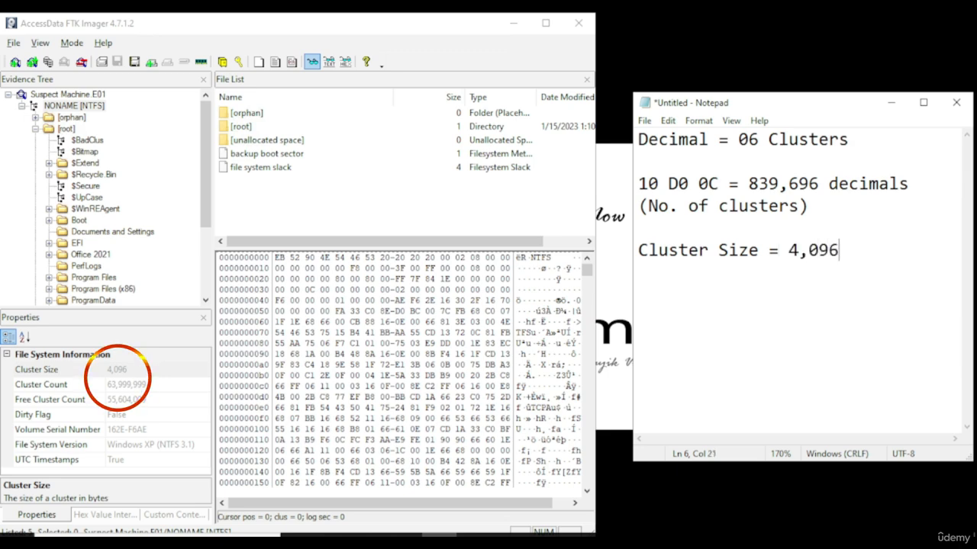
pyautogui.click(128, 370)
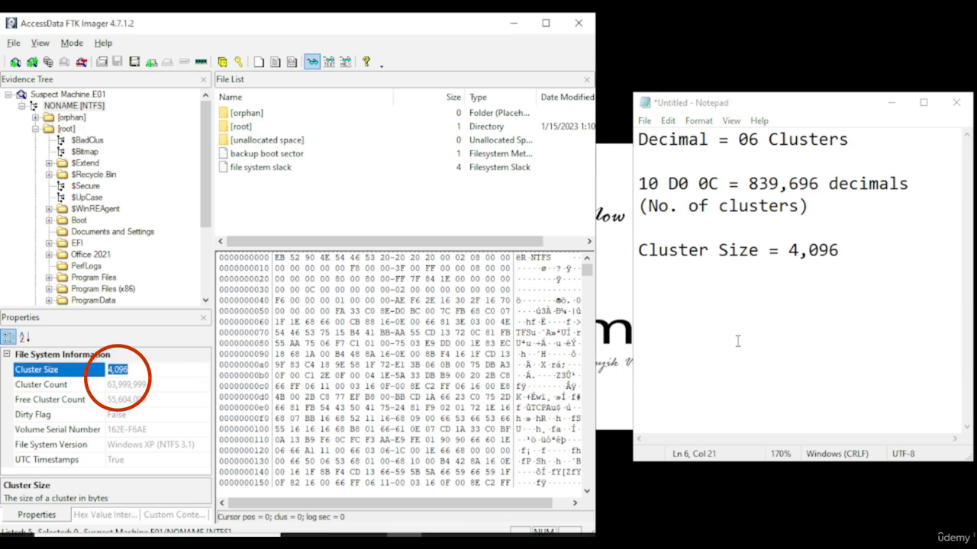
pyautogui.click(892, 255)
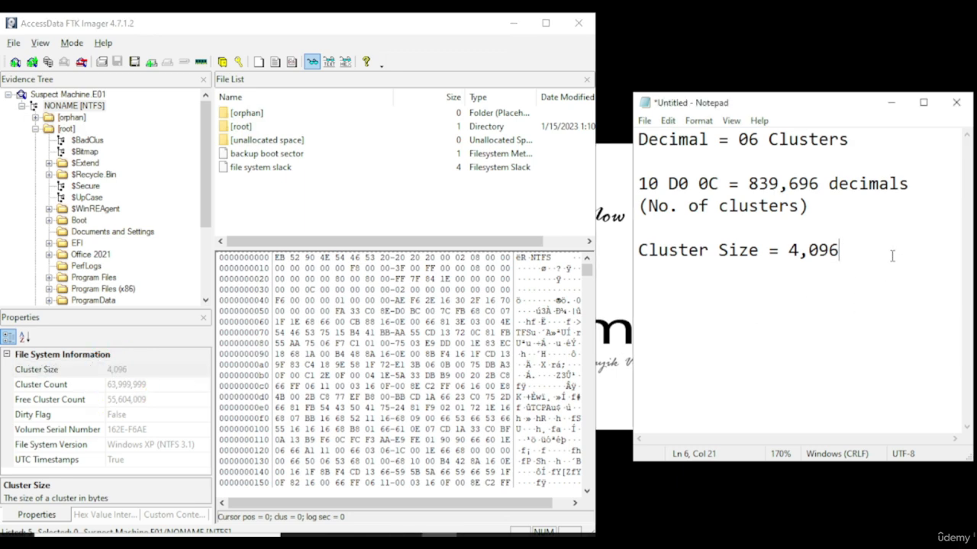
pyautogui.write('bytes')
pyautogui.click(150, 374)
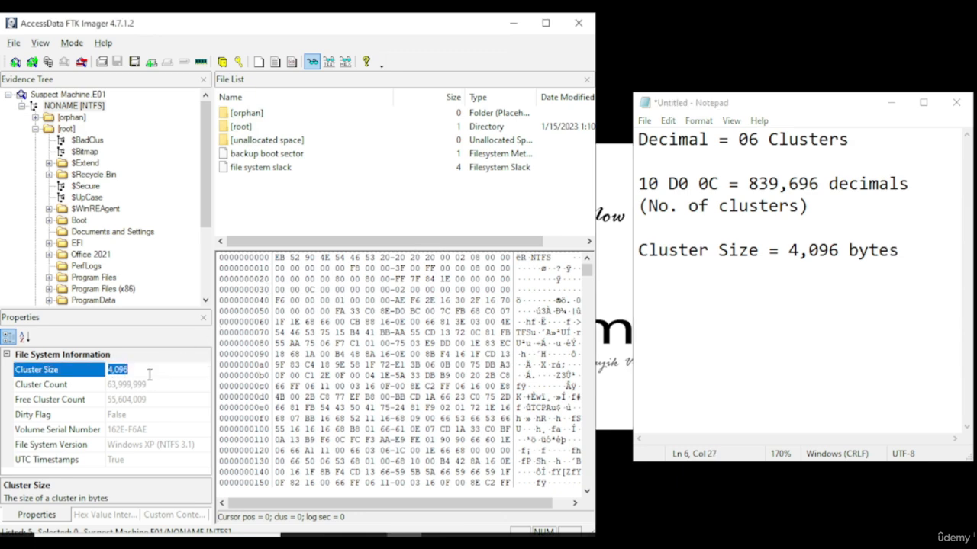
# Add the formula "Cluster X Cluster Size" to the Notepad notes, with "6x4,096=" on the line below.
pyautogui.hotkey('alt', 'Tab')
pyautogui.press('Return')
pyautogui.press('Return')
pyautogui.write('Cluster')
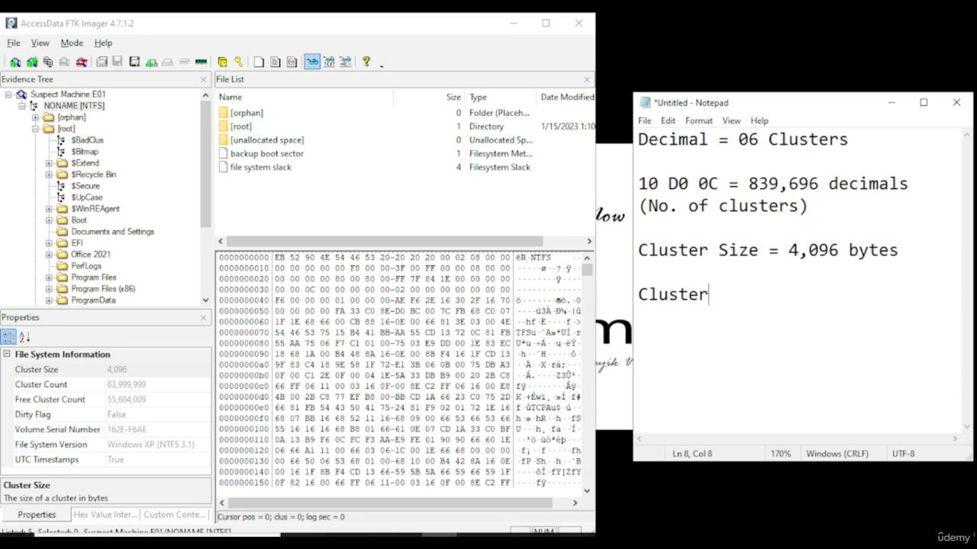
pyautogui.write(' X Cluster')
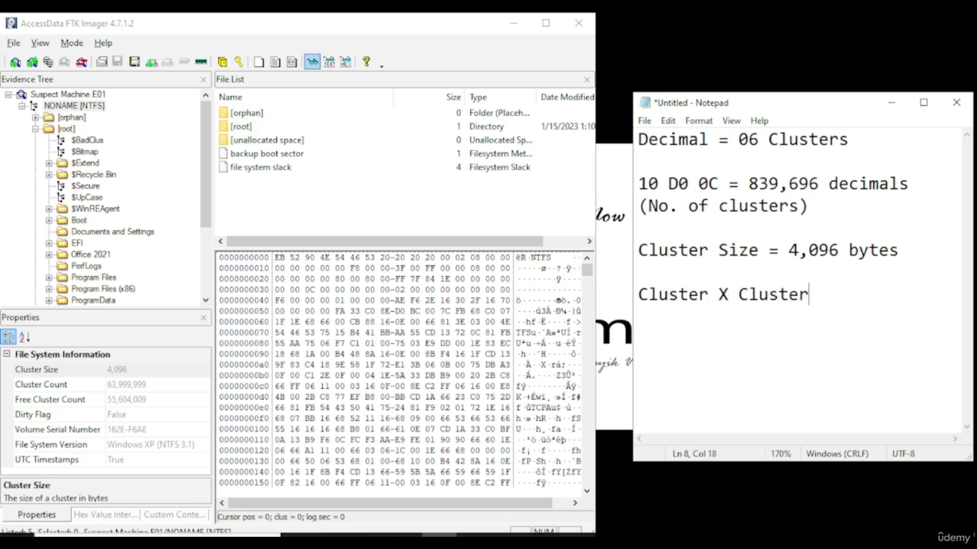
pyautogui.write(' Size')
pyautogui.press('Return')
pyautogui.write('0')
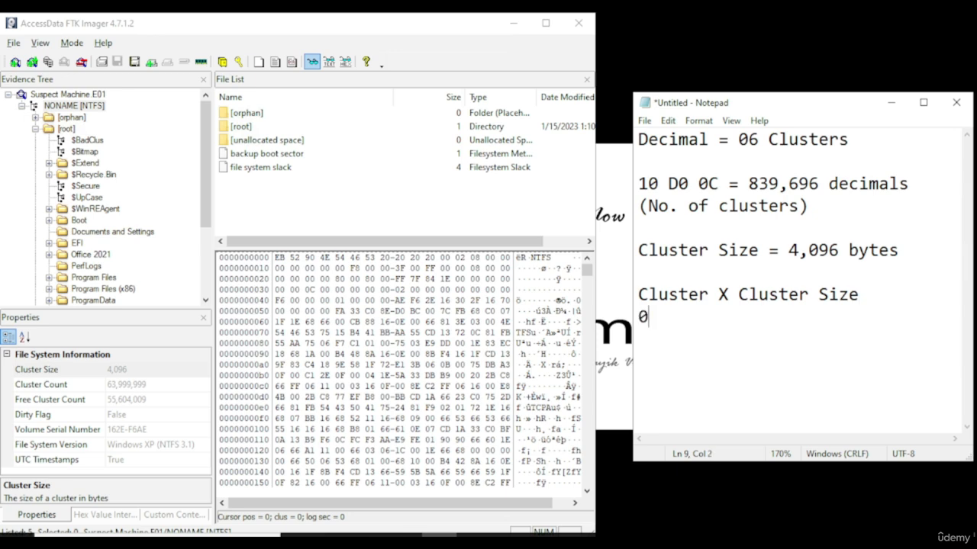
pyautogui.press('BackSpace')
pyautogui.write('6x4,096')
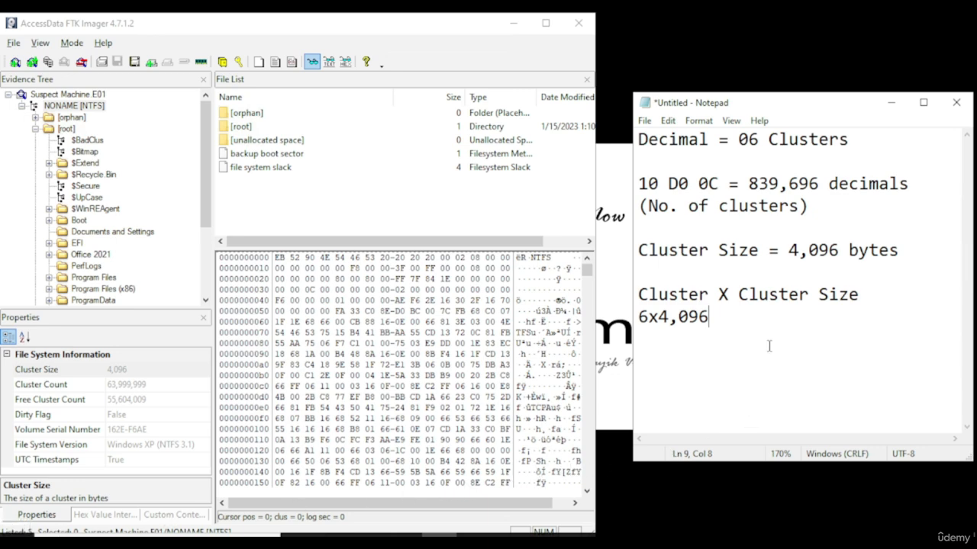
pyautogui.write('=')
# Open Calculator and multiply 6 by 4096.
pyautogui.press('super')
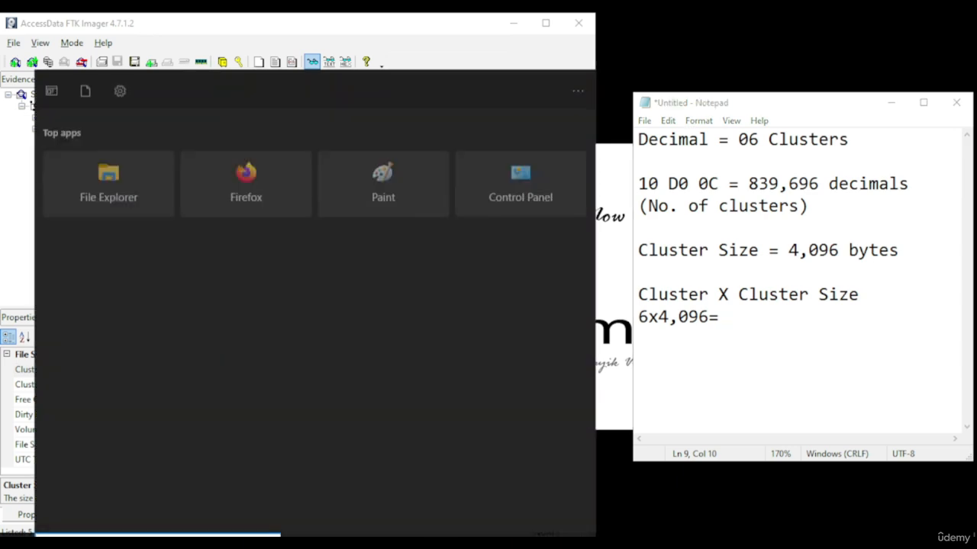
pyautogui.write('cal')
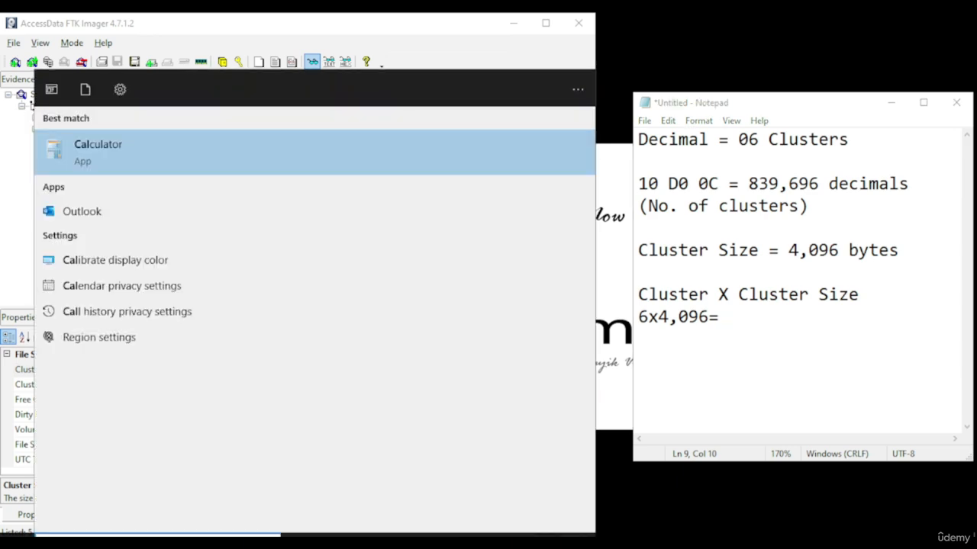
pyautogui.press('Return')
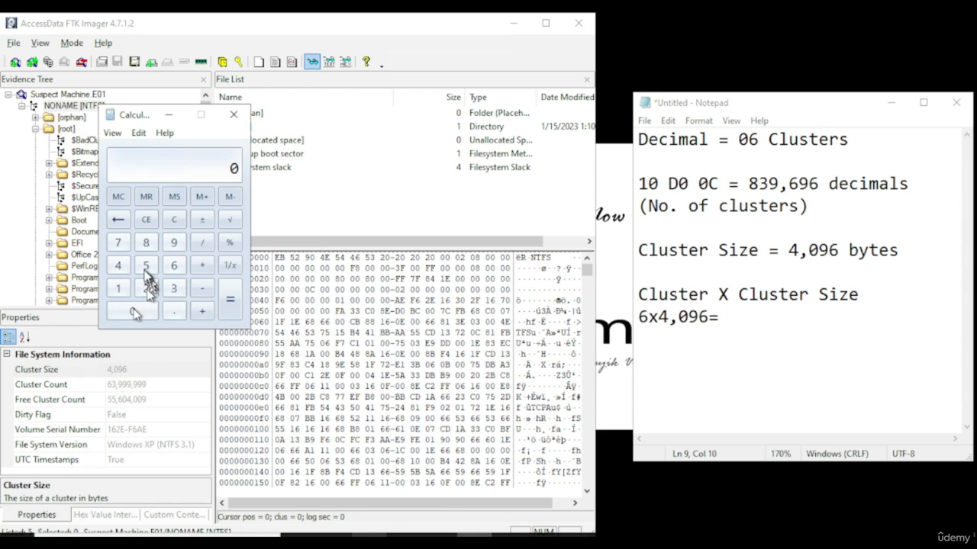
pyautogui.click(174, 266)
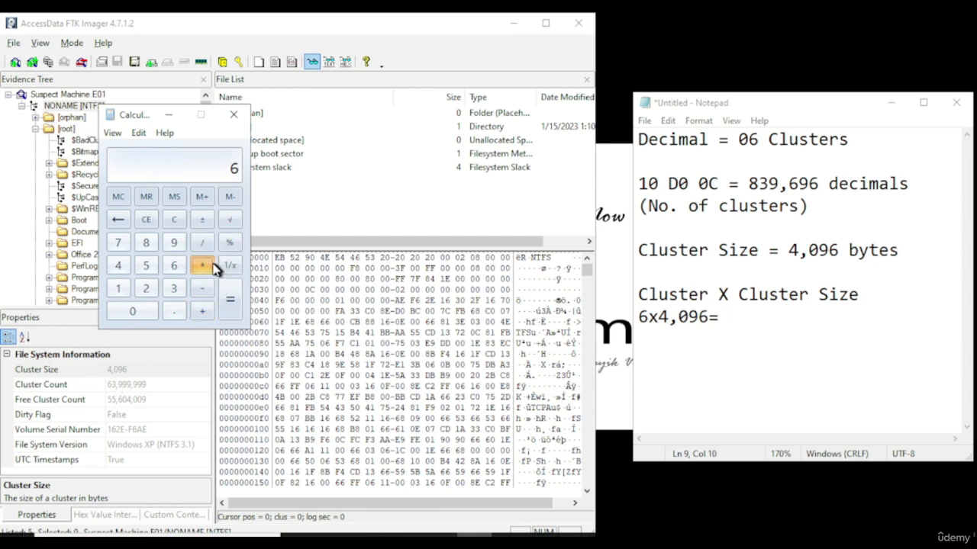
pyautogui.click(212, 265)
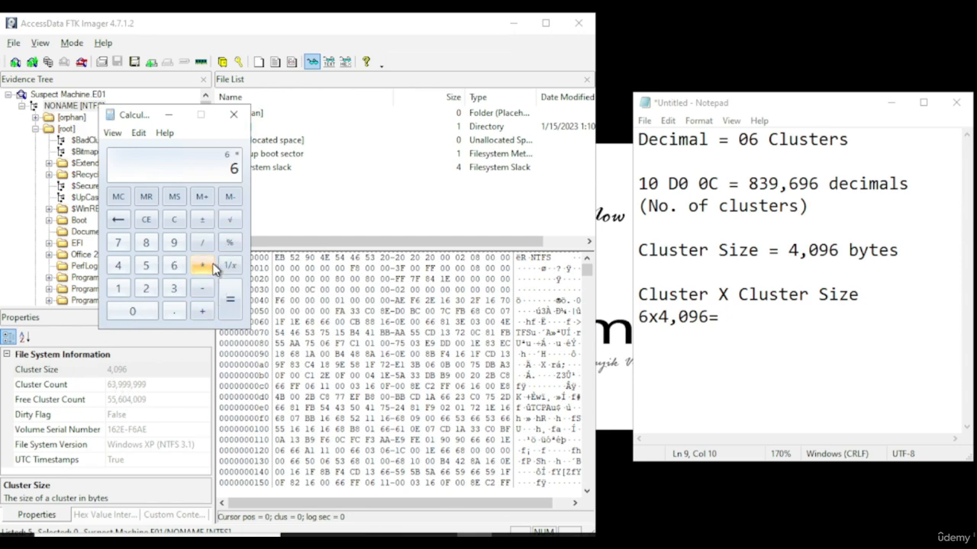
pyautogui.click(118, 265)
pyautogui.click(136, 309)
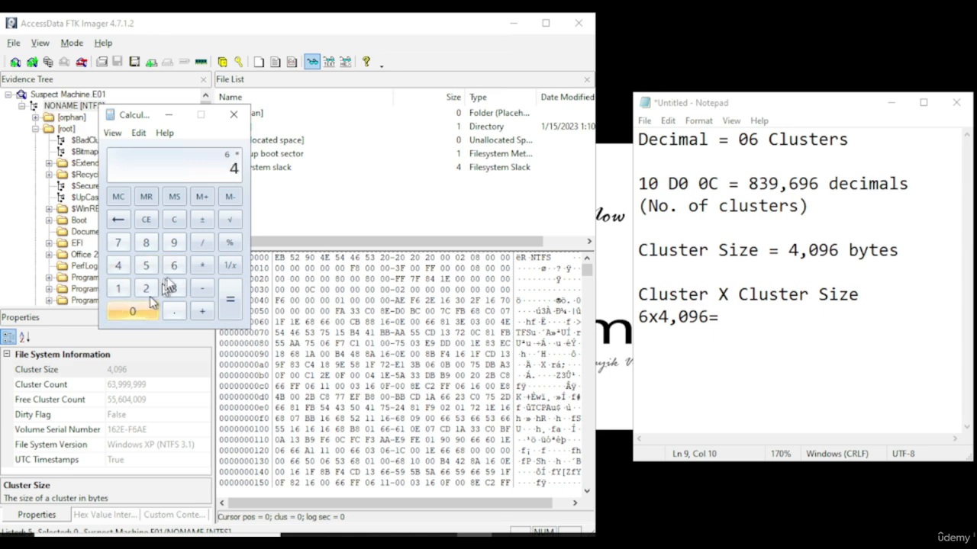
pyautogui.click(174, 244)
pyautogui.click(174, 265)
pyautogui.click(229, 307)
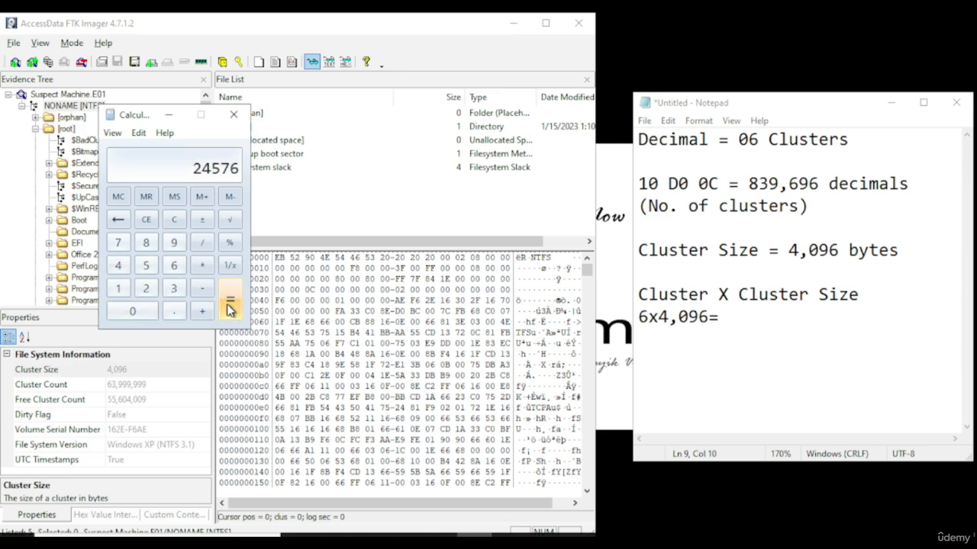
# Enter the product 24,576 after "6x4,096=" in the Notepad notes and start a new line below it.
pyautogui.click(766, 338)
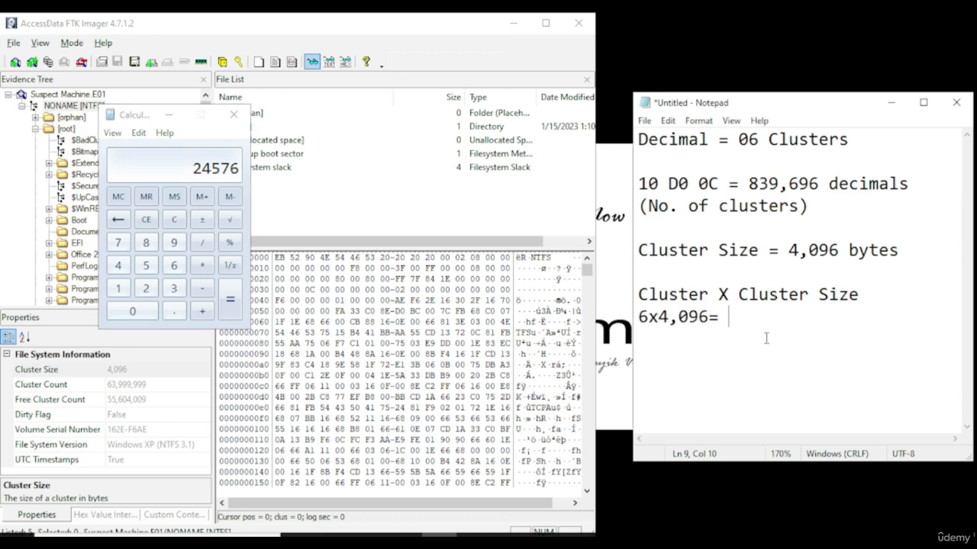
pyautogui.write('24,576')
pyautogui.press('Return')
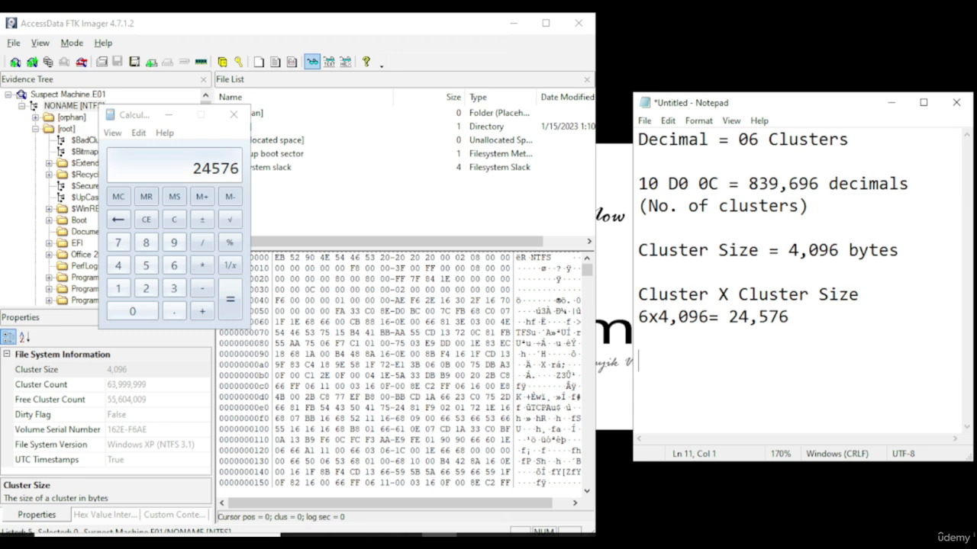
# Add the line "Starting Cluster = 839,696" to the notes, copying the number from the 10 D0 0C line.
pyautogui.write('Sa')
pyautogui.press('BackSpace')
pyautogui.write('tarting')
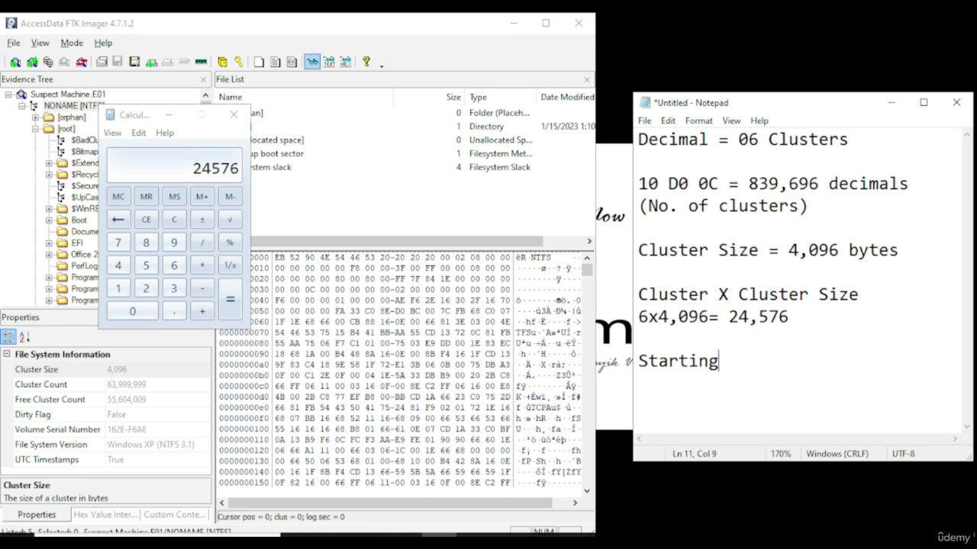
pyautogui.write(' Cluster')
pyautogui.moveTo(818, 183); pyautogui.dragTo(749, 184)
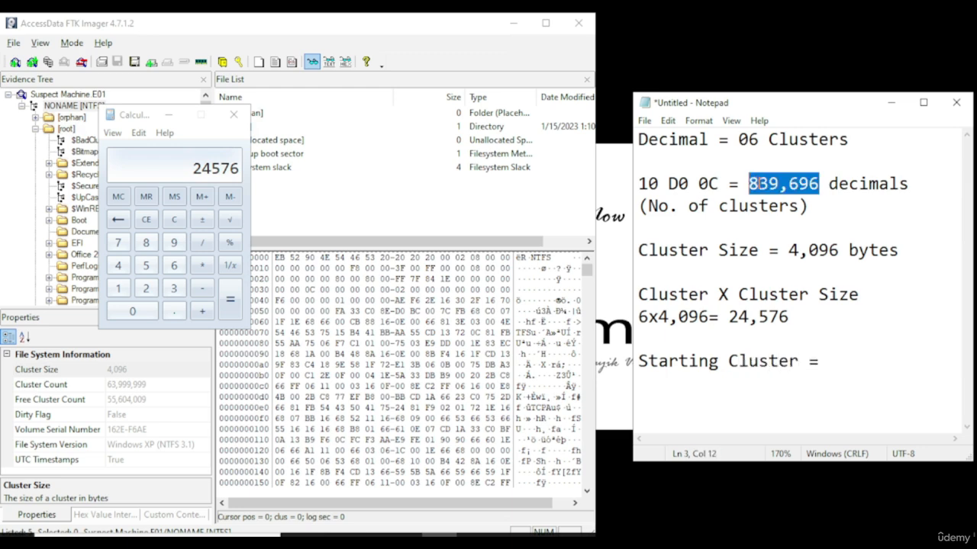
pyautogui.rightClick(757, 184)
pyautogui.click(802, 231)
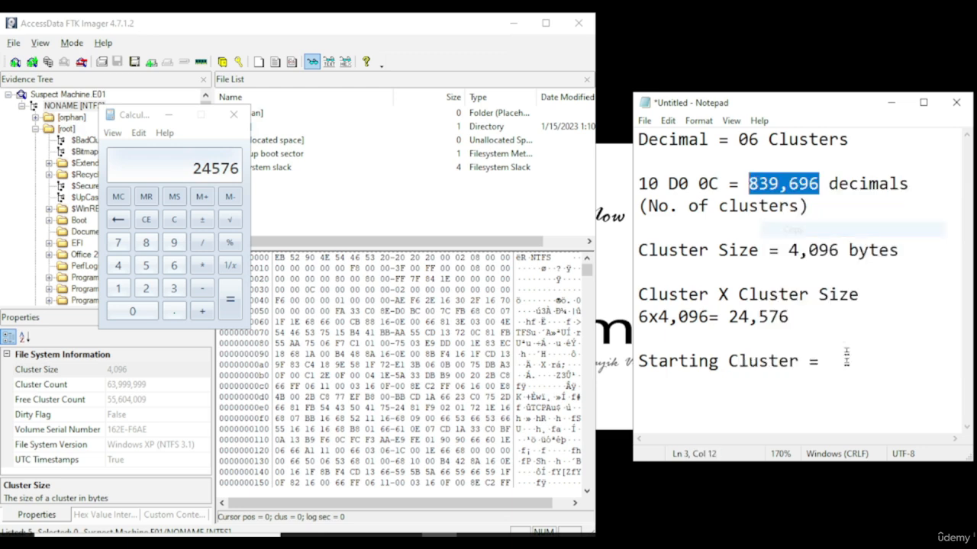
pyautogui.rightClick(844, 362)
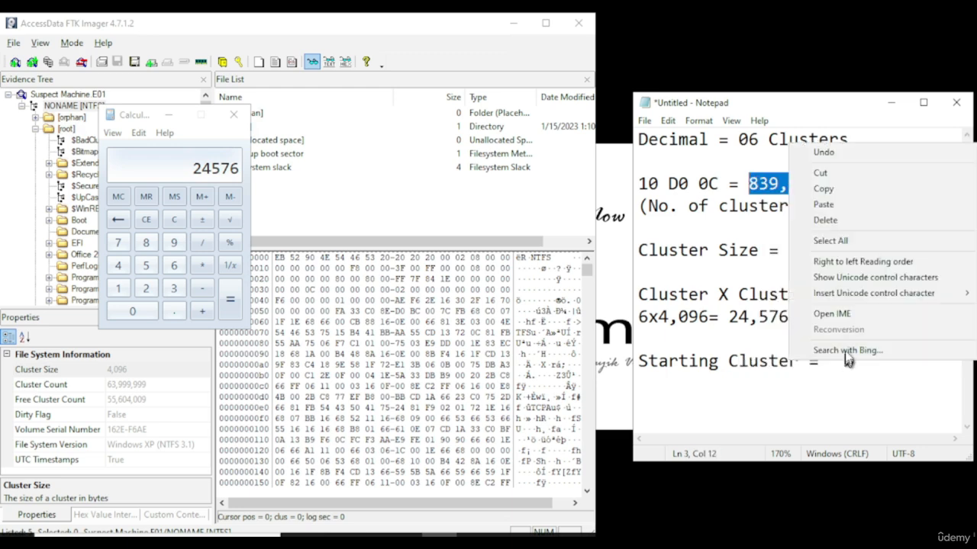
pyautogui.click(817, 206)
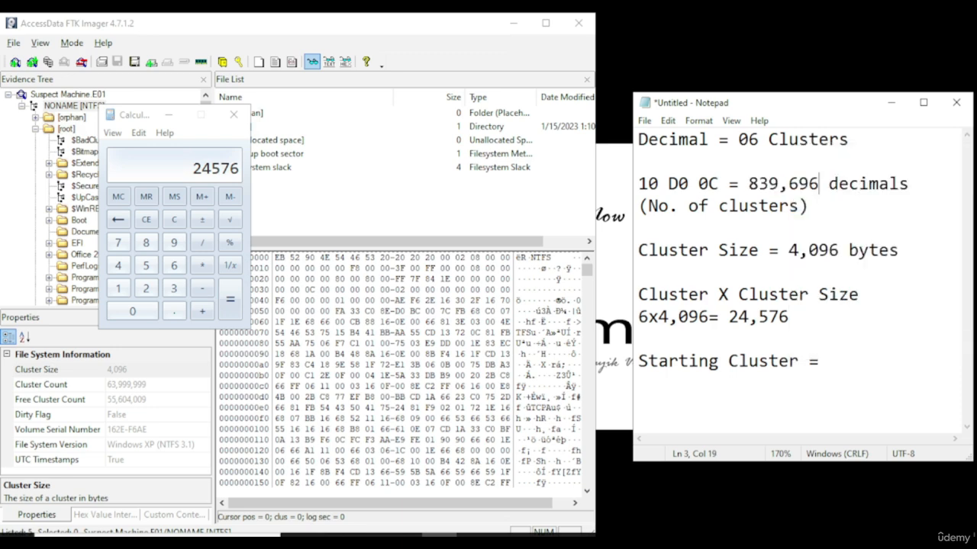
pyautogui.hotkey('ctrl', 'z')
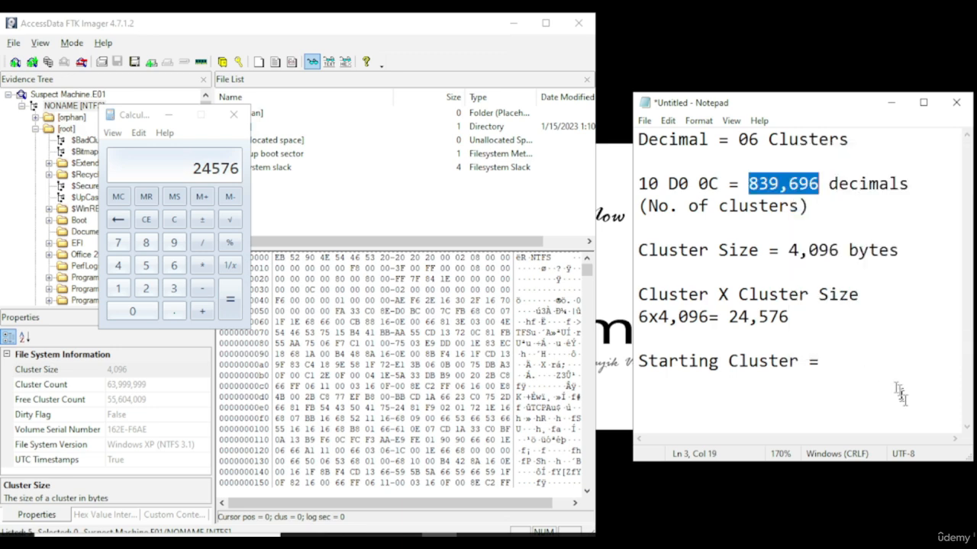
pyautogui.click(829, 362)
pyautogui.hotkey('ctrl', 'v')
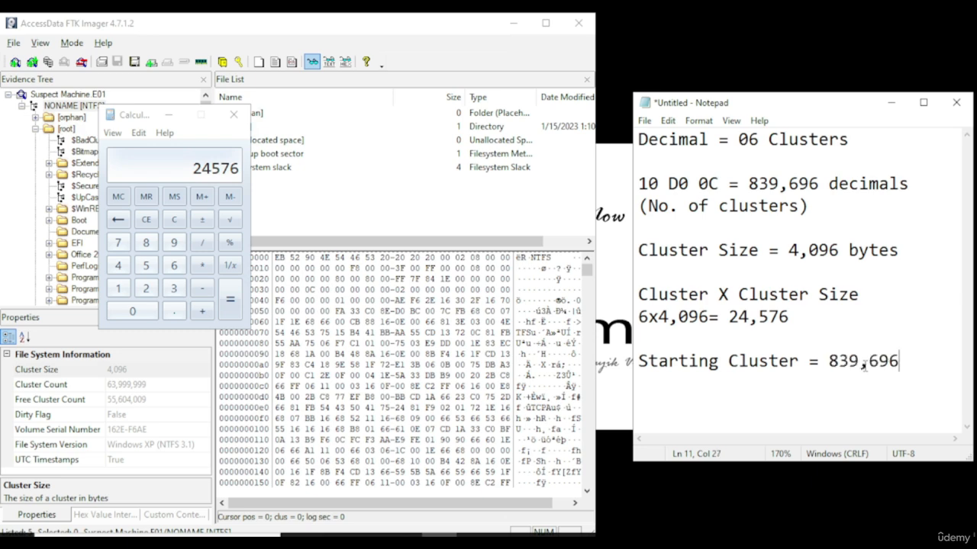
# Add the line "Size of Photo = 24,576" below the starting cluster, copying the number from the multiplication result.
pyautogui.press('Return')
pyautogui.write('Size')
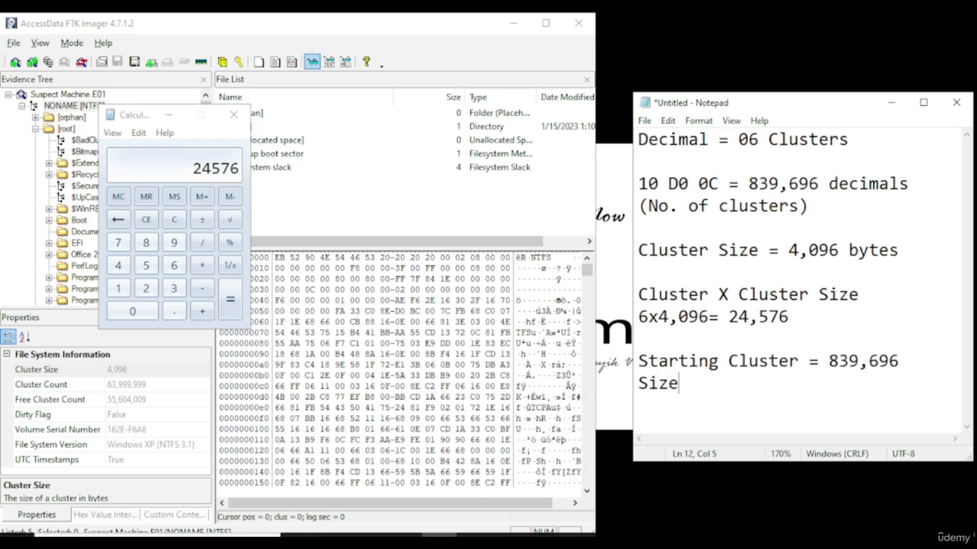
pyautogui.write(' of photo')
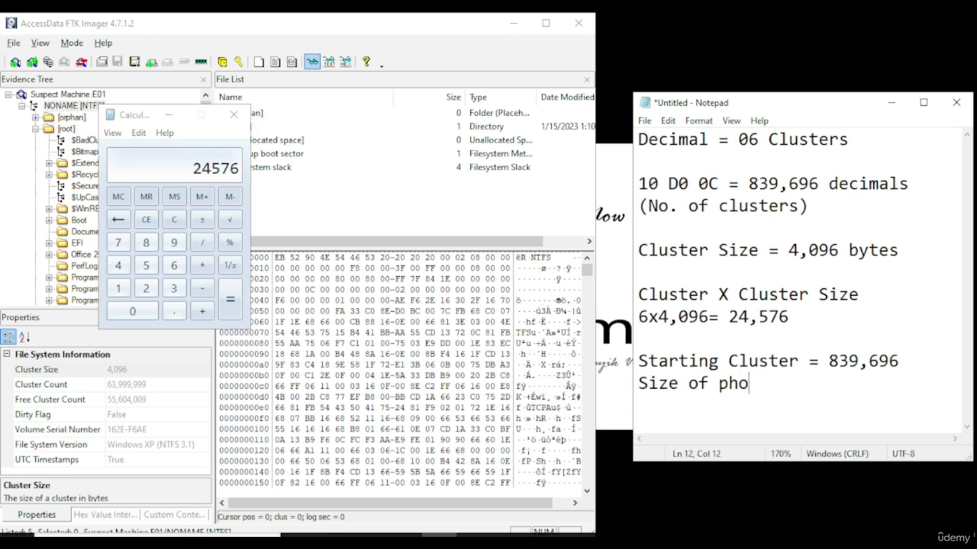
pyautogui.press('ctrl')
pyautogui.press('BackSpace')
pyautogui.write('P')
pyautogui.press('End')
pyautogui.write('=')
pyautogui.moveTo(789, 317); pyautogui.dragTo(730, 316)
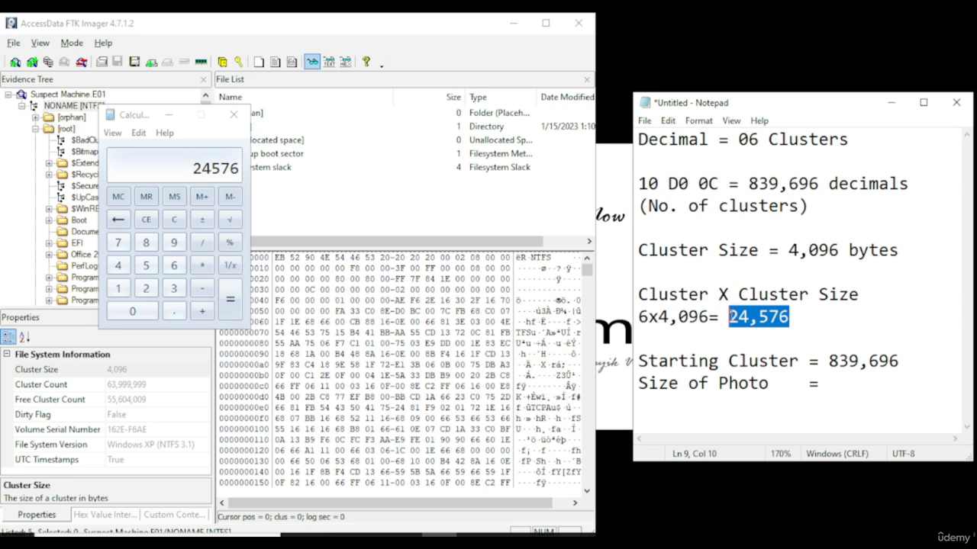
pyautogui.click(853, 386)
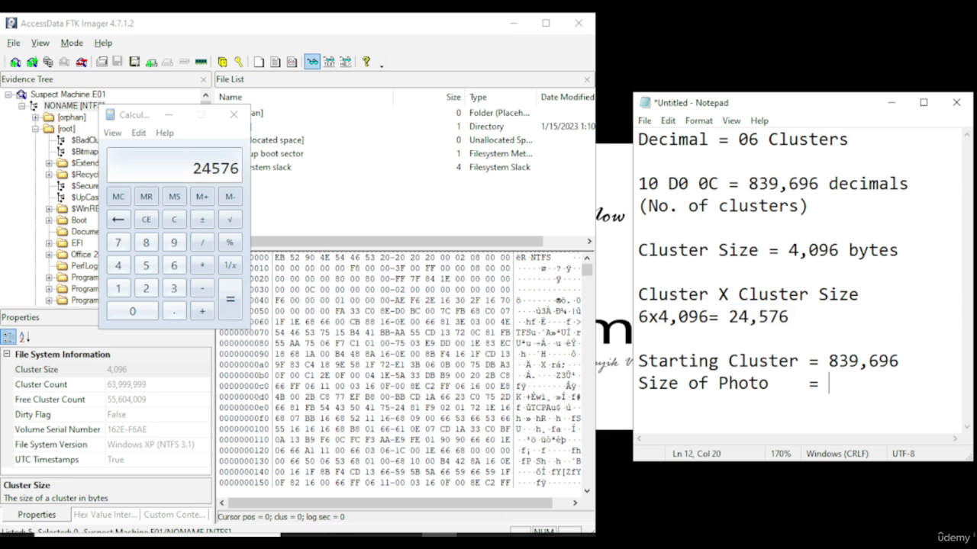
pyautogui.hotkey('ctrl', 'v')
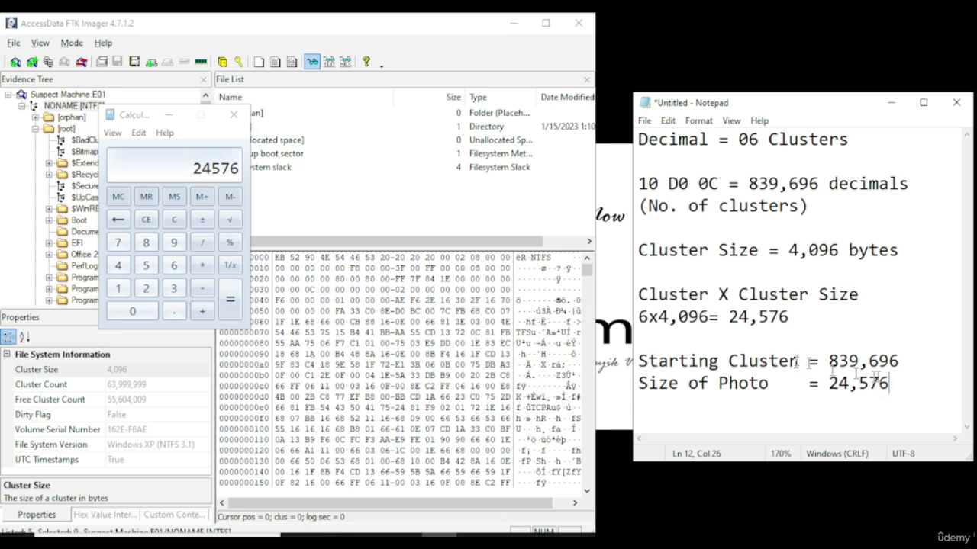
# Highlight the Starting Cluster and Size of Photo lines in the notes and close Calculator.
pyautogui.keyDown('shift'); pyautogui.click(668, 350); pyautogui.keyUp('shift')
pyautogui.keyDown('shift'); pyautogui.click(649, 360); pyautogui.keyUp('shift')
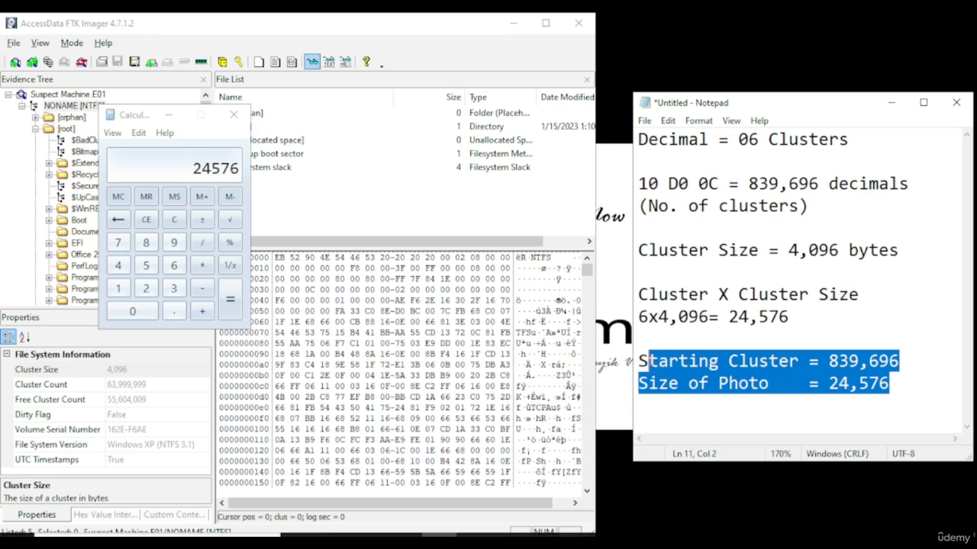
pyautogui.keyDown('shift'); pyautogui.click(640, 360); pyautogui.keyUp('shift')
pyautogui.click(235, 116)
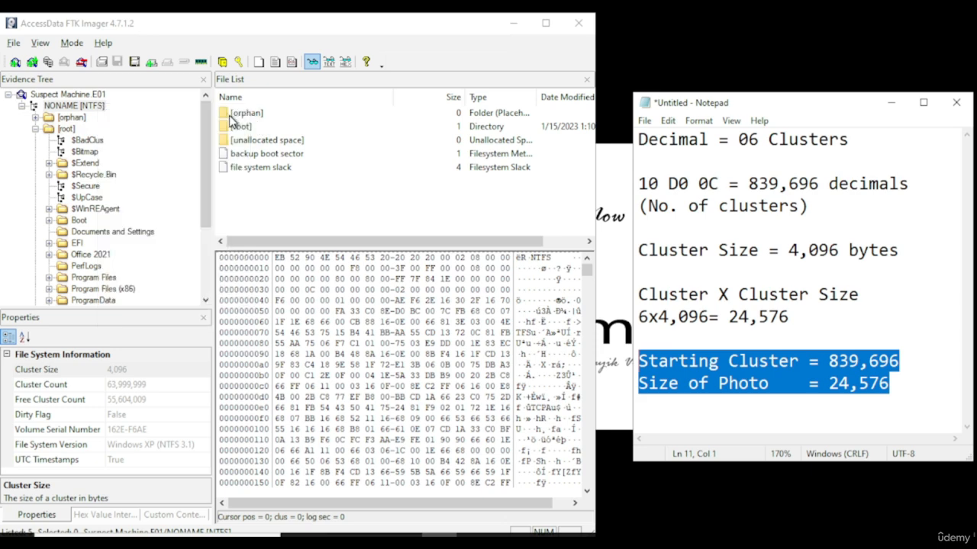
# Select the NONAME [NTFS] volume in FTK Imager and open Go To Sector/Cluster from its hex data.
pyautogui.click(76, 107)
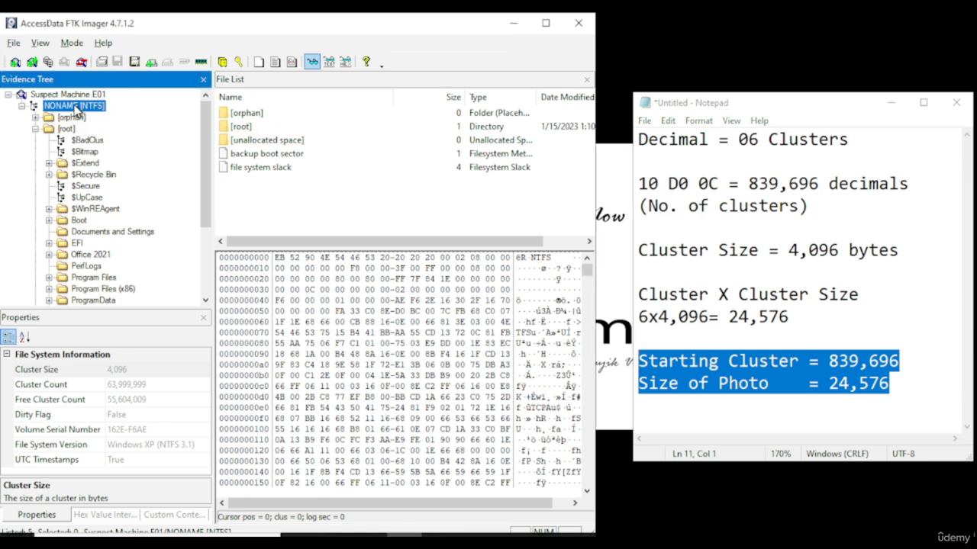
pyautogui.rightClick(324, 336)
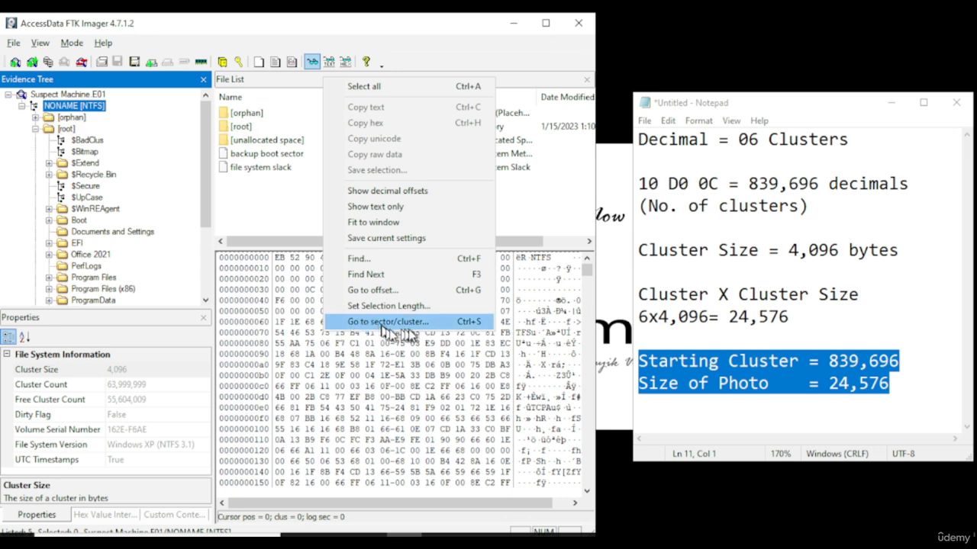
pyautogui.click(437, 329)
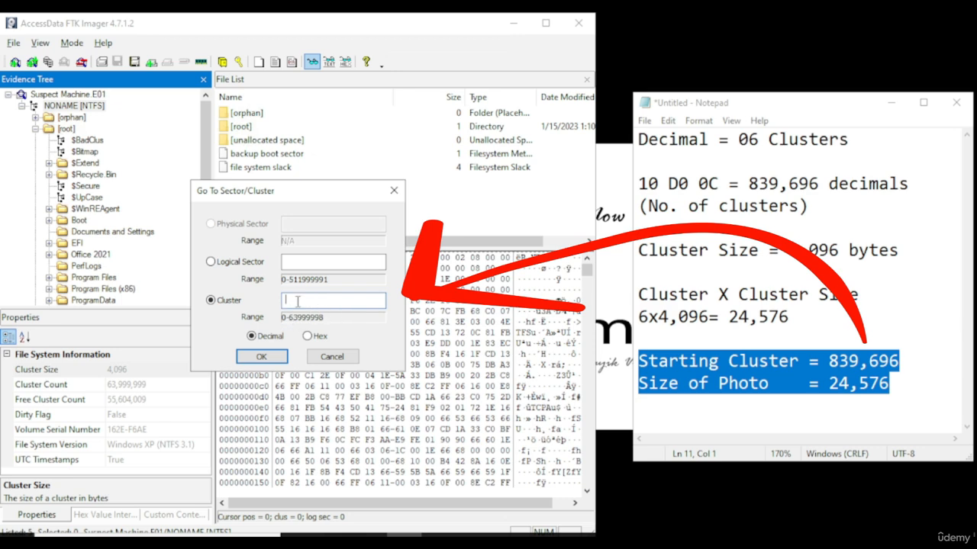
# Remove the comma from the Starting Cluster value in Notepad so that it reads 839696.
pyautogui.click(863, 367)
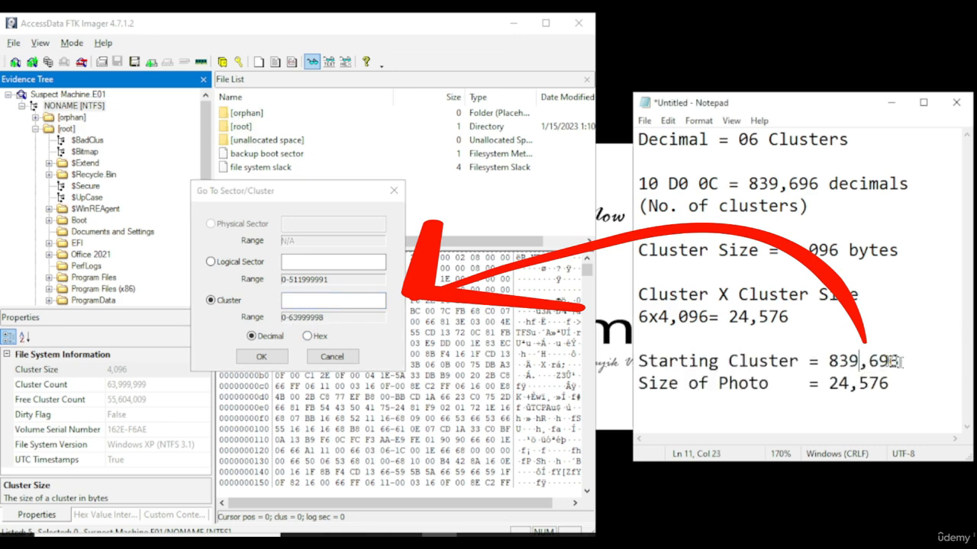
pyautogui.moveTo(901, 362); pyautogui.dragTo(829, 362)
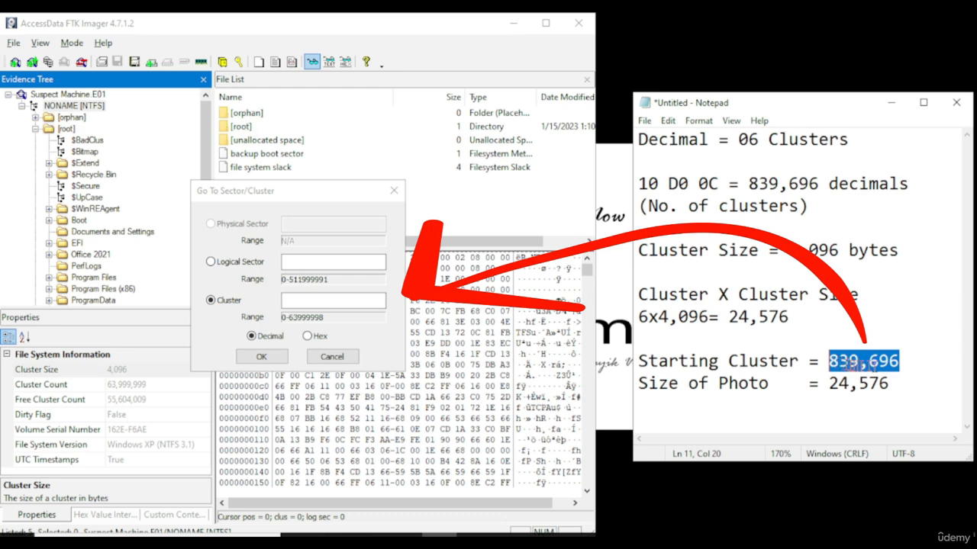
pyautogui.click(874, 363)
pyautogui.press('BackSpace')
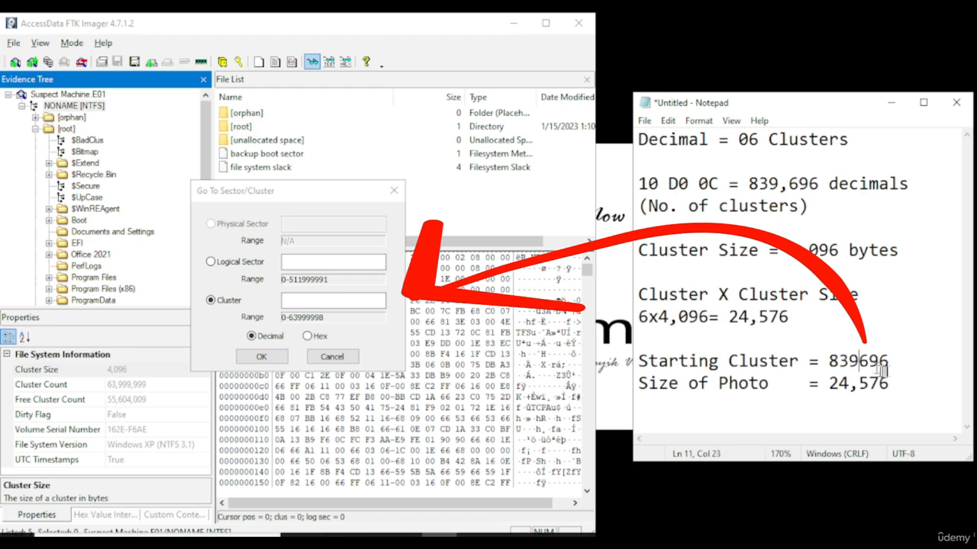
# Copy 839696 from the notes into the Cluster value of Go To Sector/Cluster and jump to that cluster.
pyautogui.moveTo(889, 362); pyautogui.dragTo(829, 361)
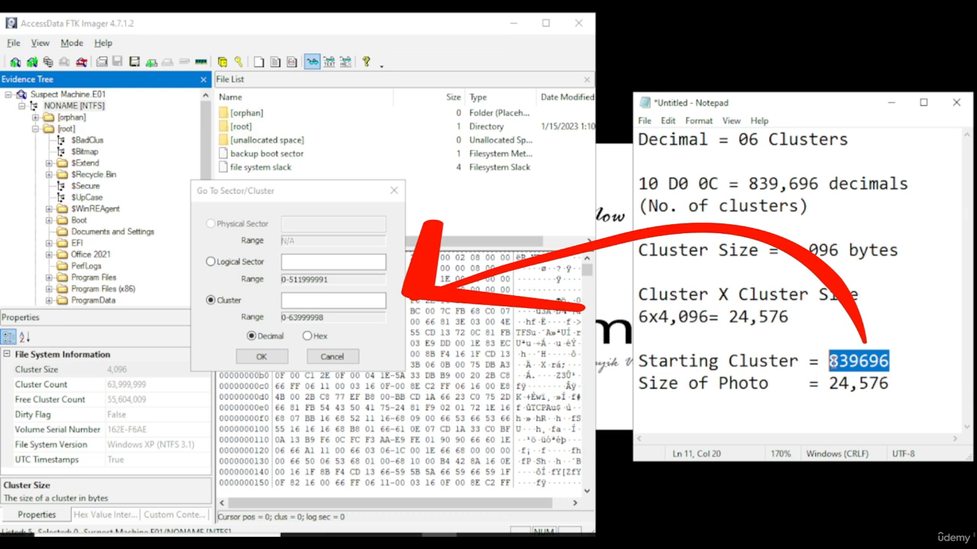
pyautogui.rightClick(830, 361)
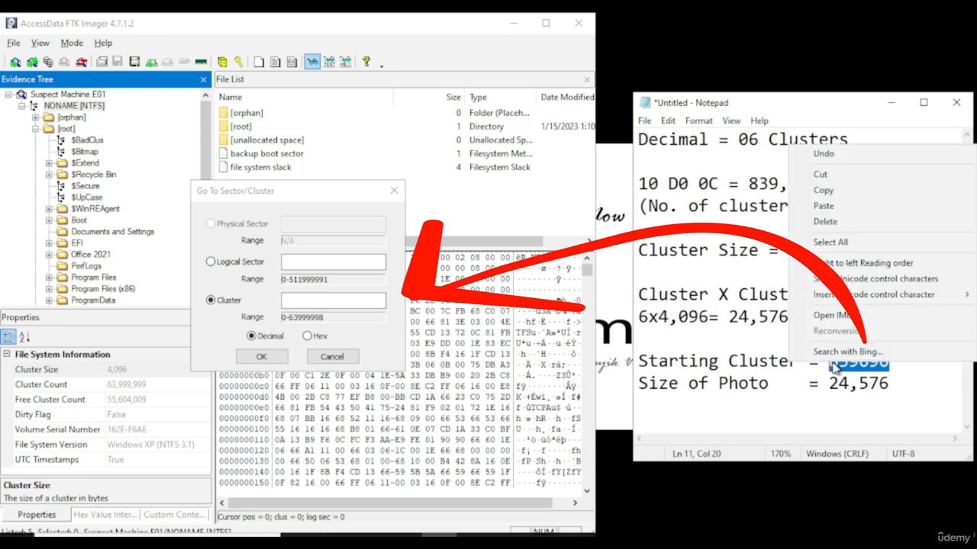
pyautogui.click(821, 192)
pyautogui.rightClick(332, 306)
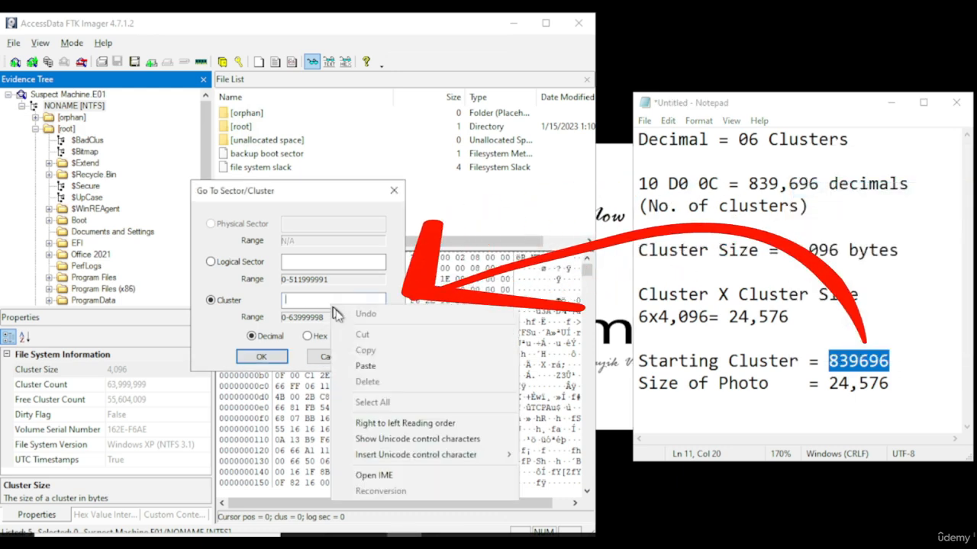
pyautogui.click(365, 365)
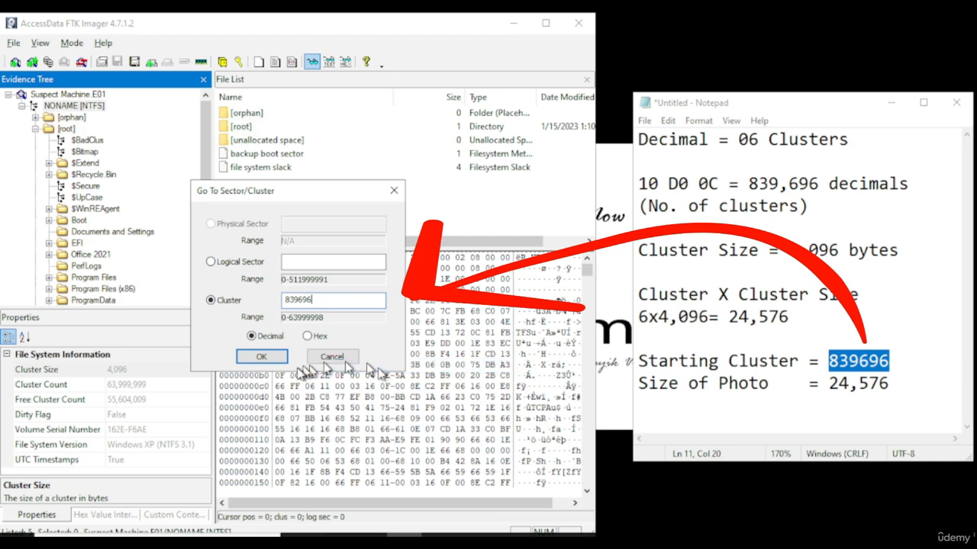
pyautogui.click(279, 357)
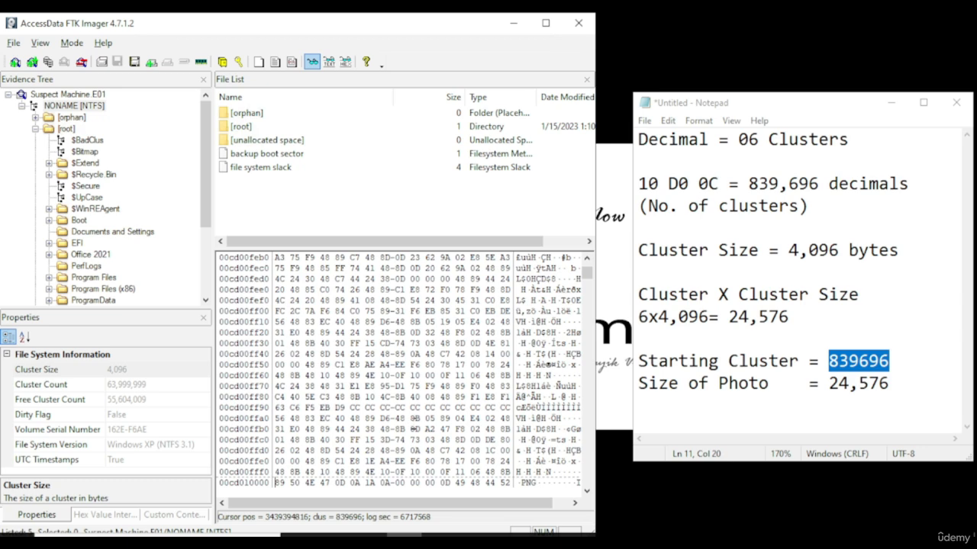
# Select the PNG signature bytes 89 50 4E 47 0D 0A 1A 0A at the start of cluster 839696.
pyautogui.scroll(-3, 414, 424)
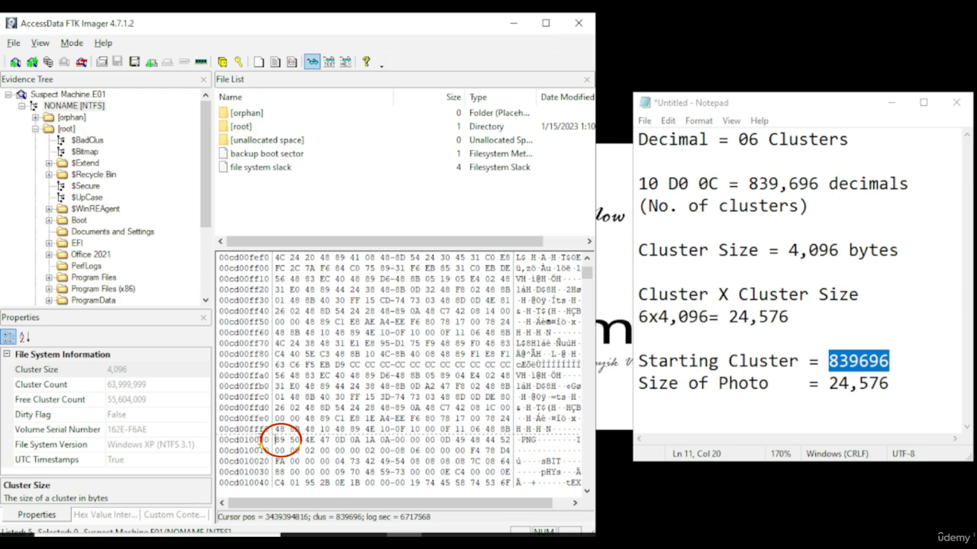
pyautogui.scroll(-1, 411, 371)
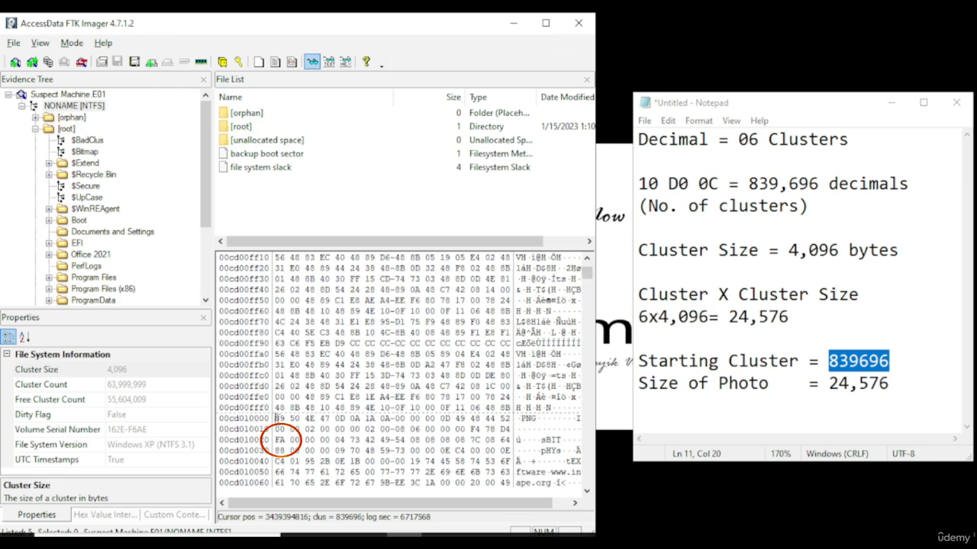
pyautogui.moveTo(276, 418); pyautogui.dragTo(341, 419)
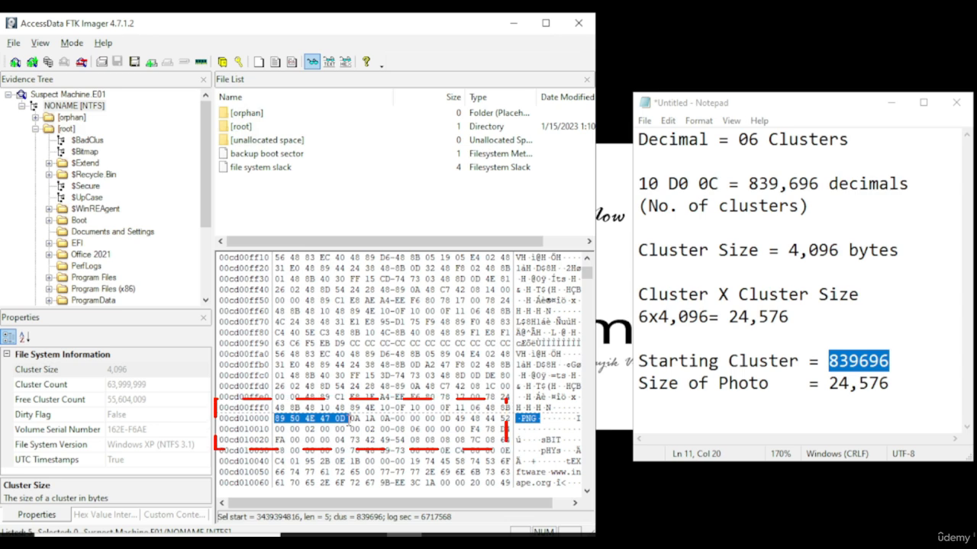
pyautogui.moveTo(349, 419); pyautogui.dragTo(394, 418)
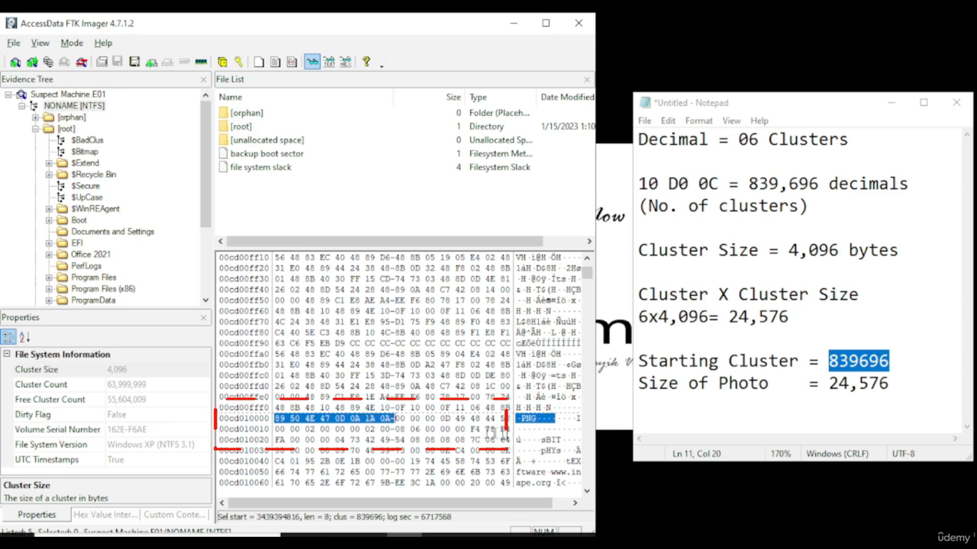
pyautogui.scroll(-1, 550, 404)
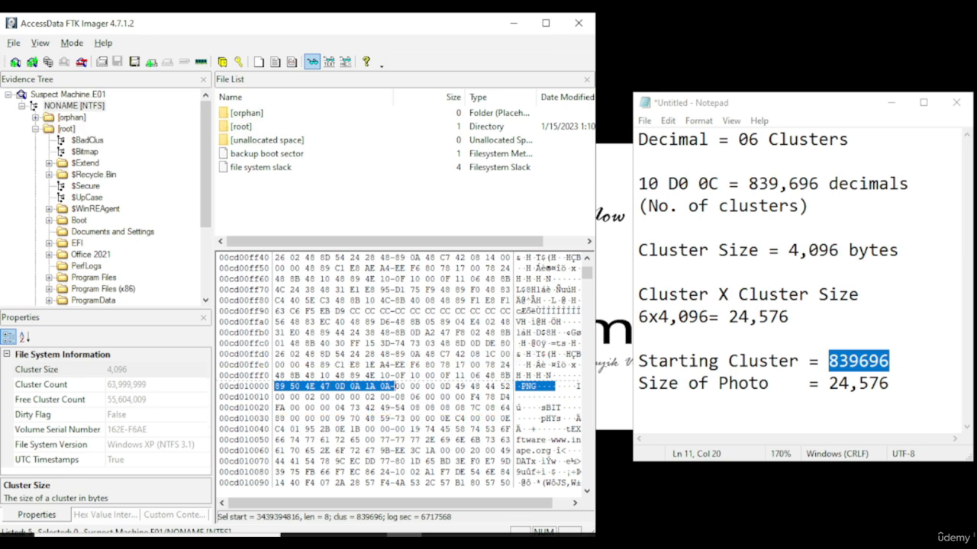
# Open Set Selection Length for the PNG signature bytes and remove the comma from Size of Photo in Notepad so that it reads 24576.
pyautogui.rightClick(452, 370)
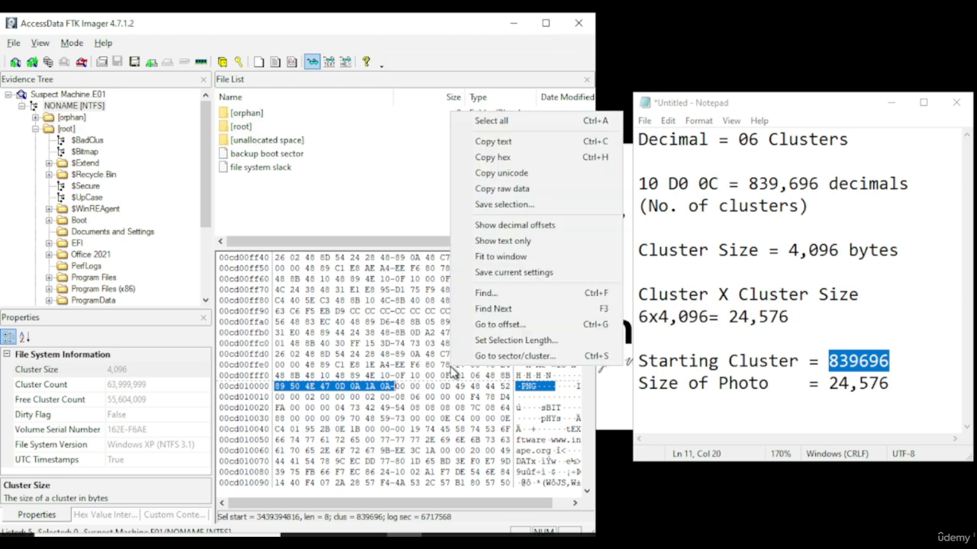
pyautogui.click(530, 340)
pyautogui.click(227, 275)
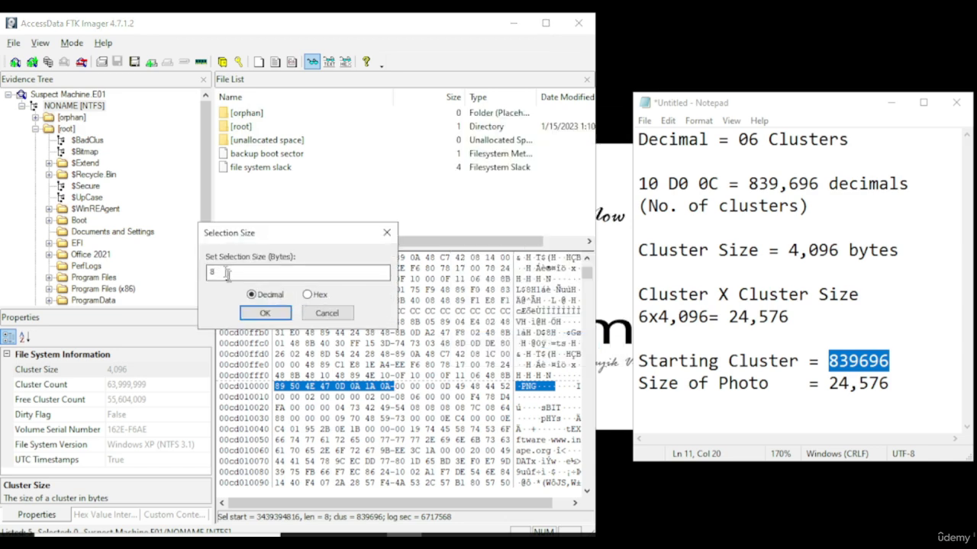
pyautogui.click(860, 384)
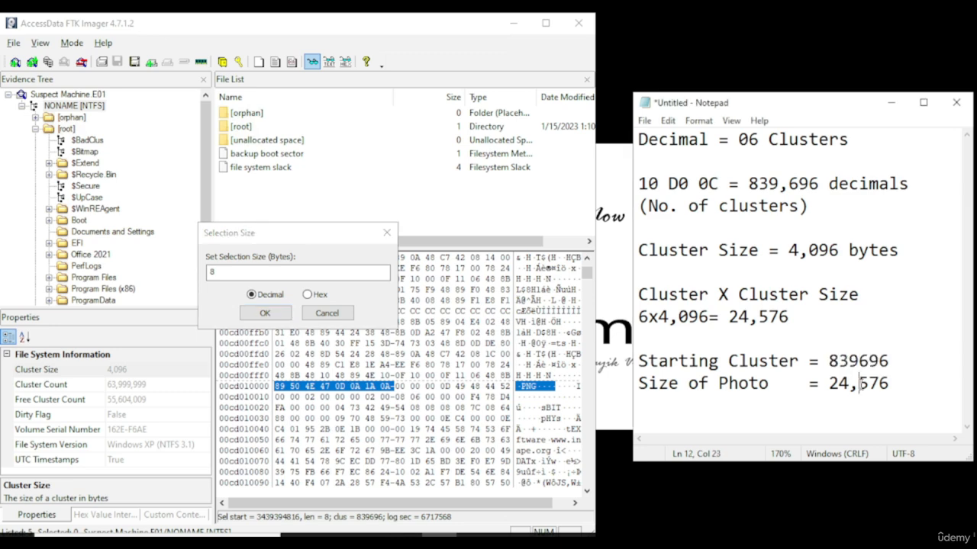
pyautogui.press('BackSpace')
# Copy 24576 from the notes into the Selection Size value as decimal bytes and apply it.
pyautogui.moveTo(879, 384); pyautogui.dragTo(828, 384)
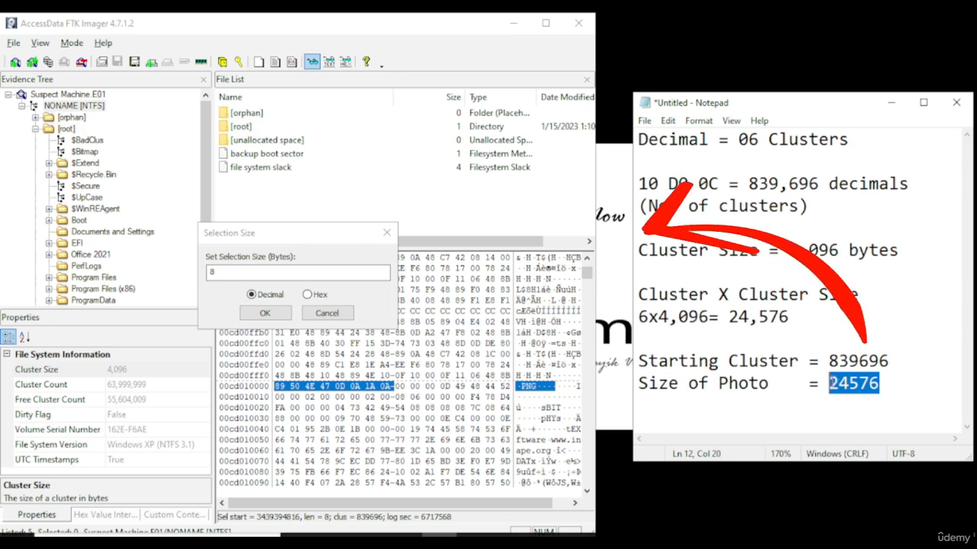
pyautogui.rightClick(836, 386)
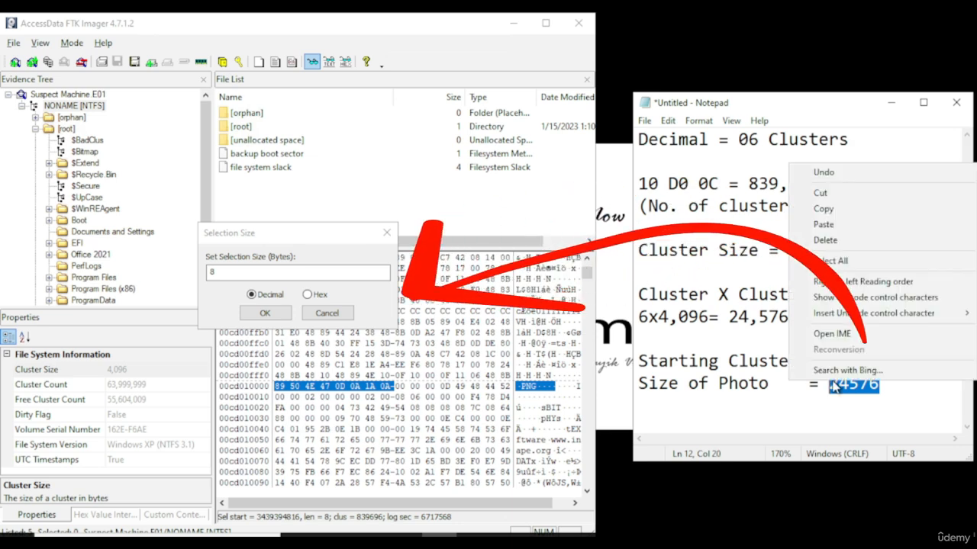
pyautogui.click(821, 217)
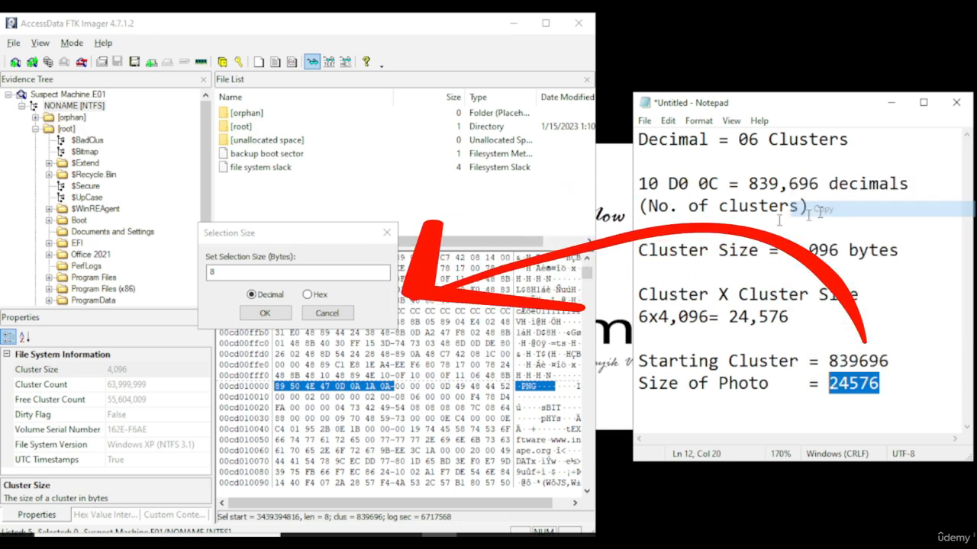
pyautogui.click(276, 275)
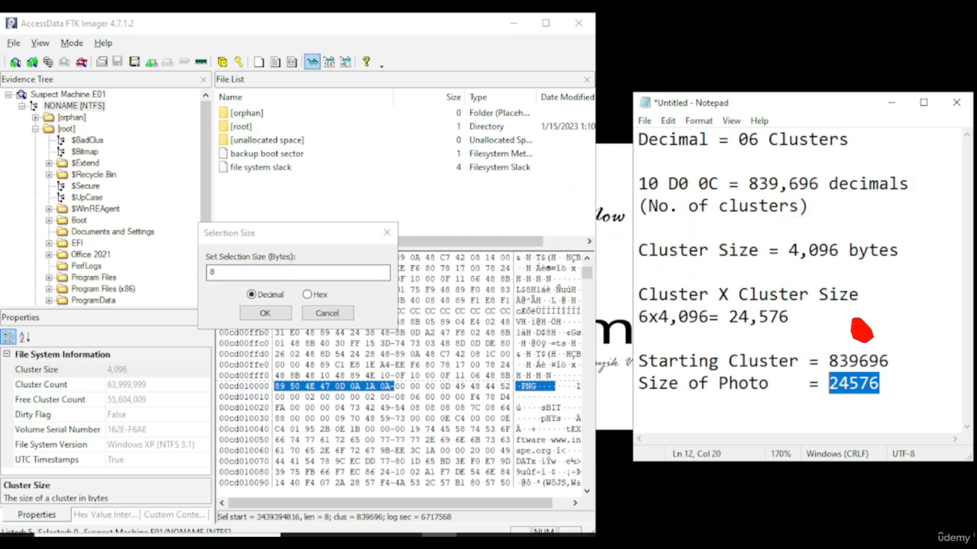
pyautogui.rightClick(276, 275)
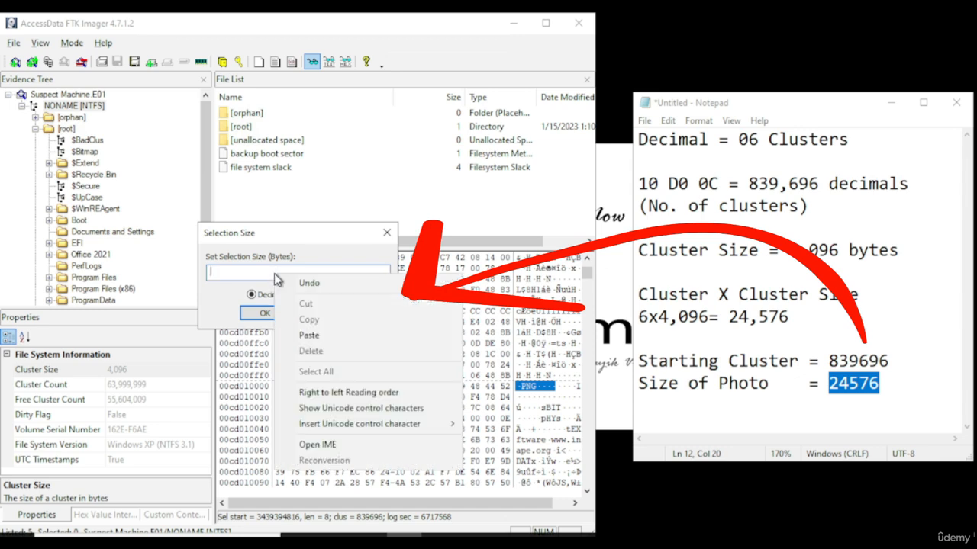
pyautogui.click(307, 336)
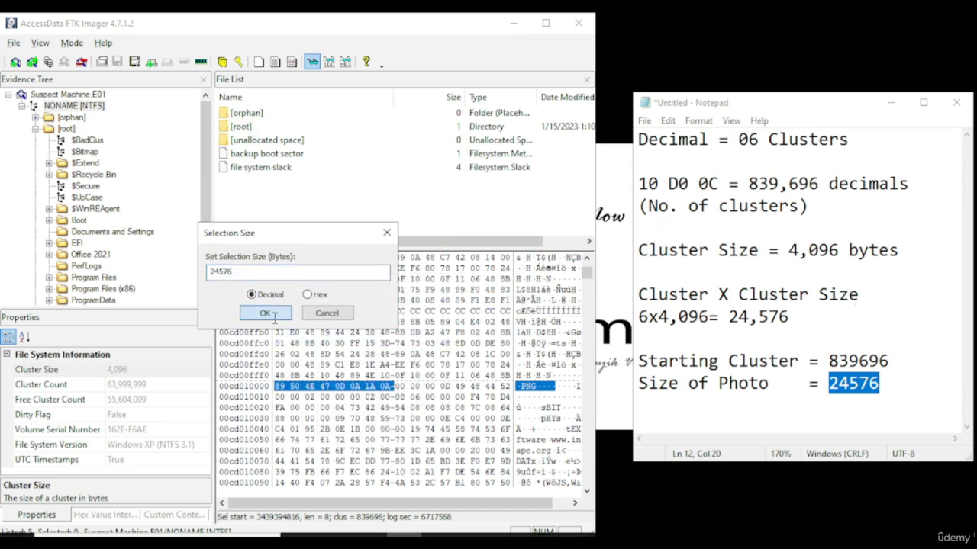
pyautogui.click(265, 313)
# Examine the selected hex data from the start of cluster 839696 in an enlarged FTK Imager window.
pyautogui.scroll(-1, 479, 417)
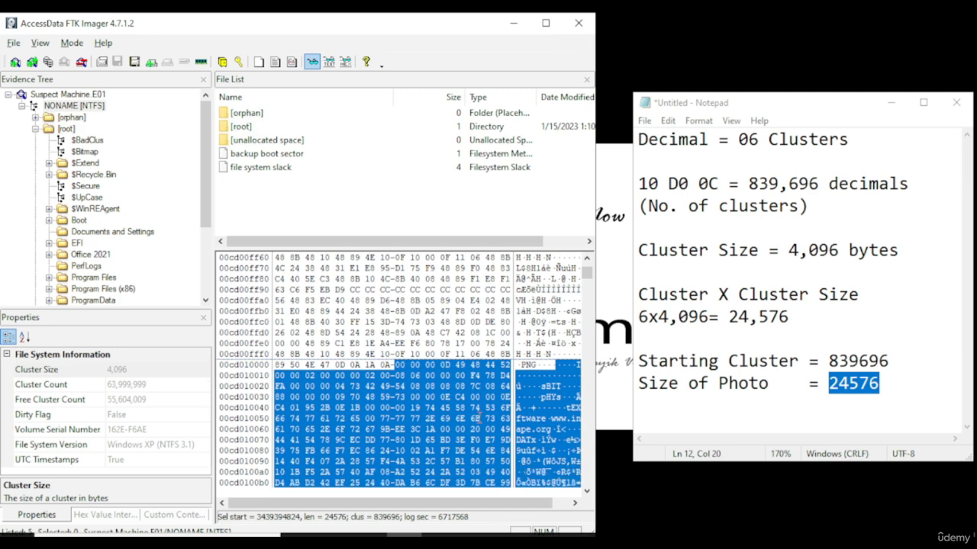
pyautogui.scroll(-3, 479, 419)
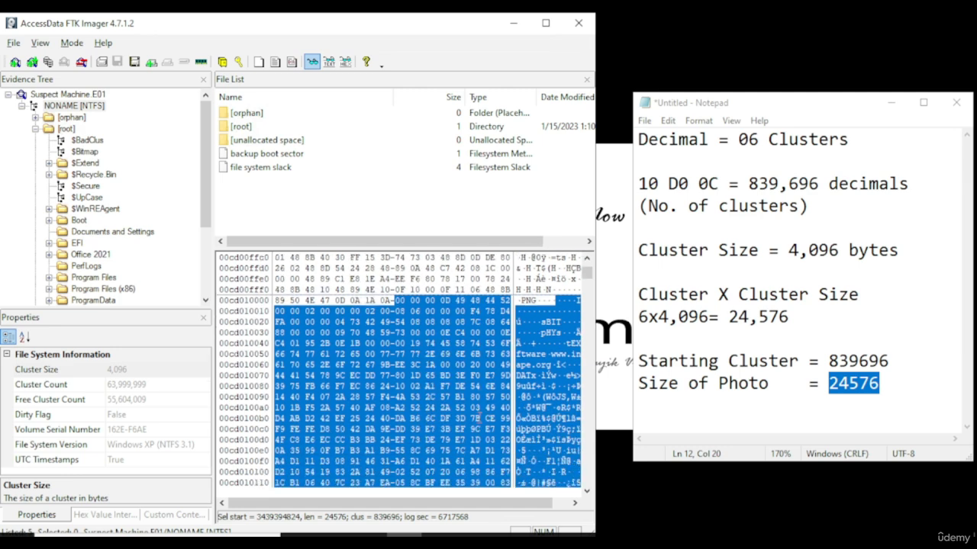
pyautogui.scroll(-1, 481, 413)
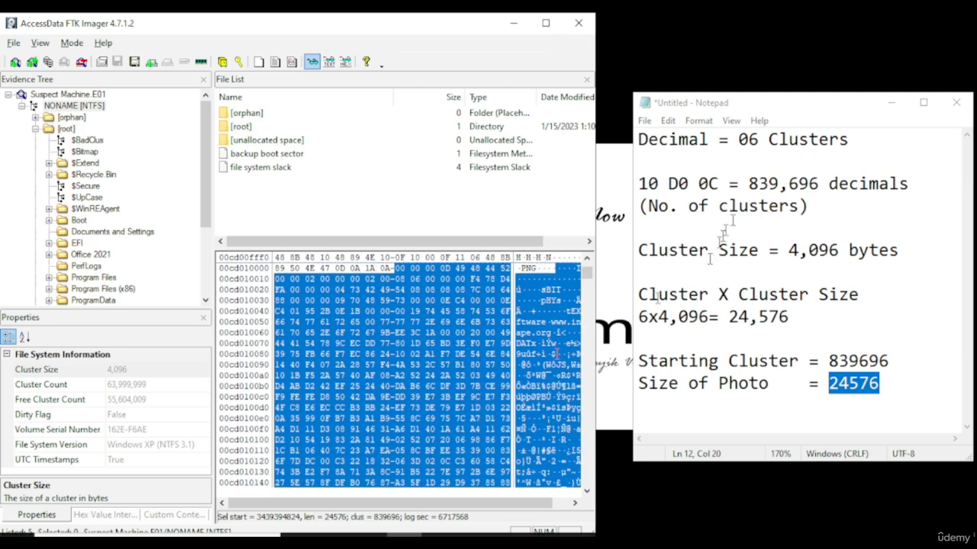
pyautogui.click(545, 22)
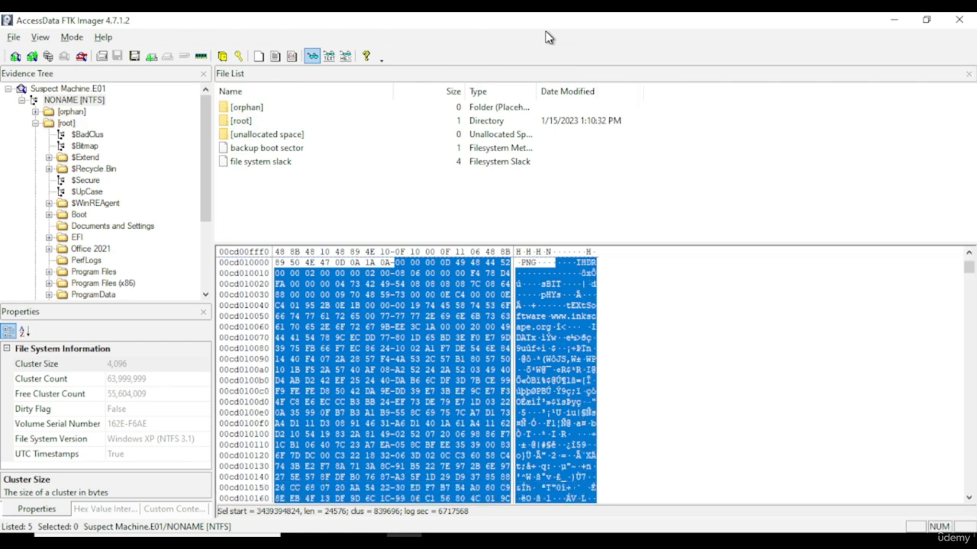
pyautogui.scroll(-1, 557, 256)
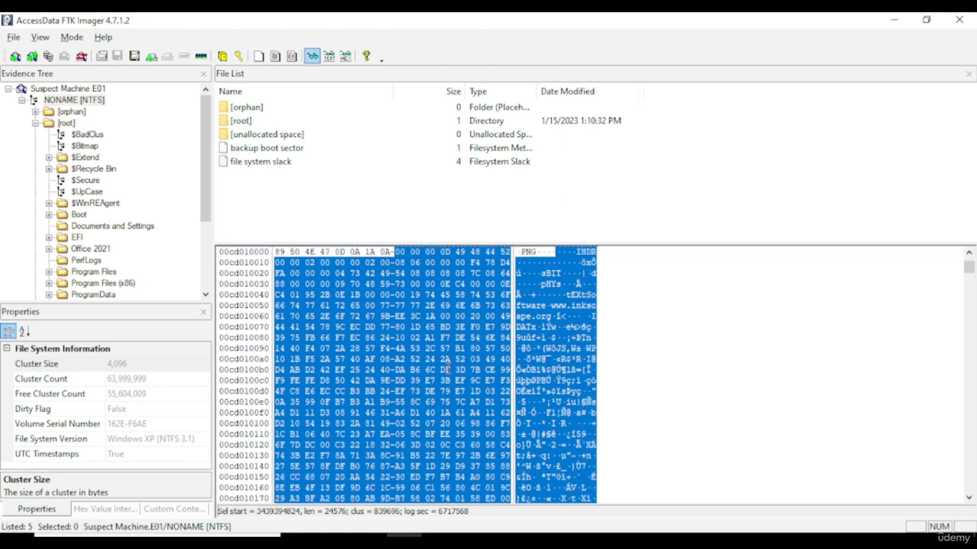
pyautogui.scroll(-3, 449, 370)
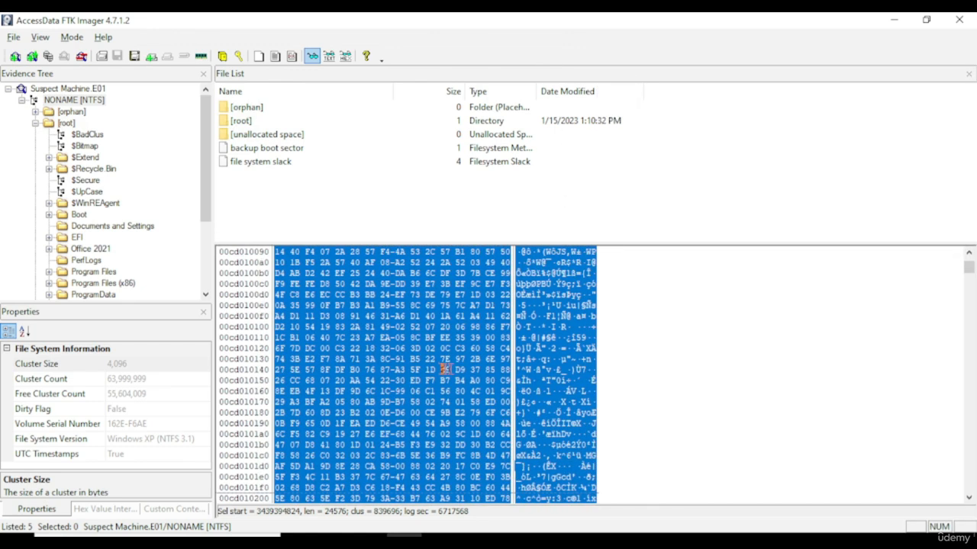
pyautogui.scroll(-1, 466, 377)
pyautogui.scroll(-1, 473, 386)
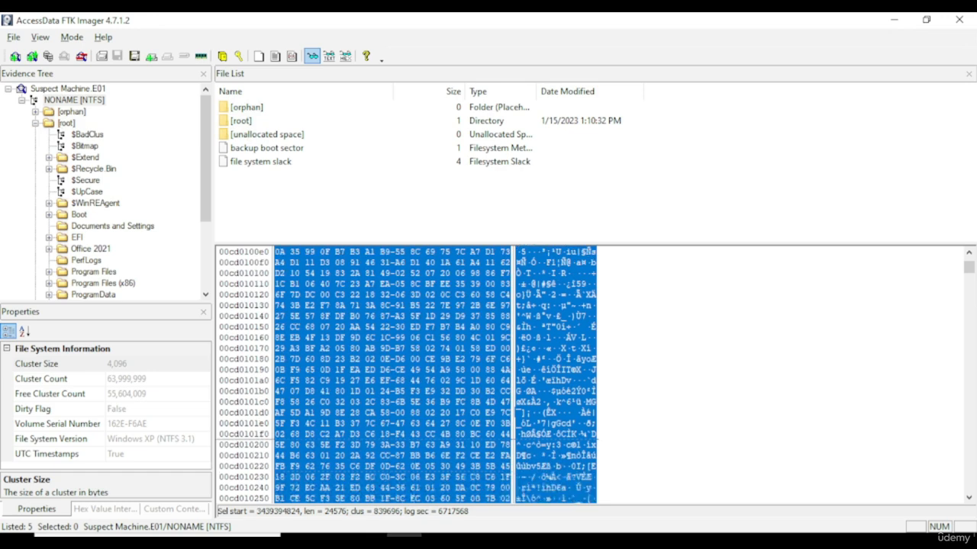
pyautogui.scroll(7, 489, 358)
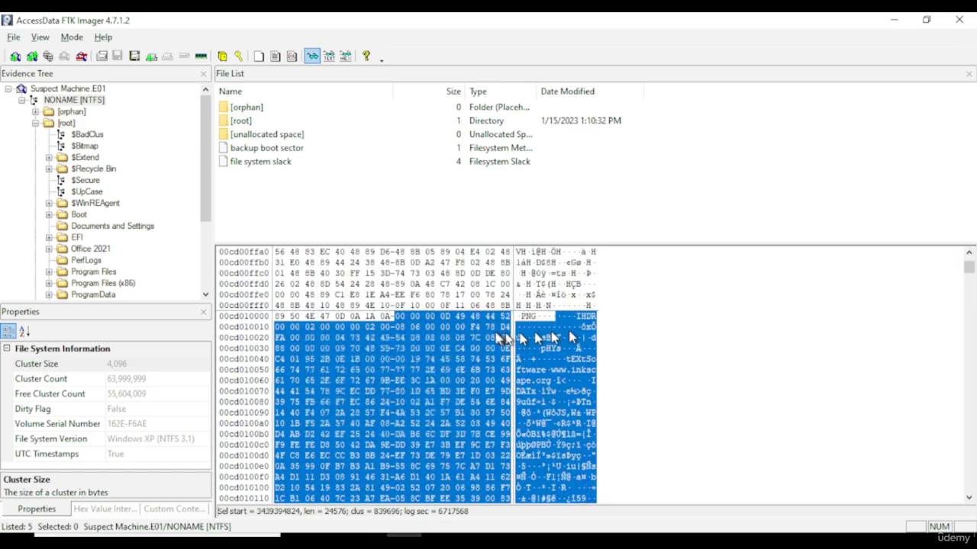
pyautogui.scroll(-2, 466, 368)
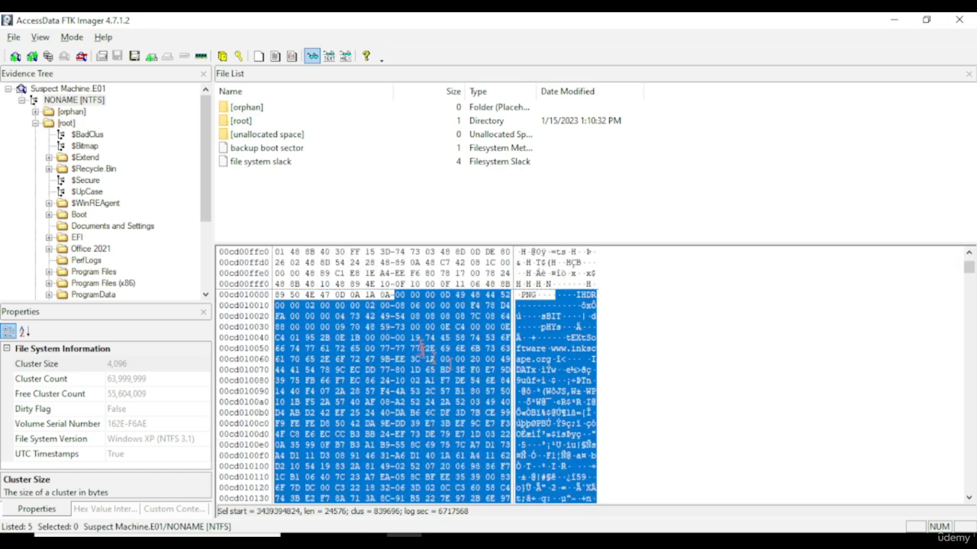
pyautogui.press('super+Down')
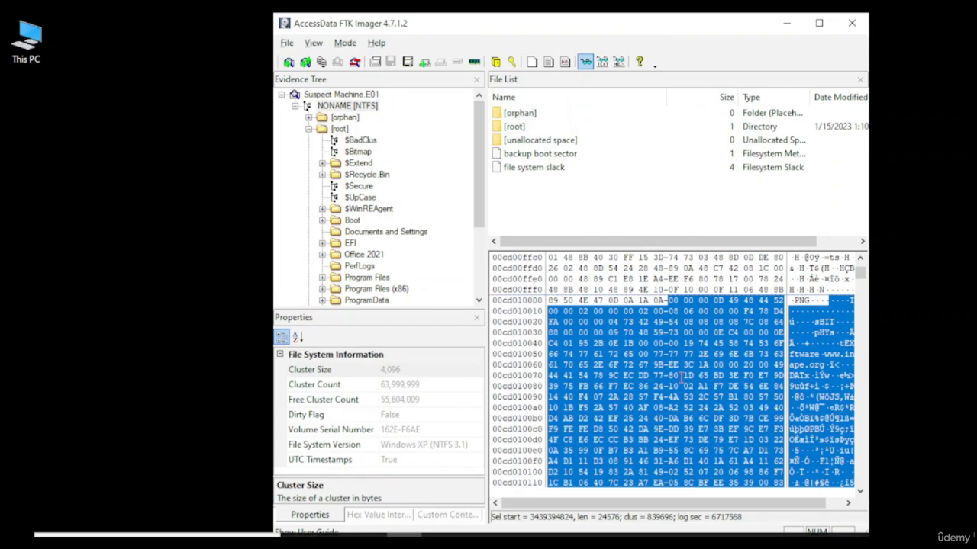
# Save the selected bytes to the Desktop as a file named Photo.
pyautogui.rightClick(682, 378)
pyautogui.click(715, 215)
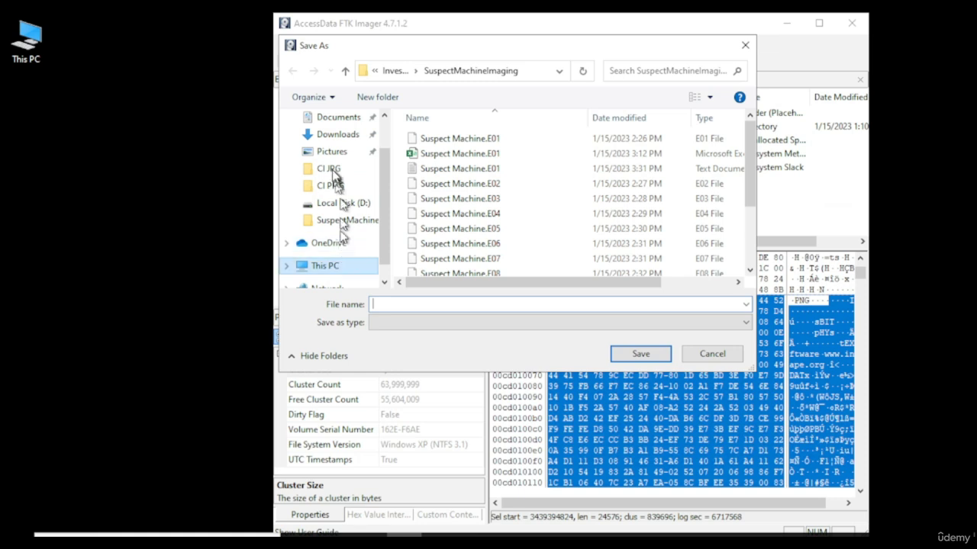
pyautogui.scroll(1, 333, 177)
pyautogui.click(333, 146)
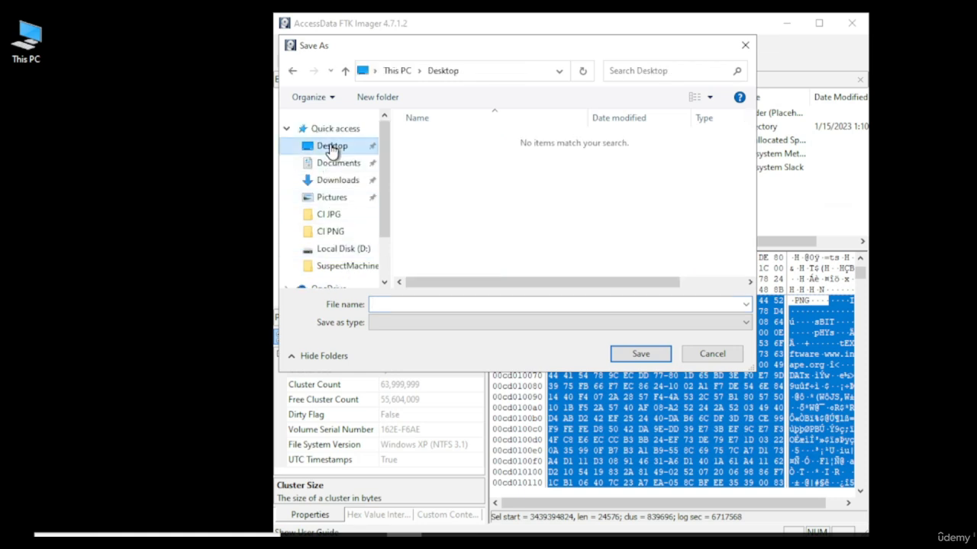
pyautogui.click(421, 305)
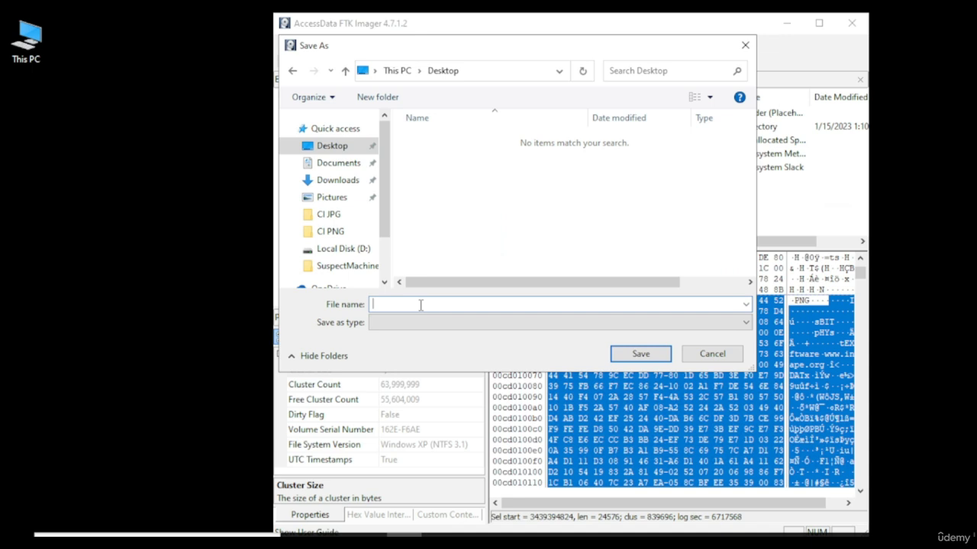
pyautogui.write('Photo')
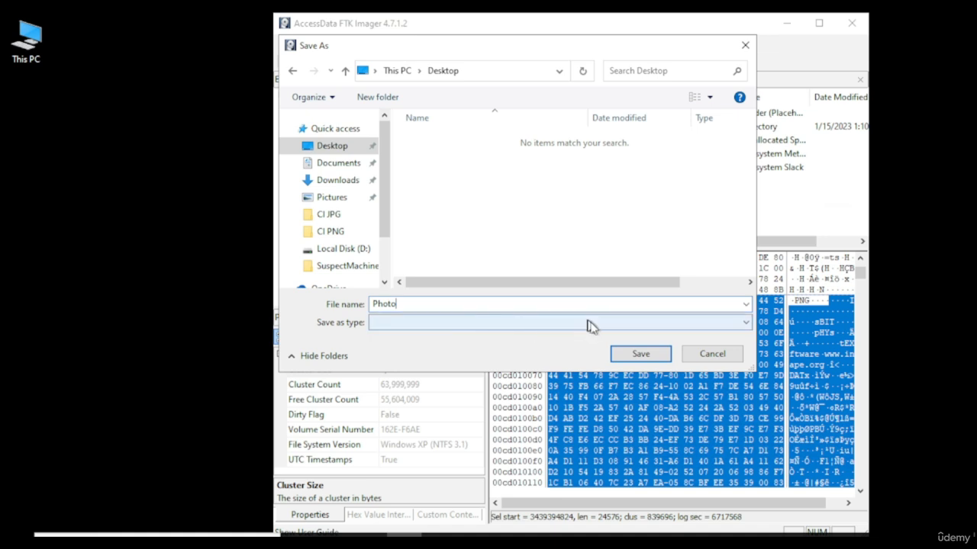
pyautogui.click(649, 358)
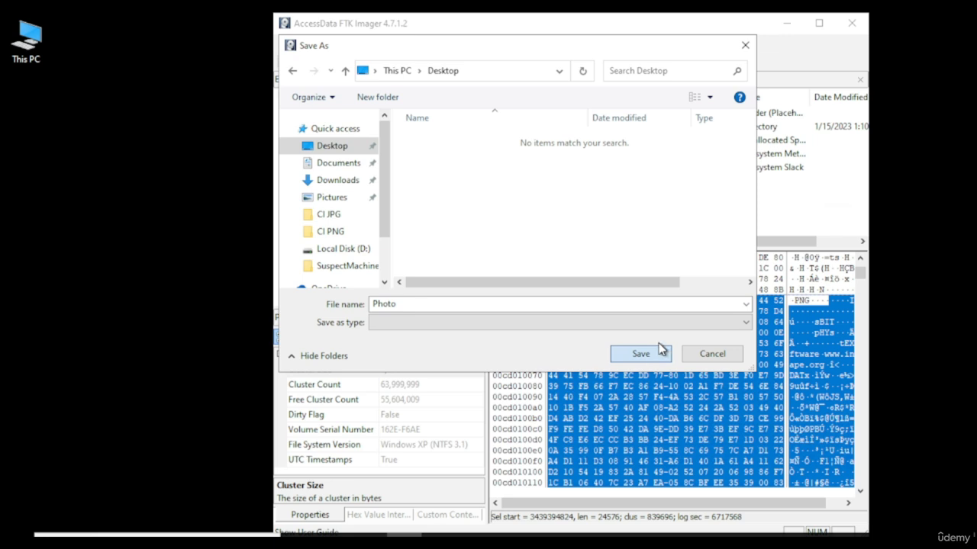
pyautogui.click(661, 349)
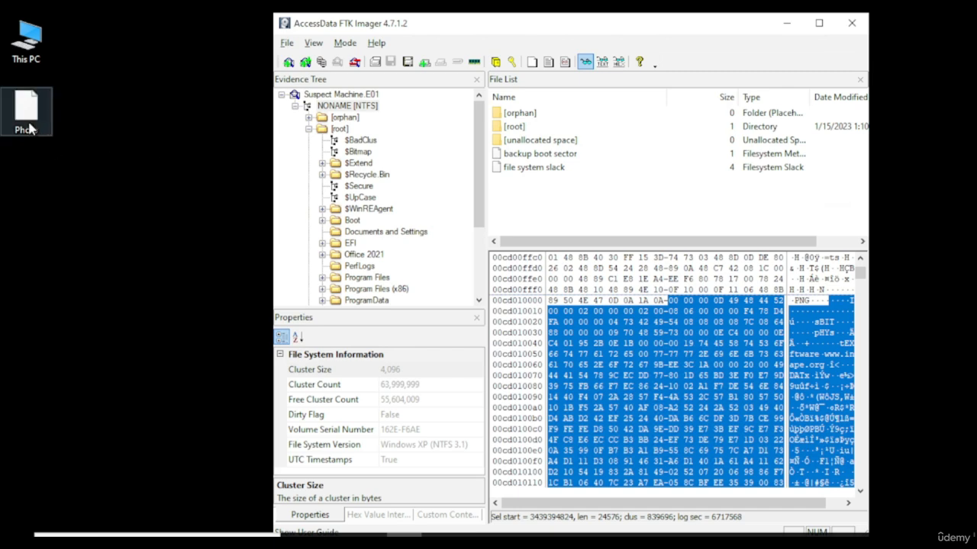
pyautogui.rightClick(29, 123)
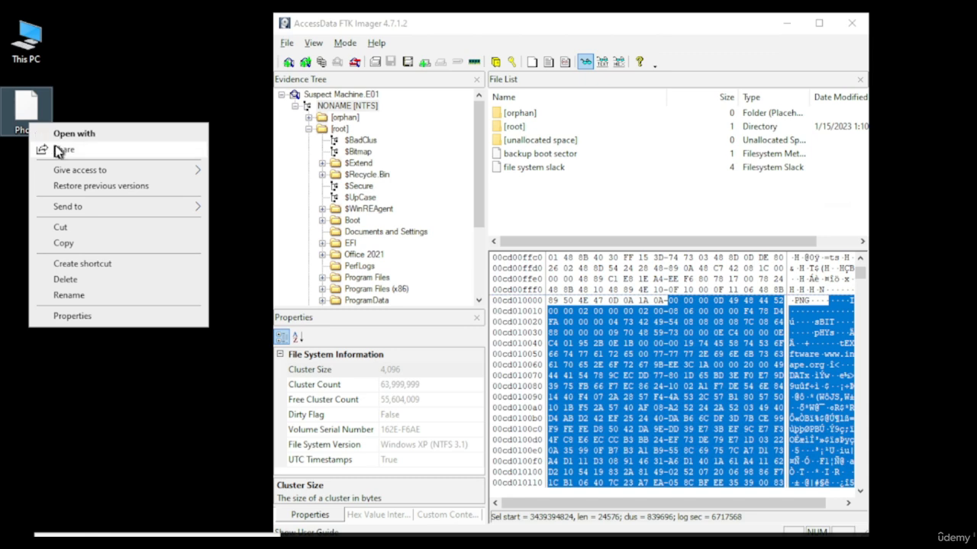
pyautogui.click(630, 31)
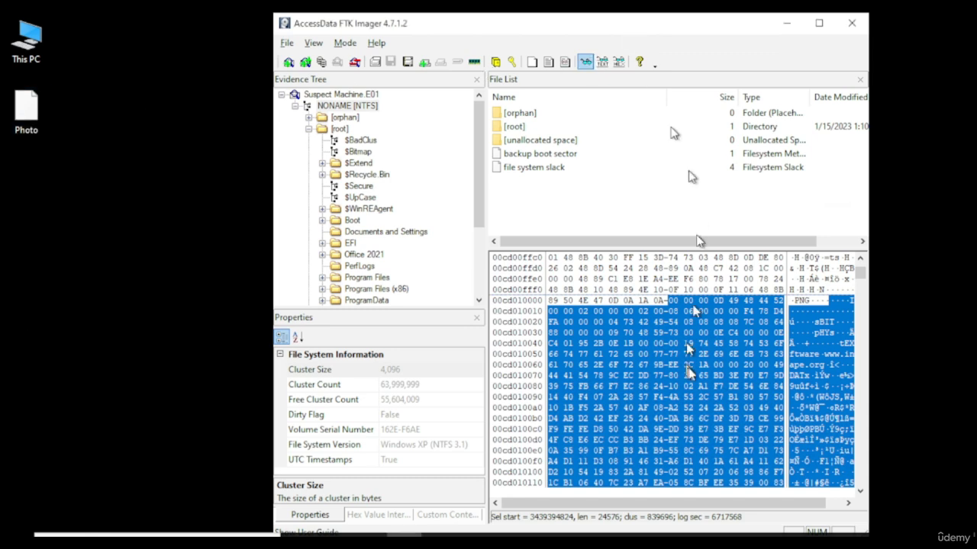
# Save the 24,576 bytes starting at the PNG signature to the Desktop as Photo.png.
pyautogui.rightClick(696, 351)
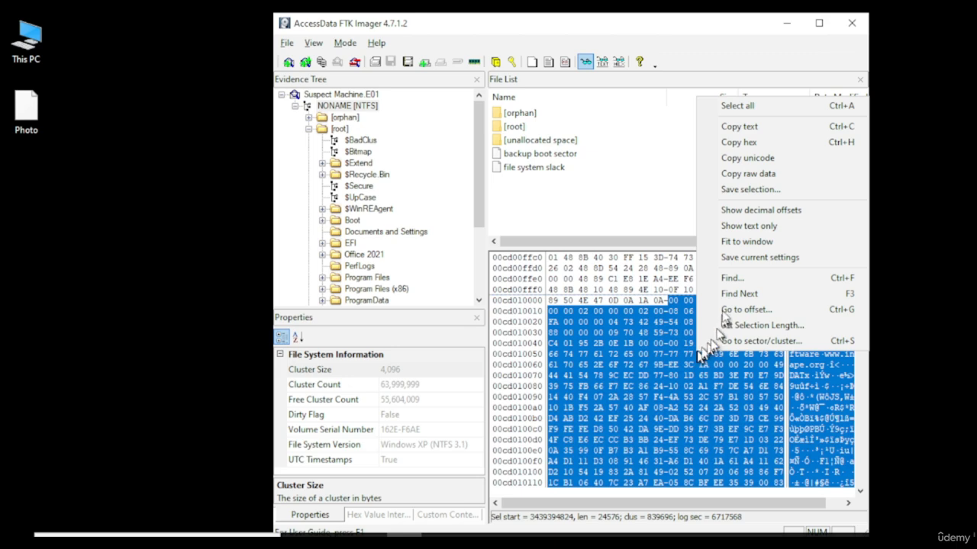
pyautogui.click(743, 191)
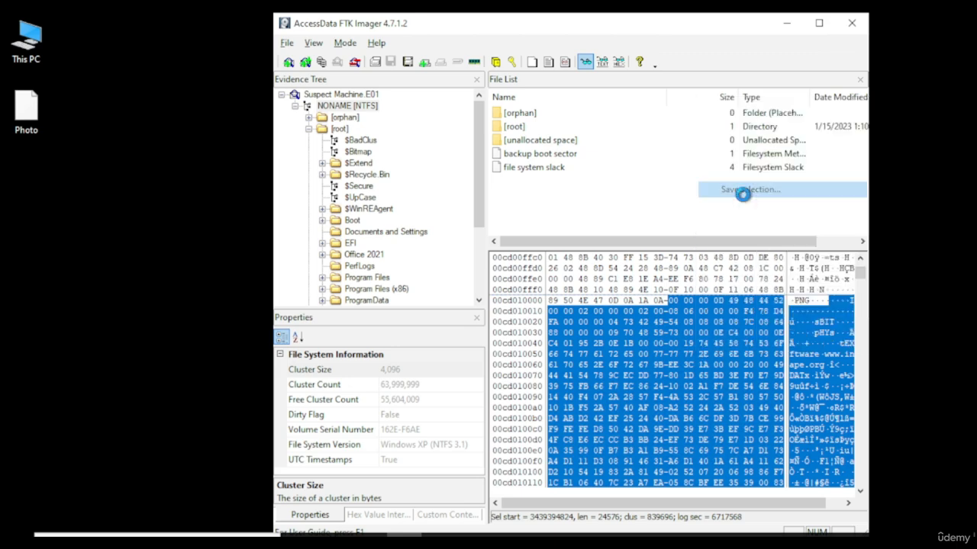
pyautogui.write('Ph')
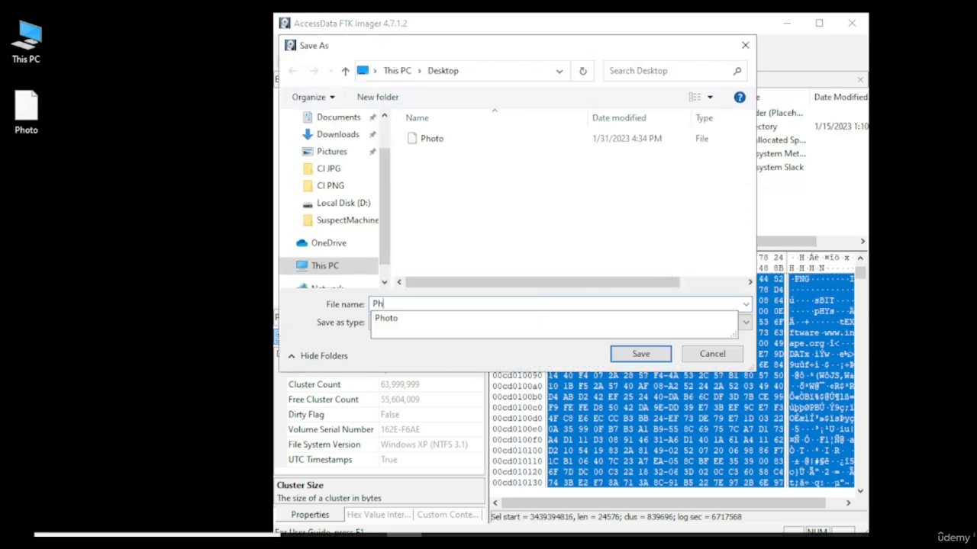
pyautogui.write('oto.')
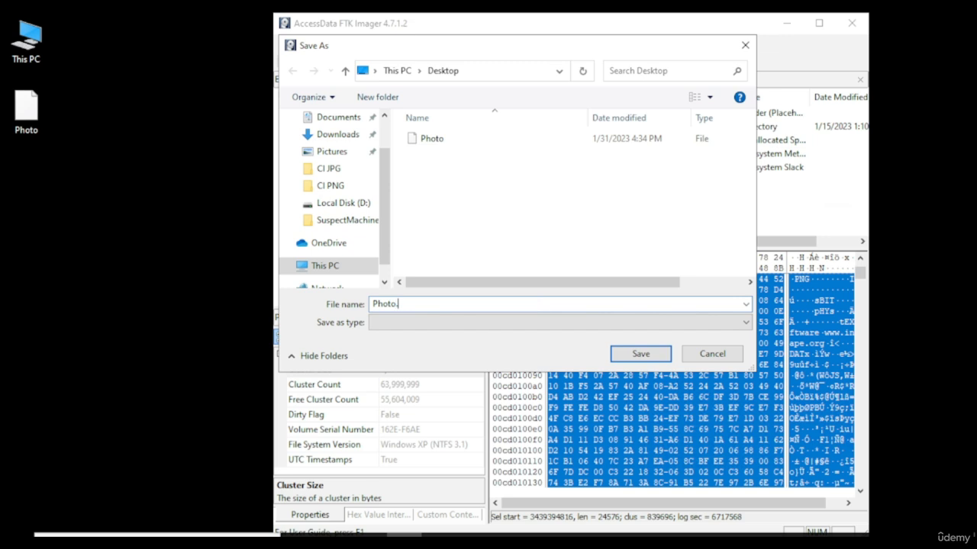
pyautogui.write('png')
pyautogui.click(641, 354)
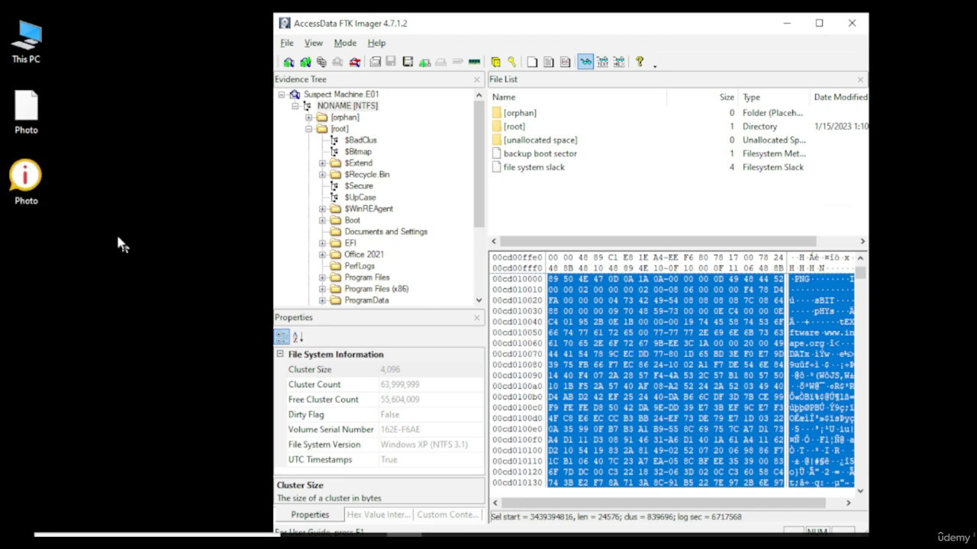
# Open the recovered Photo.png from the Desktop in Paint and maximize its window to view the whole image.
pyautogui.moveTo(110, 158); pyautogui.dragTo(6, 205)
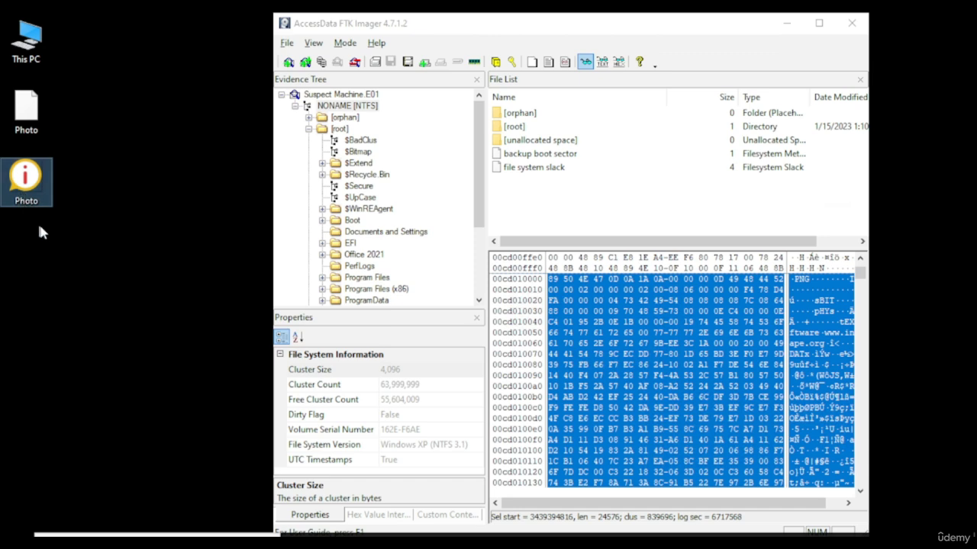
pyautogui.rightClick(31, 196)
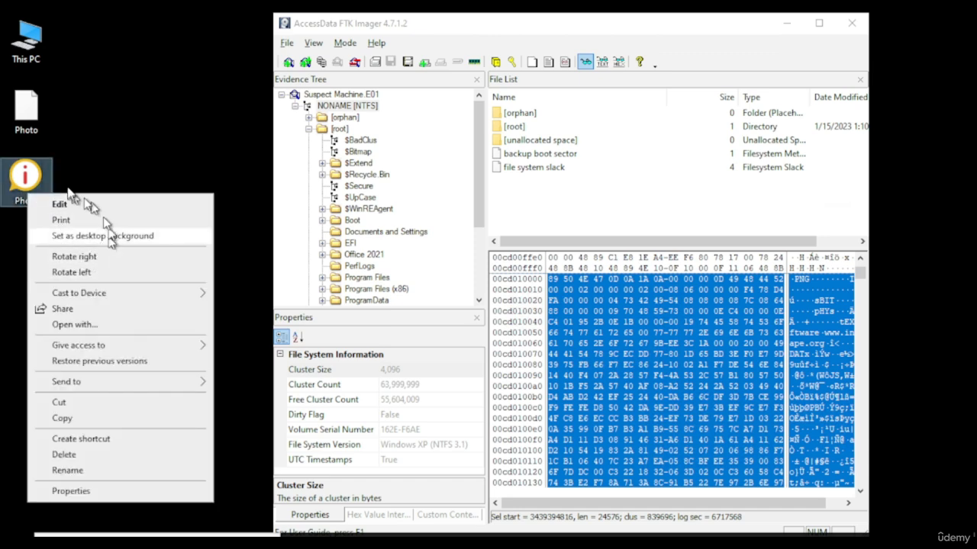
pyautogui.click(37, 177)
pyautogui.doubleClick(36, 175)
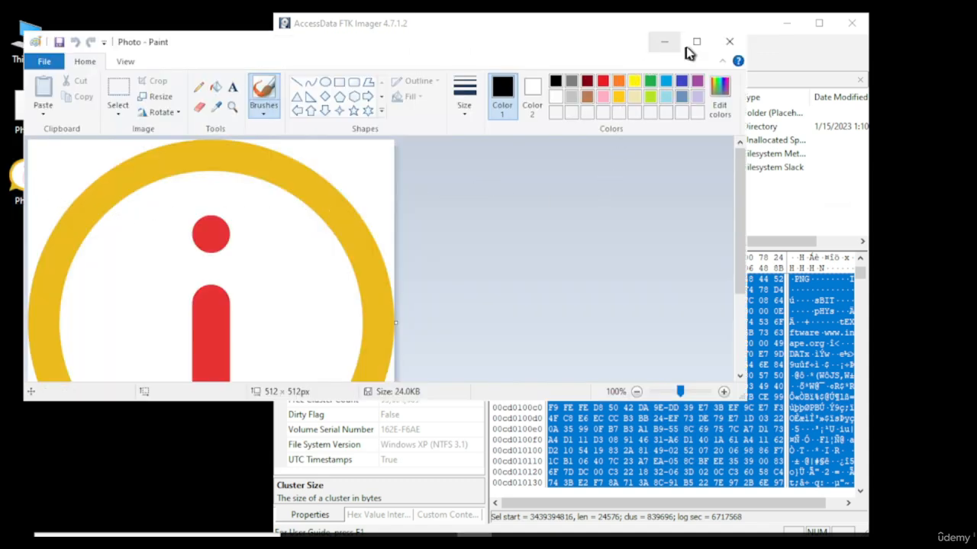
pyautogui.click(690, 44)
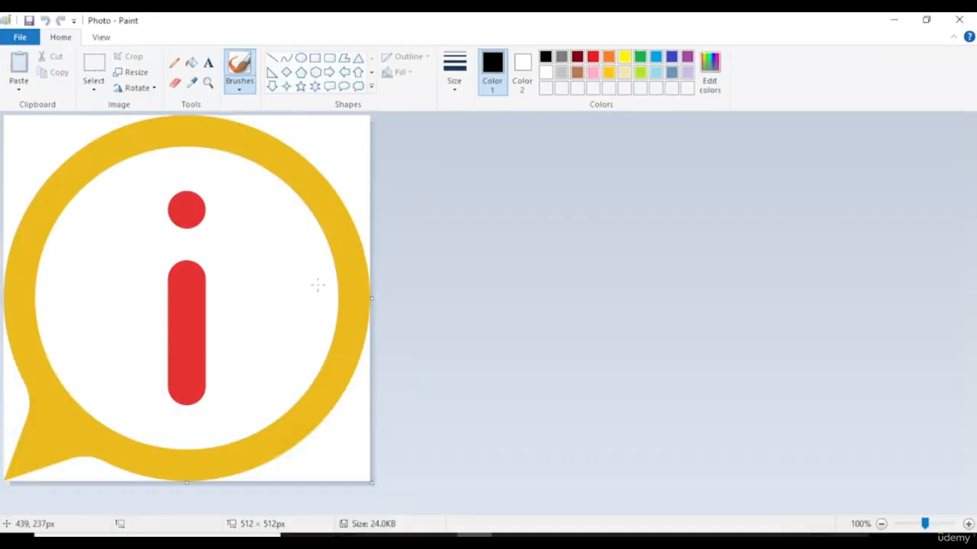